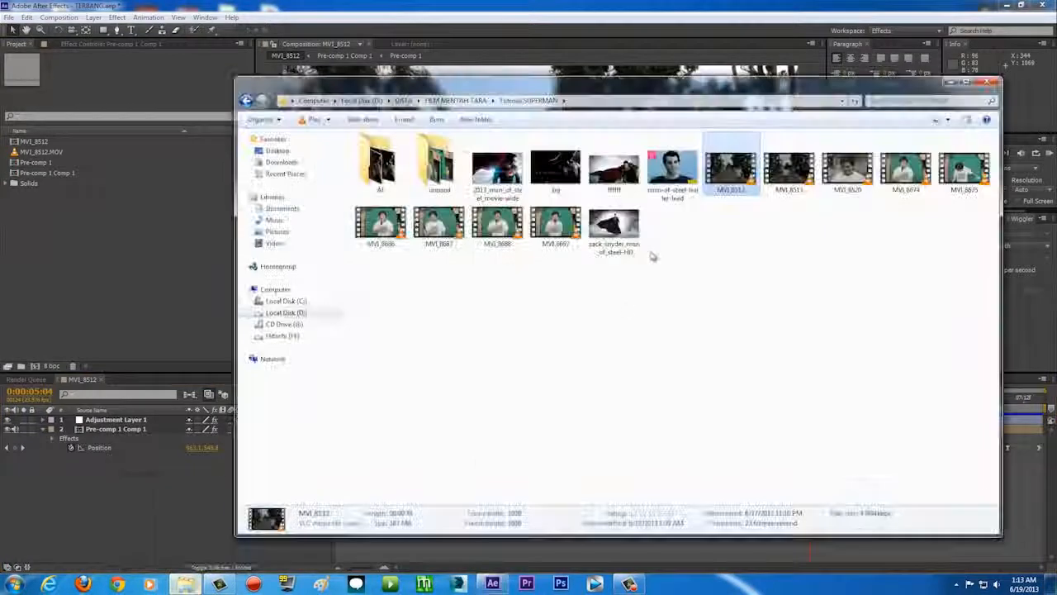
# Try to import the MVI_8512 clip from the Tutorial SUPERMAN folder as footage.
pyautogui.click(272, 6)
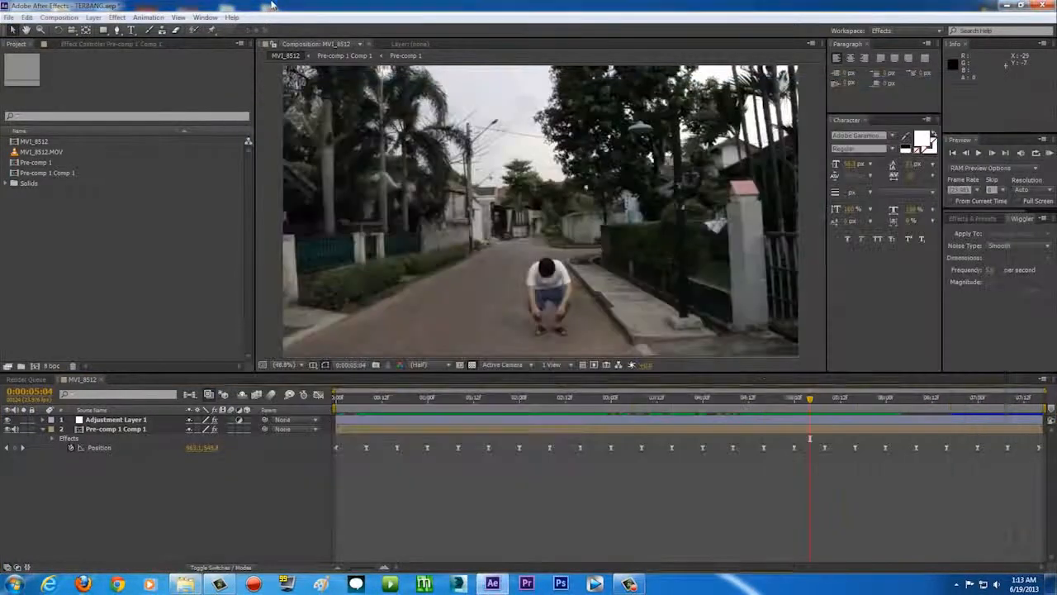
pyautogui.click(8, 17)
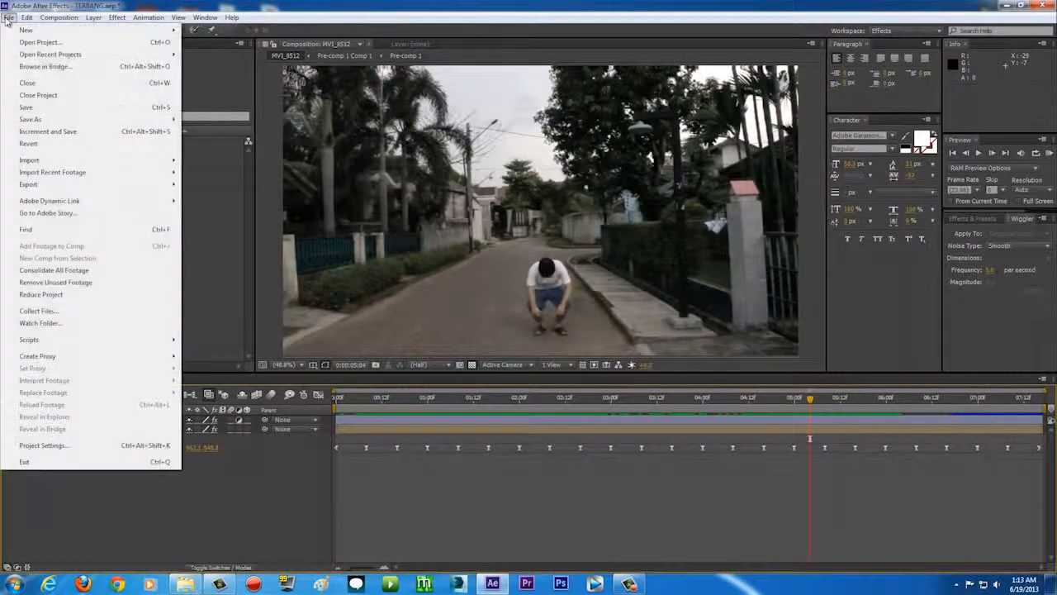
pyautogui.moveTo(99, 163)
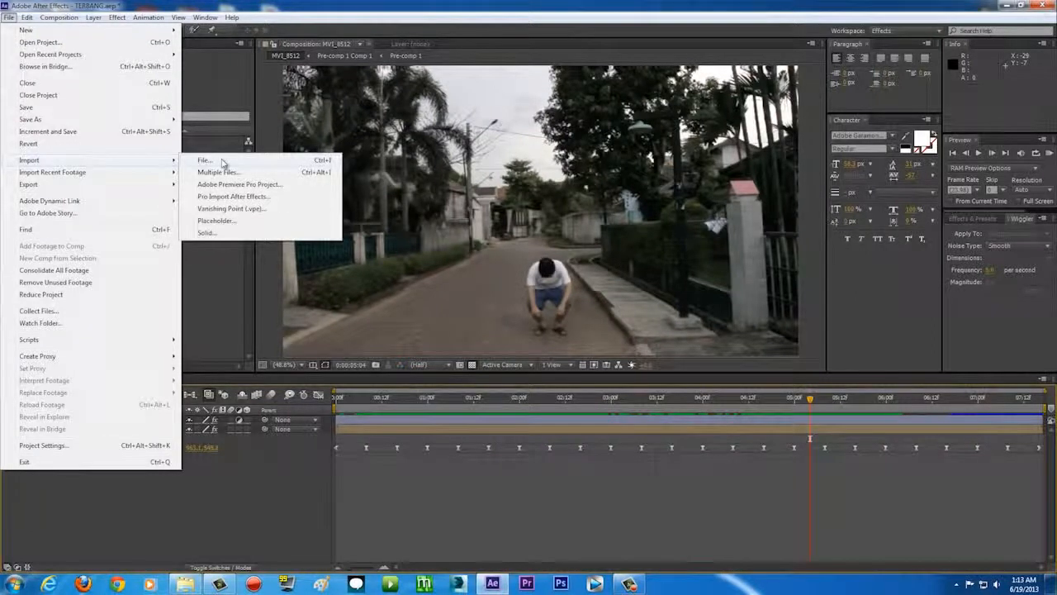
pyautogui.click(185, 233)
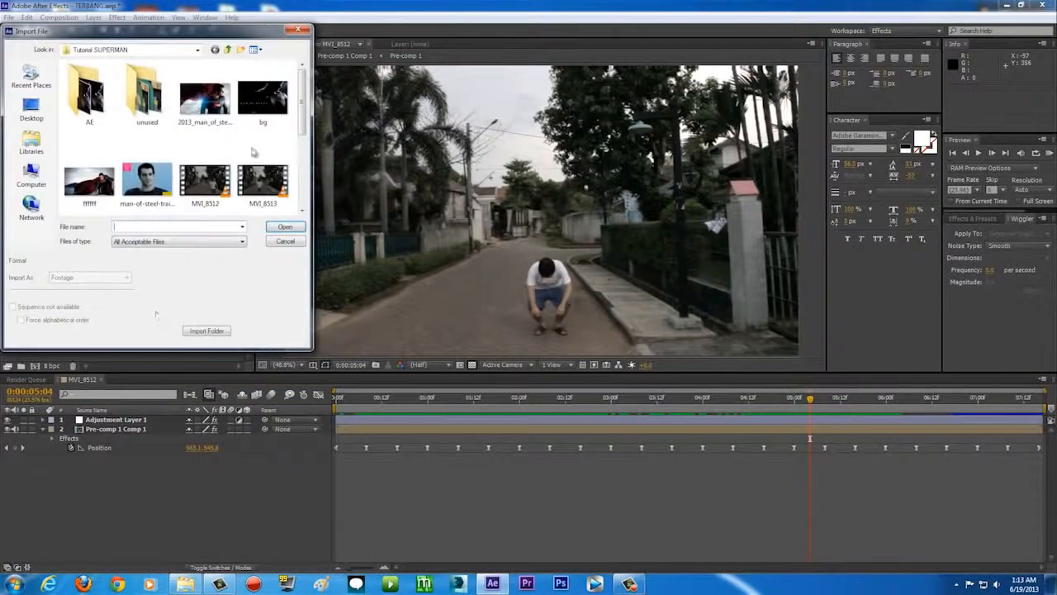
pyautogui.click(223, 191)
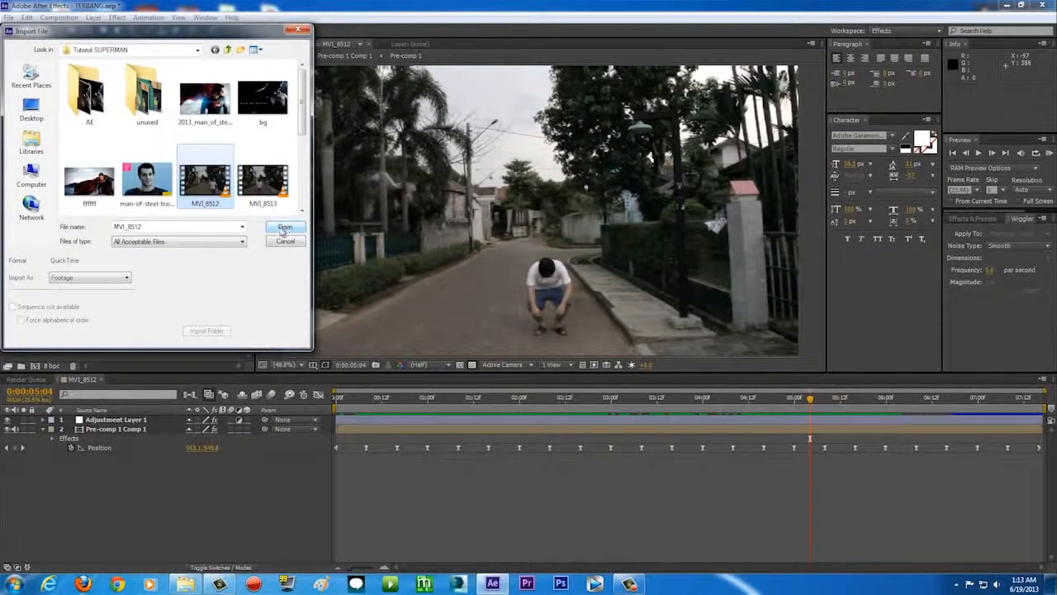
pyautogui.click(283, 227)
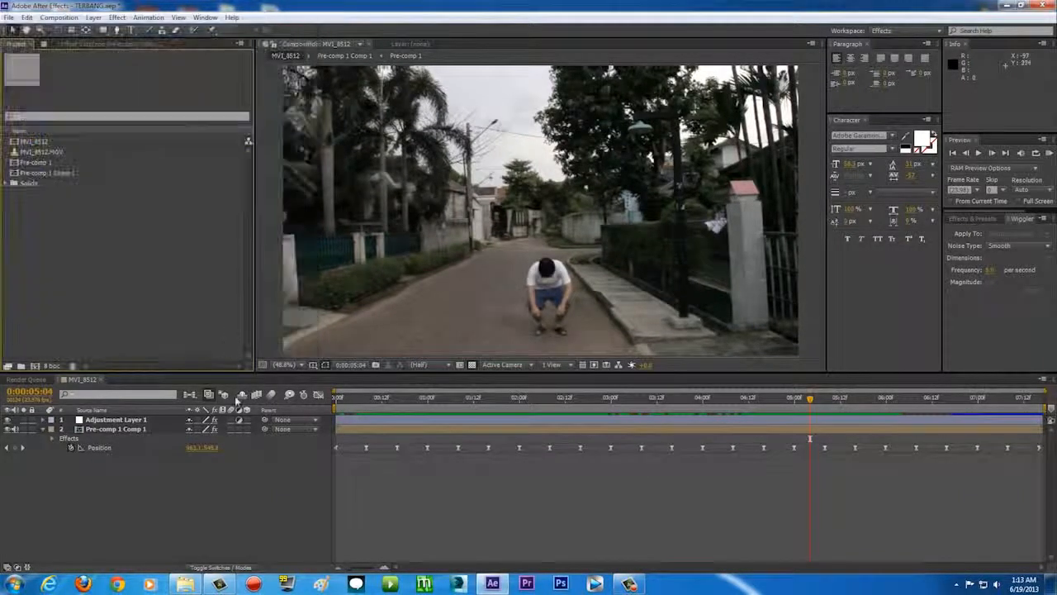
# Try to bring the MVI_8512 clip into the project directly from its Windows Explorer folder.
pyautogui.click(186, 584)
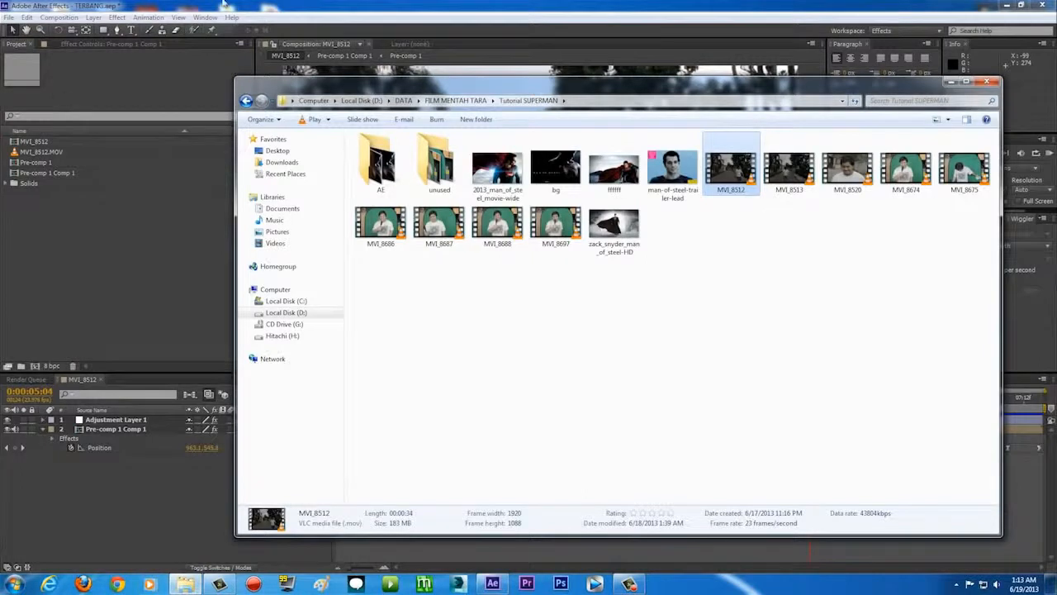
pyautogui.click(186, 4)
pyautogui.click(111, 45)
pyautogui.click(17, 46)
pyautogui.click(186, 584)
pyautogui.moveTo(737, 174); pyautogui.dragTo(48, 255)
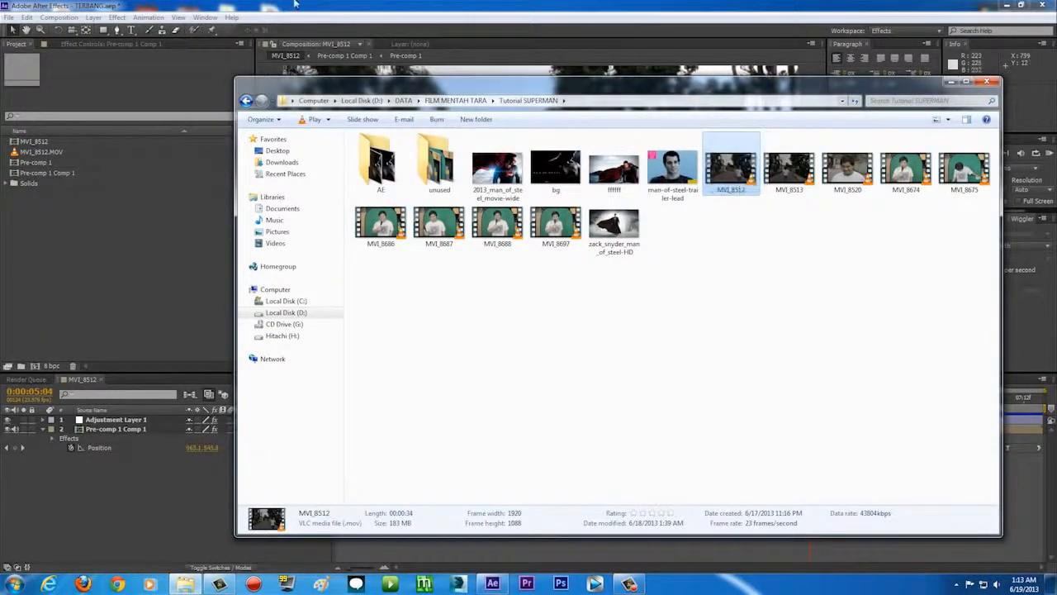
pyautogui.click(341, 6)
# Create a new composition from the MVI_8512.MOV footage in the project.
pyautogui.click(41, 153)
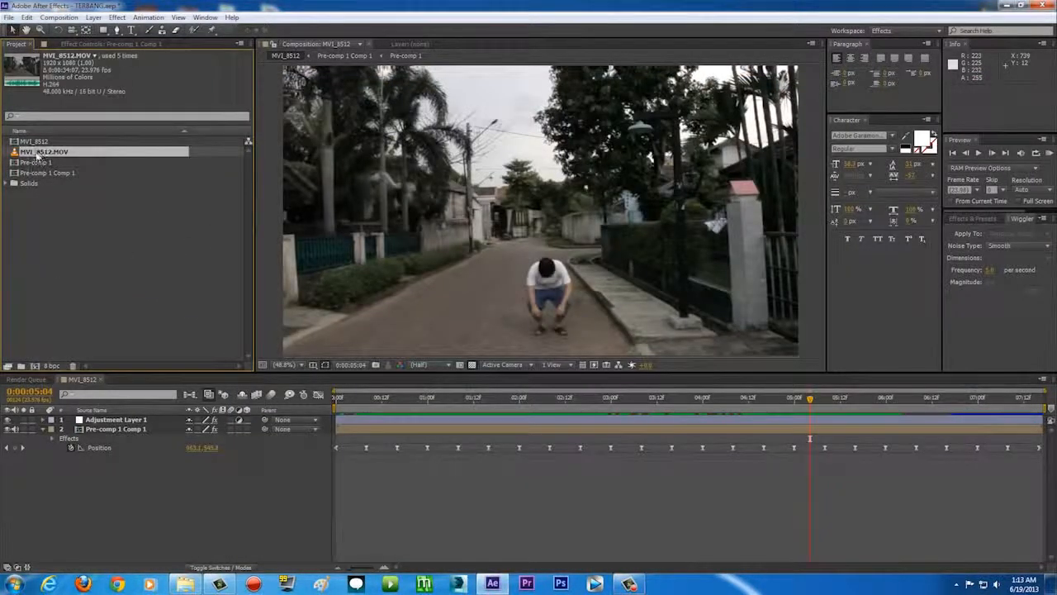
pyautogui.moveTo(16, 157); pyautogui.dragTo(35, 366)
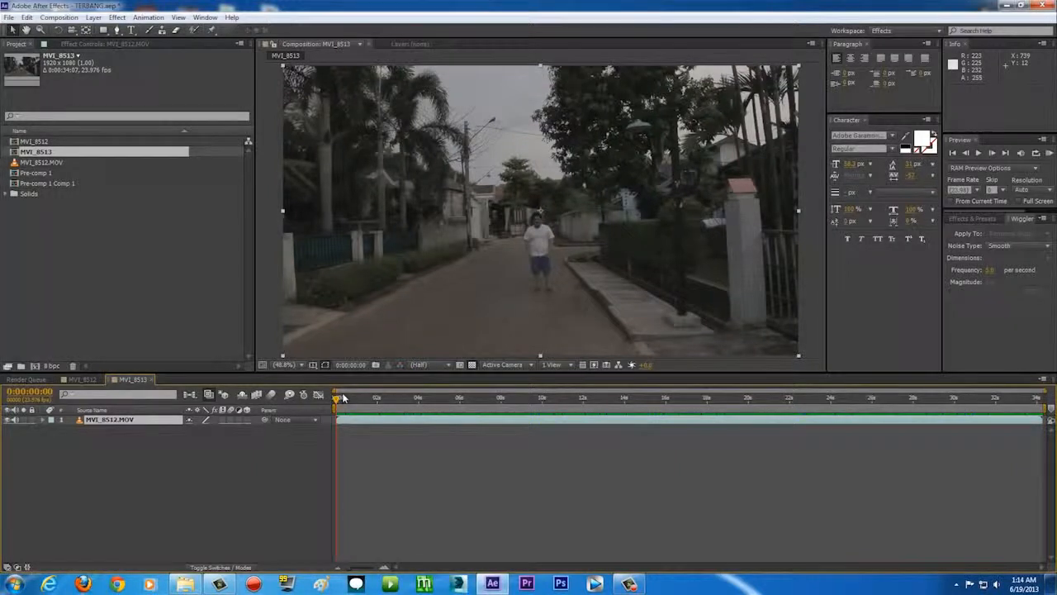
pyautogui.click(802, 262)
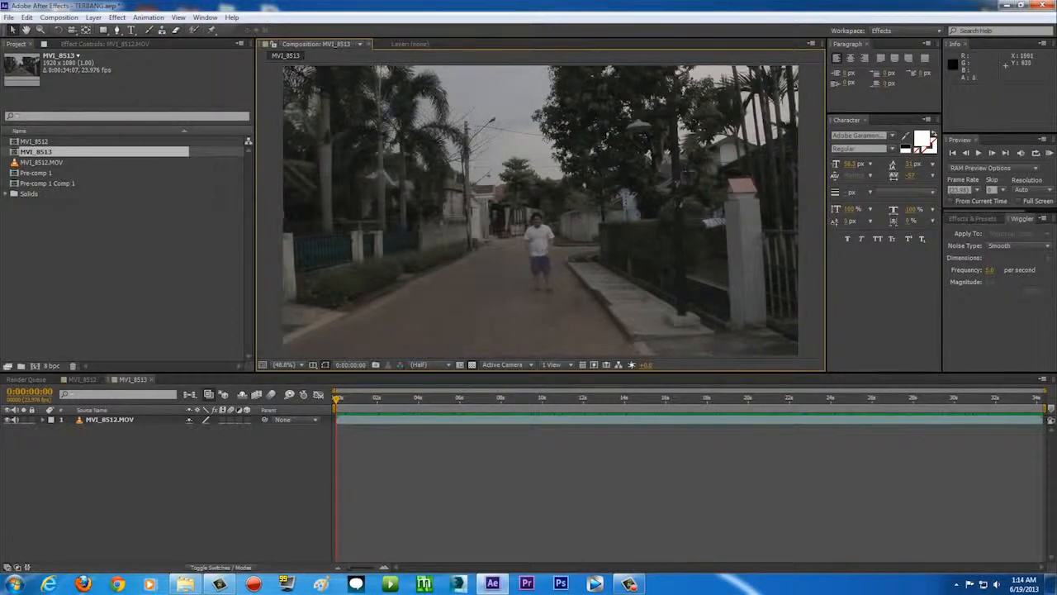
# Preview the new composition and scrub through the clip to examine the man's action and the empty-street section.
pyautogui.click(1048, 154)
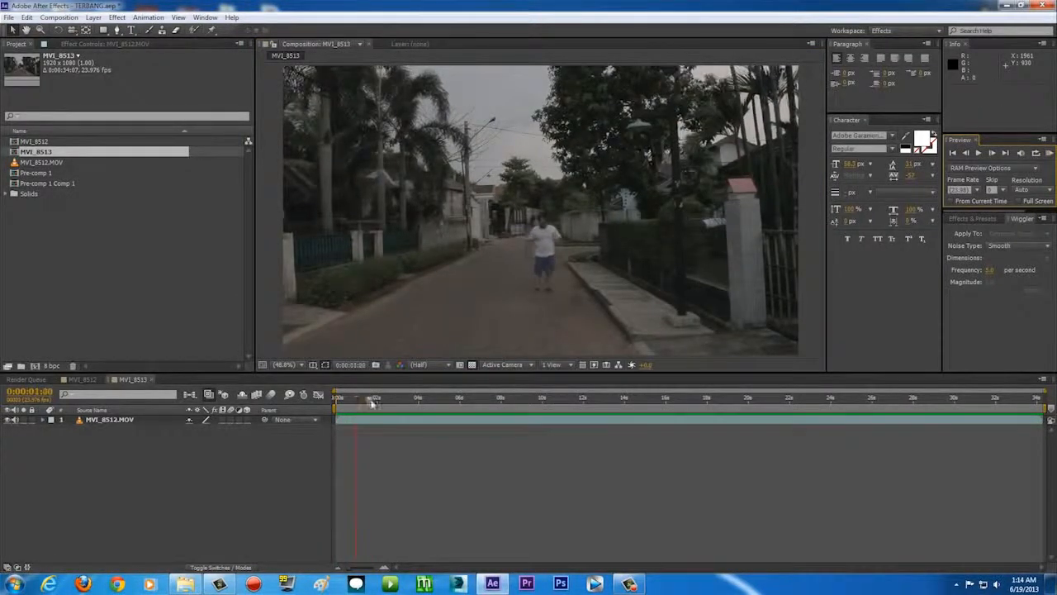
pyautogui.moveTo(385, 399); pyautogui.dragTo(799, 417)
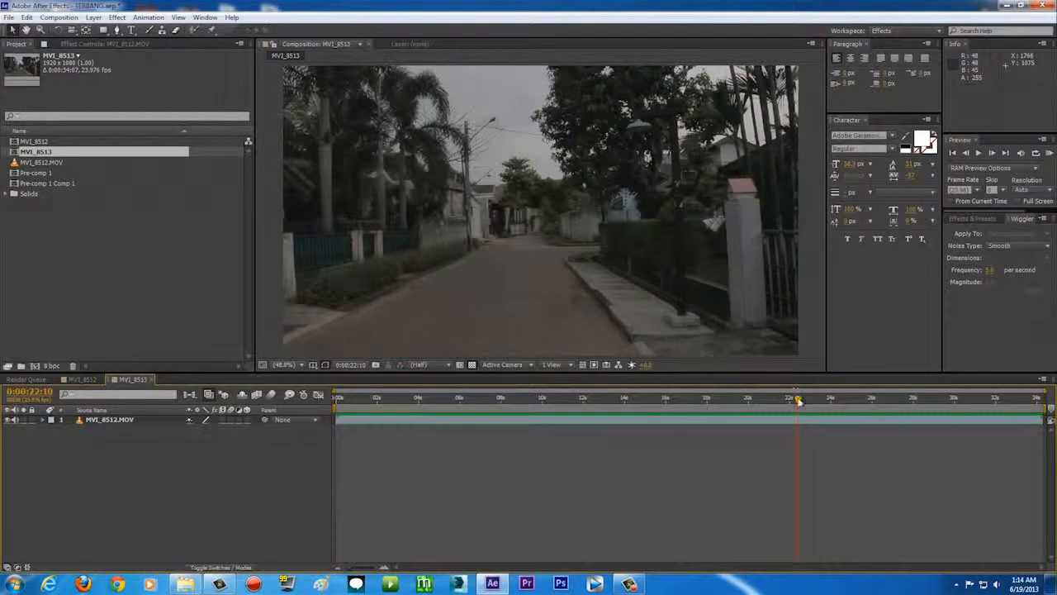
pyautogui.moveTo(823, 400); pyautogui.dragTo(1037, 403)
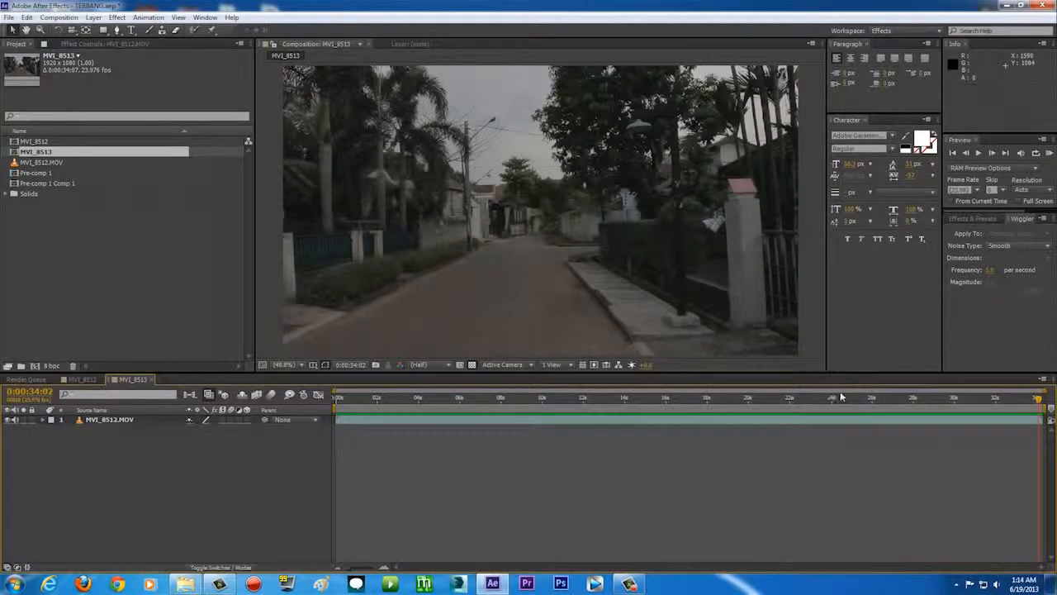
pyautogui.moveTo(843, 399); pyautogui.dragTo(1051, 402)
pyautogui.moveTo(851, 411); pyautogui.dragTo(386, 413)
# Split the MVI_8512.MOV layer at 0:00:22:00, where the street is empty.
pyautogui.moveTo(747, 400); pyautogui.dragTo(790, 405)
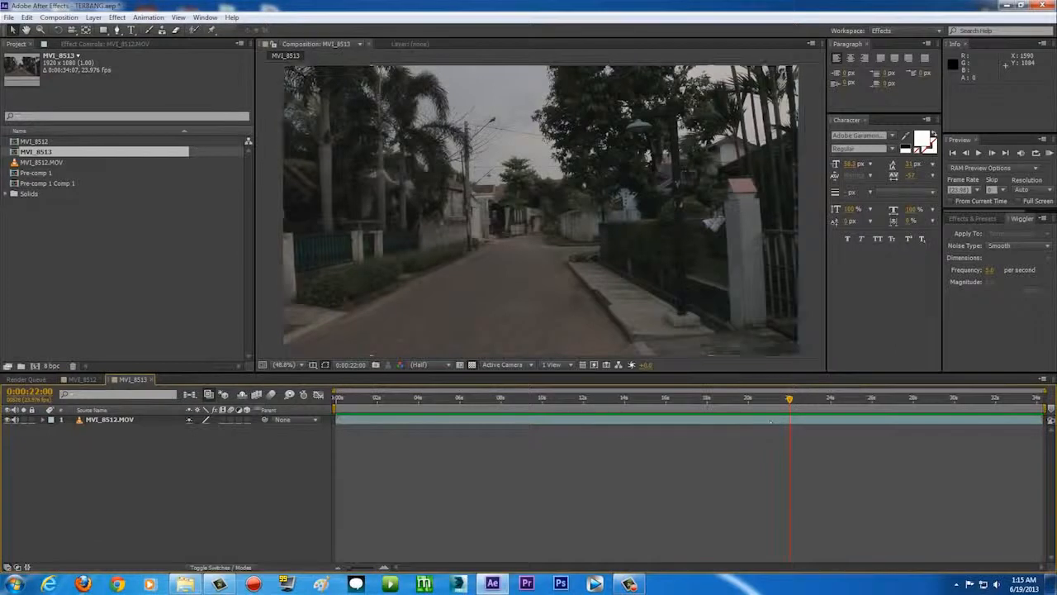
pyautogui.click(154, 421)
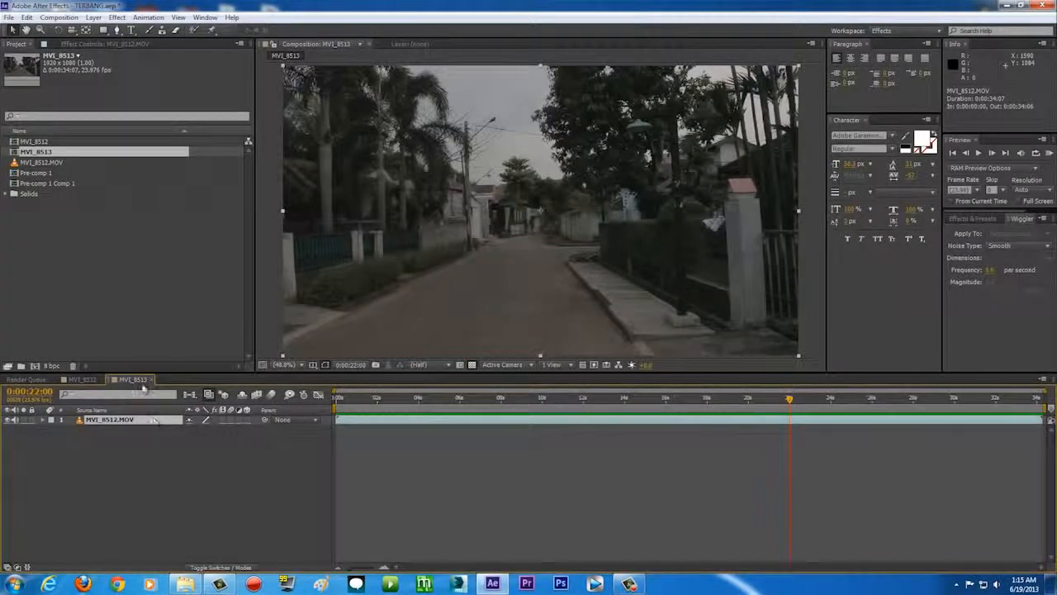
pyautogui.click(27, 17)
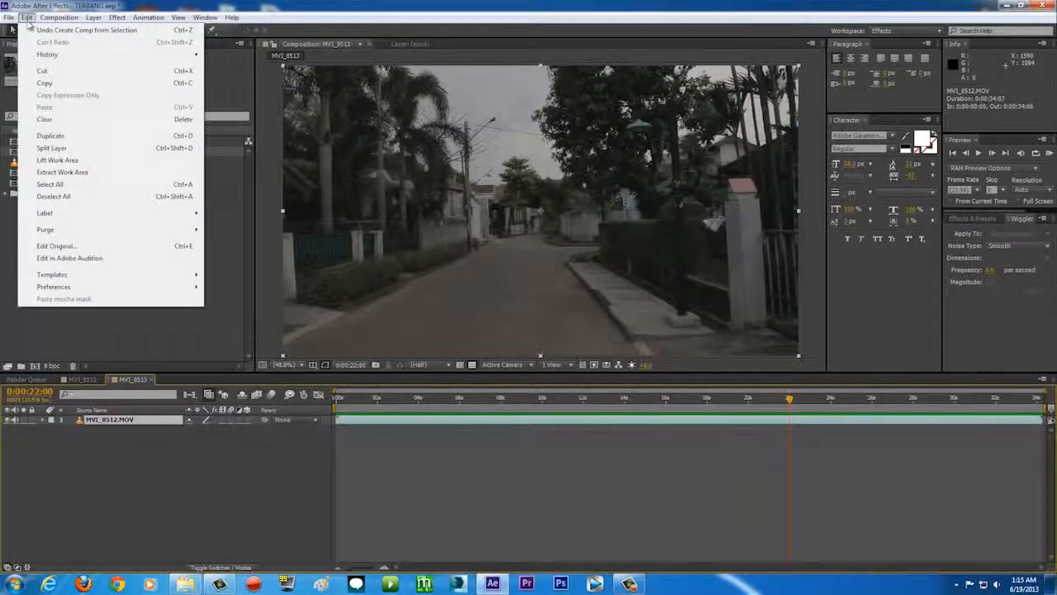
pyautogui.click(110, 148)
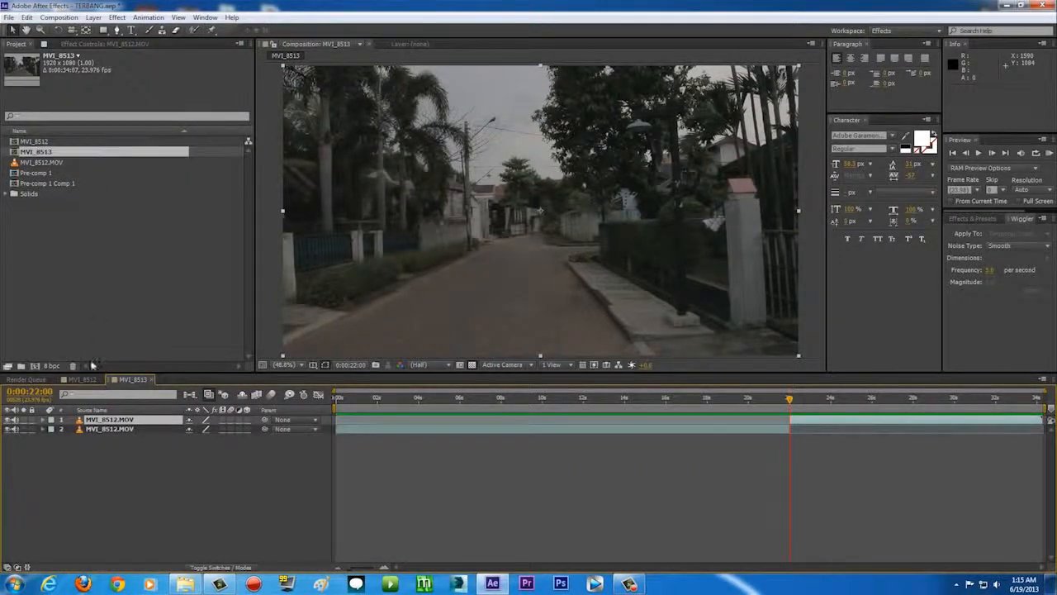
# Rename the split-off layer containing the empty street as Background.
pyautogui.click(111, 430)
pyautogui.click(114, 419)
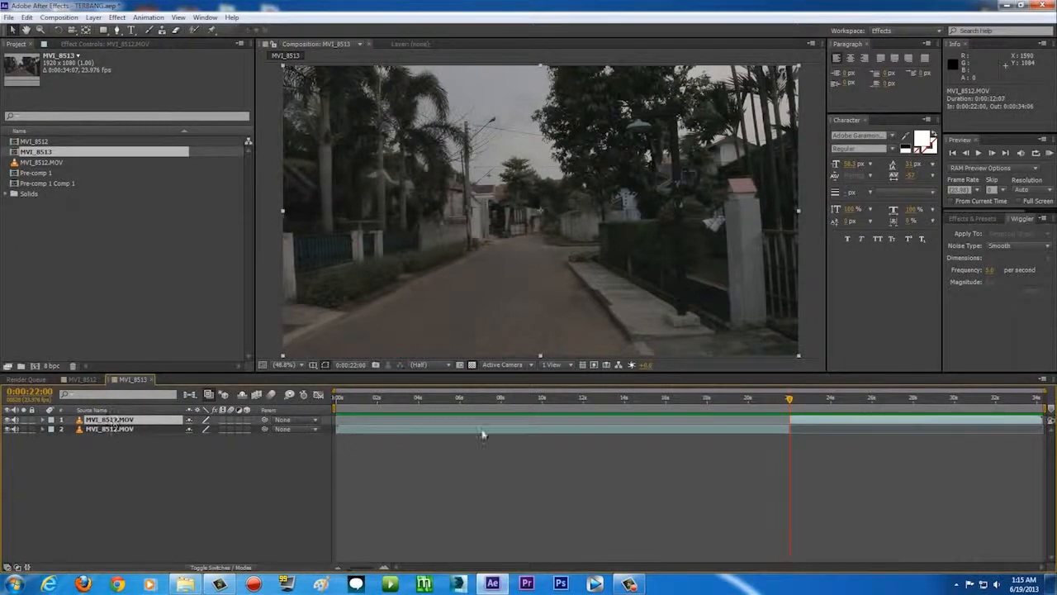
pyautogui.press('space')
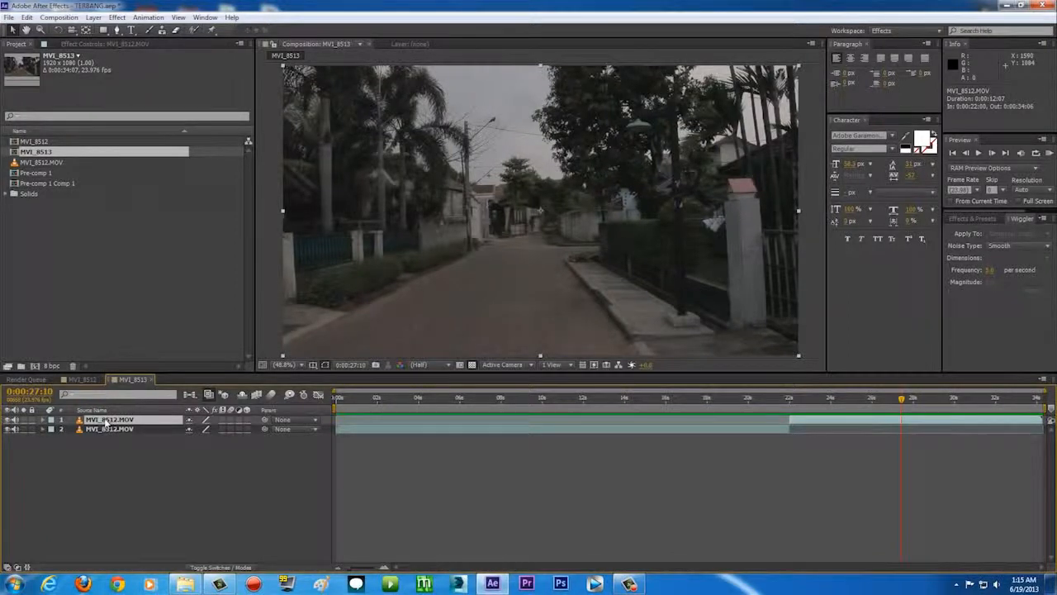
pyautogui.rightClick(108, 421)
pyautogui.click(151, 410)
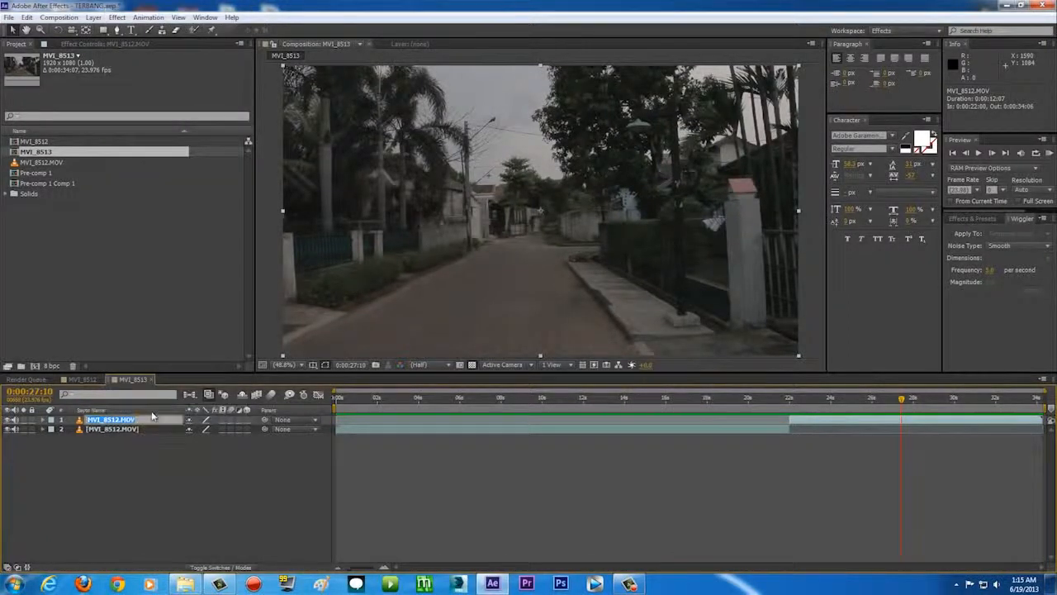
pyautogui.write('Background')
pyautogui.press('Return')
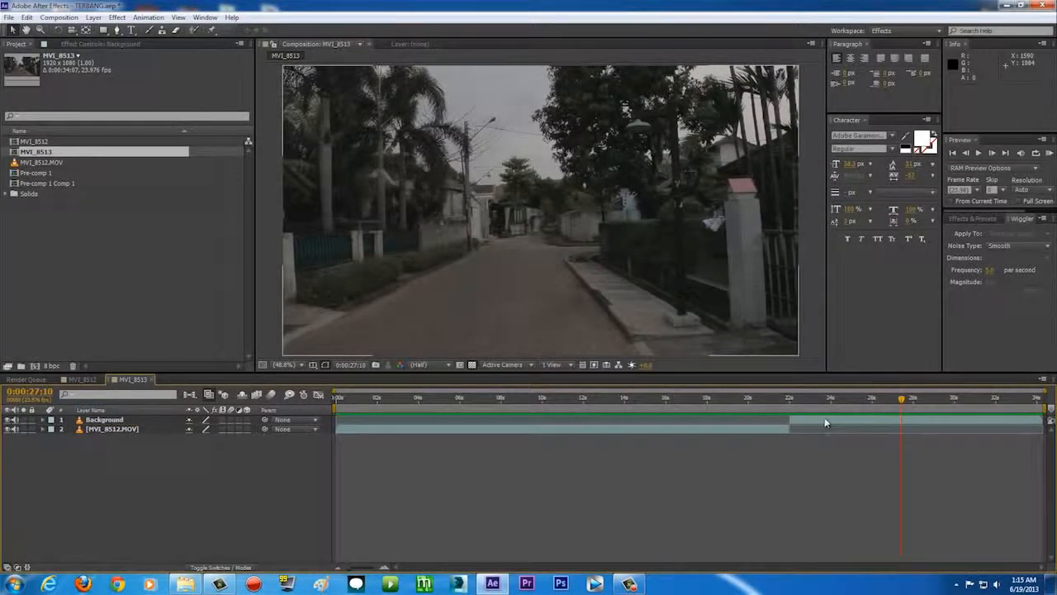
# Place the Background layer beneath the MVI_8512.MOV layer and shift it to start at the beginning of the composition.
pyautogui.moveTo(104, 420); pyautogui.dragTo(105, 440)
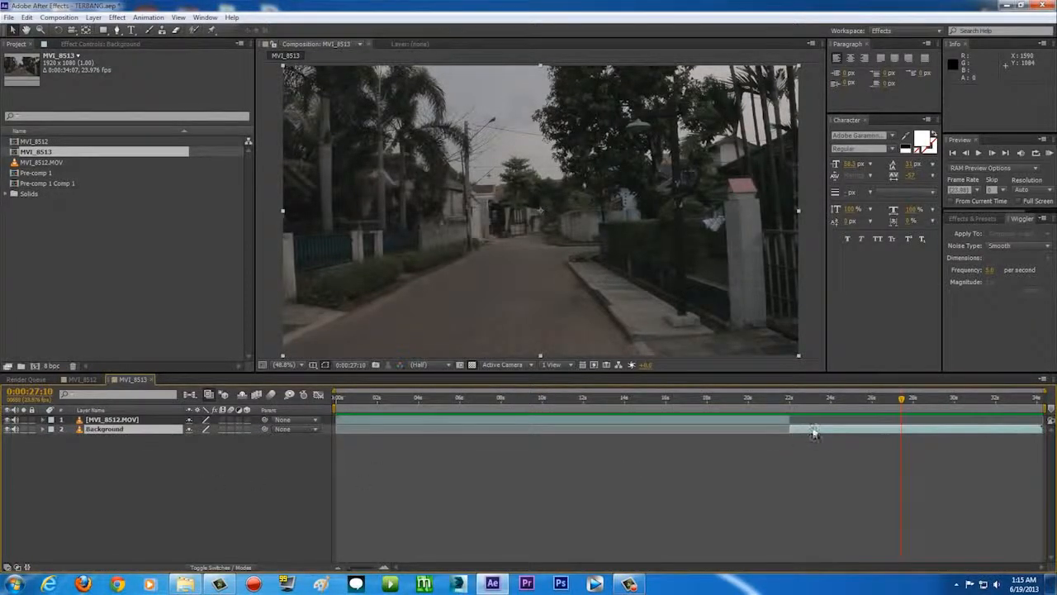
pyautogui.moveTo(823, 433); pyautogui.dragTo(363, 444)
pyautogui.click(350, 398)
pyautogui.moveTo(342, 401); pyautogui.dragTo(370, 405)
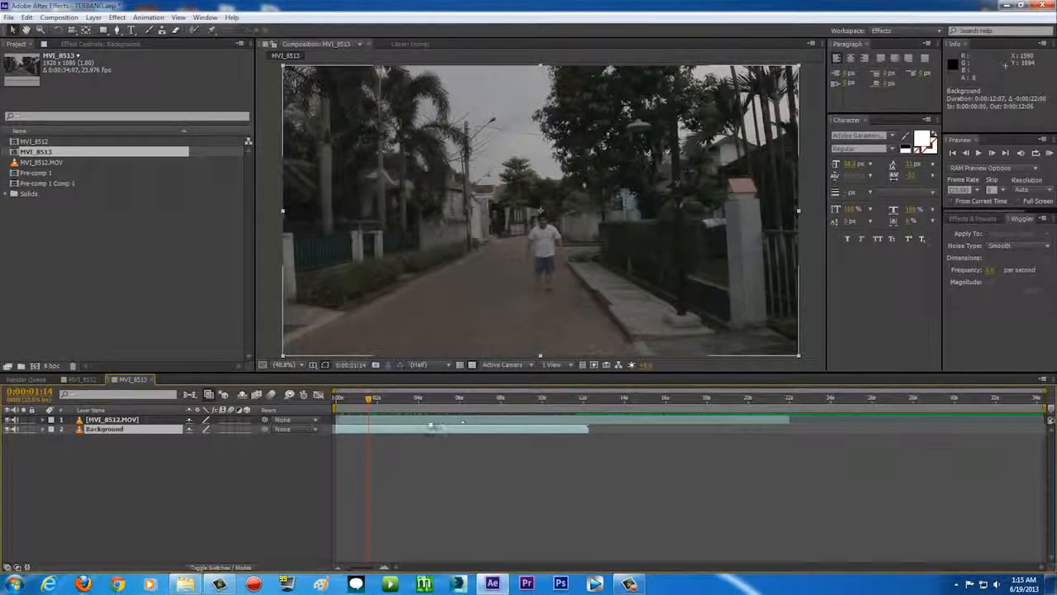
# Scrub the first five seconds of the composition to review the man's movement over the background.
pyautogui.click(408, 422)
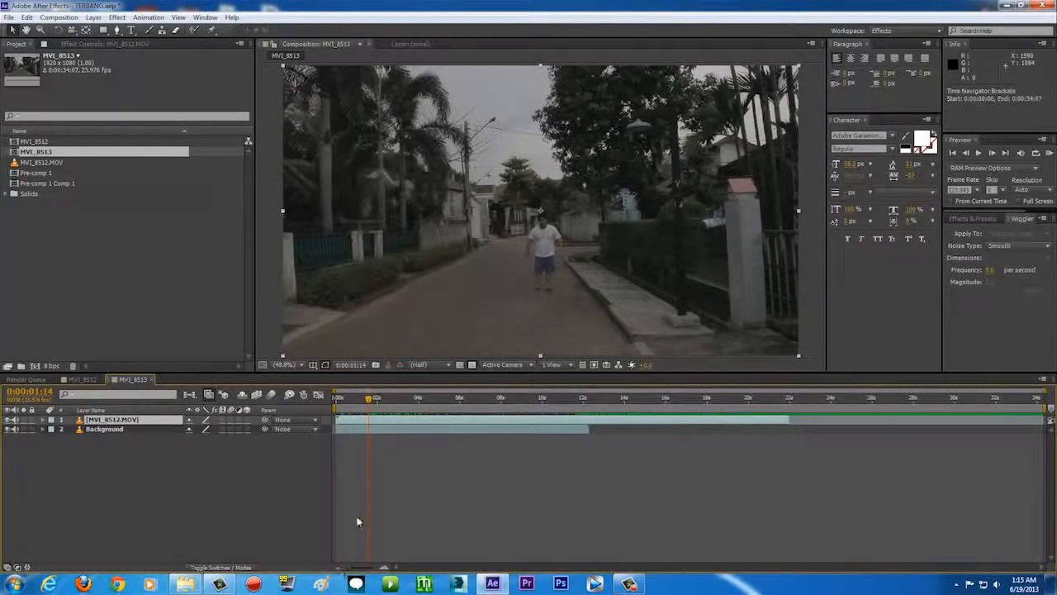
pyautogui.click(807, 256)
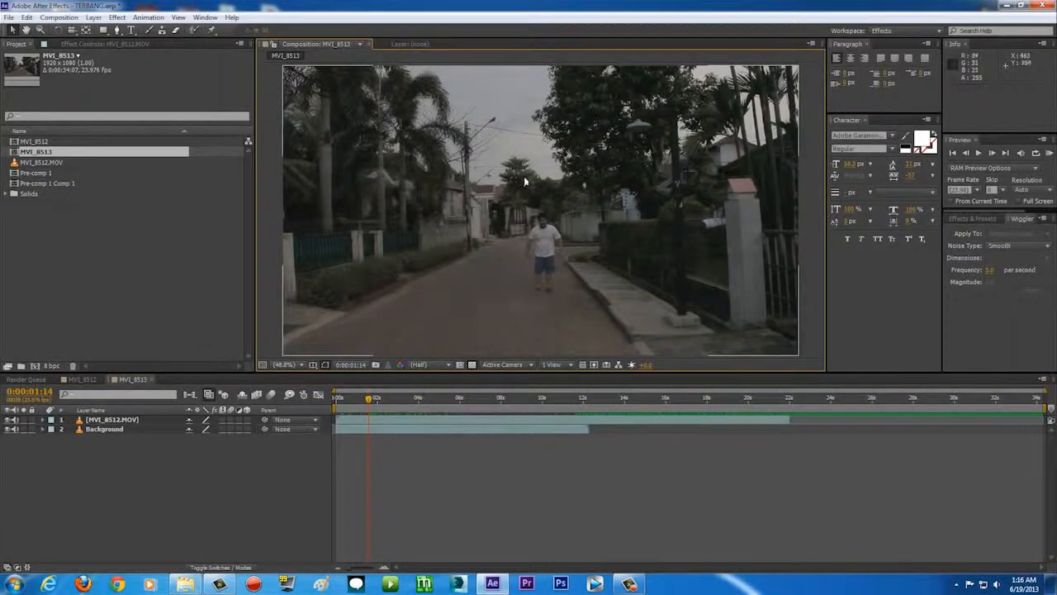
pyautogui.moveTo(369, 399); pyautogui.dragTo(339, 398)
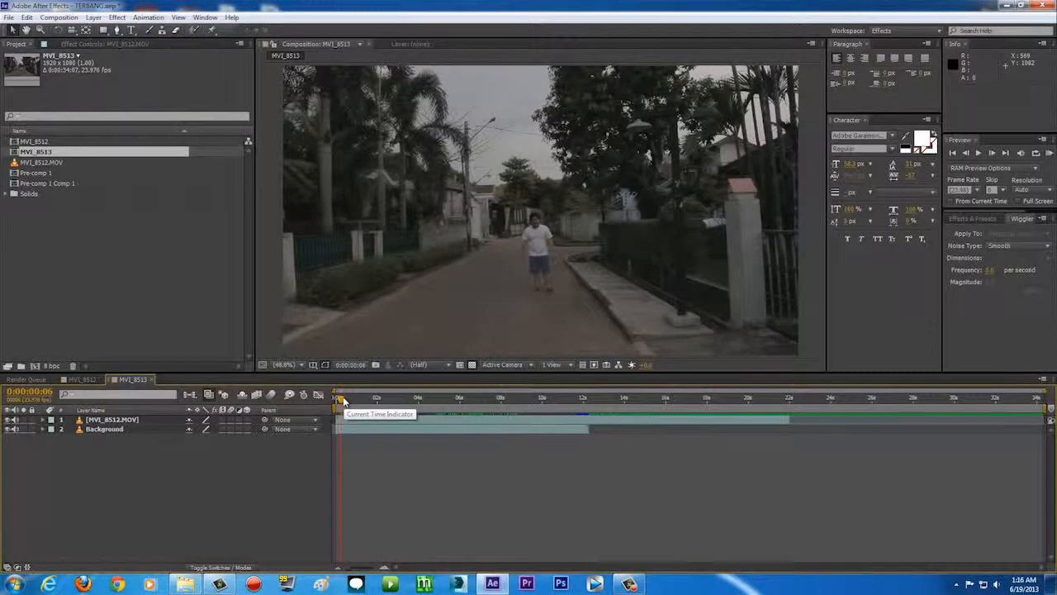
pyautogui.moveTo(344, 399); pyautogui.dragTo(439, 407)
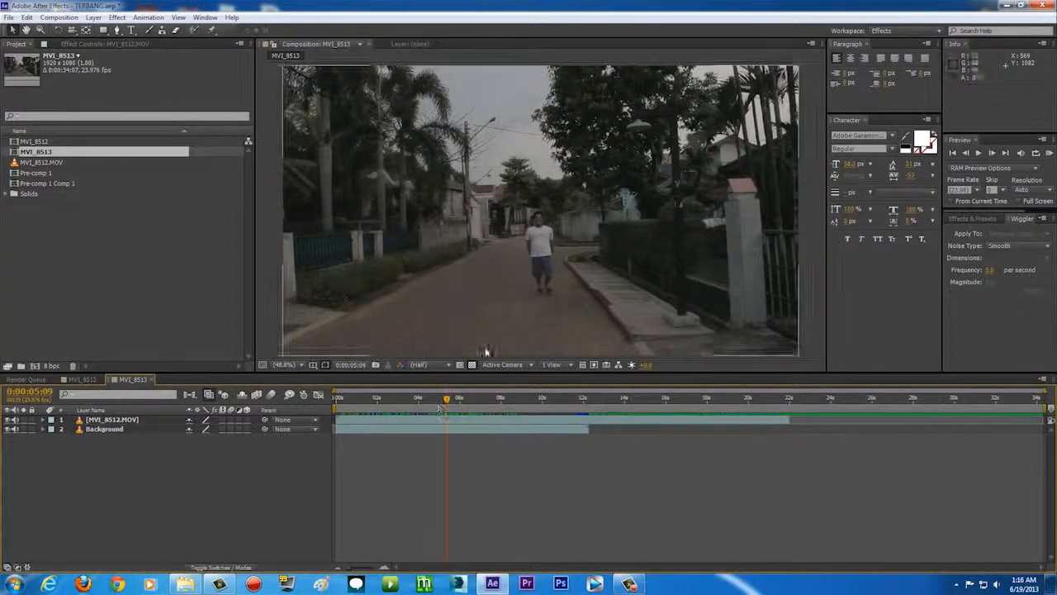
# Examine the man and the surrounding street up close in the composition view at 100% and 400% magnification.
pyautogui.scroll(2, 562, 247)
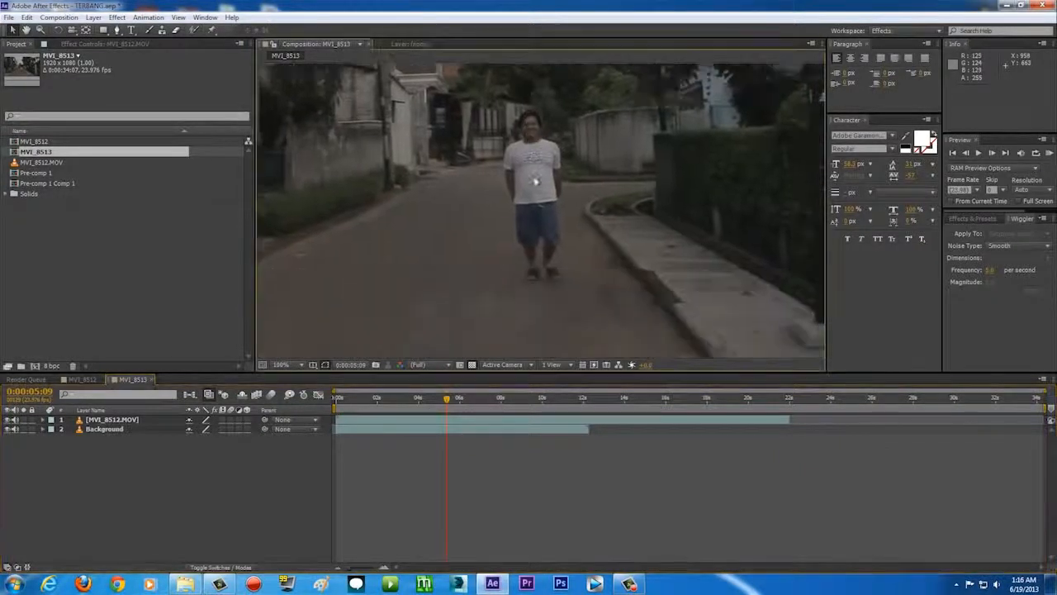
pyautogui.scroll(3, 555, 256)
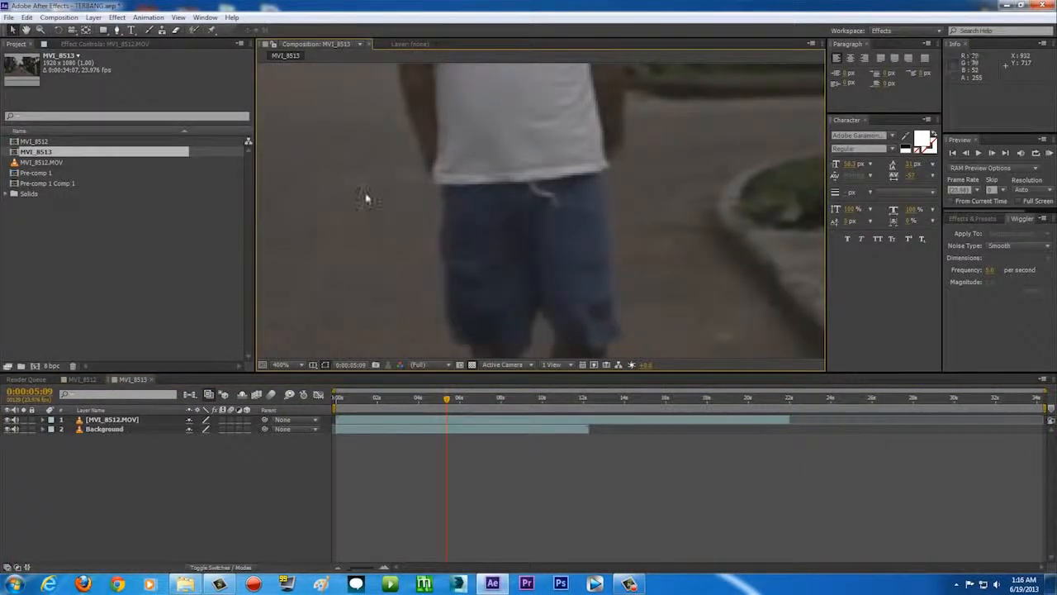
pyautogui.scroll(-2, 365, 198)
pyautogui.scroll(-2, 369, 198)
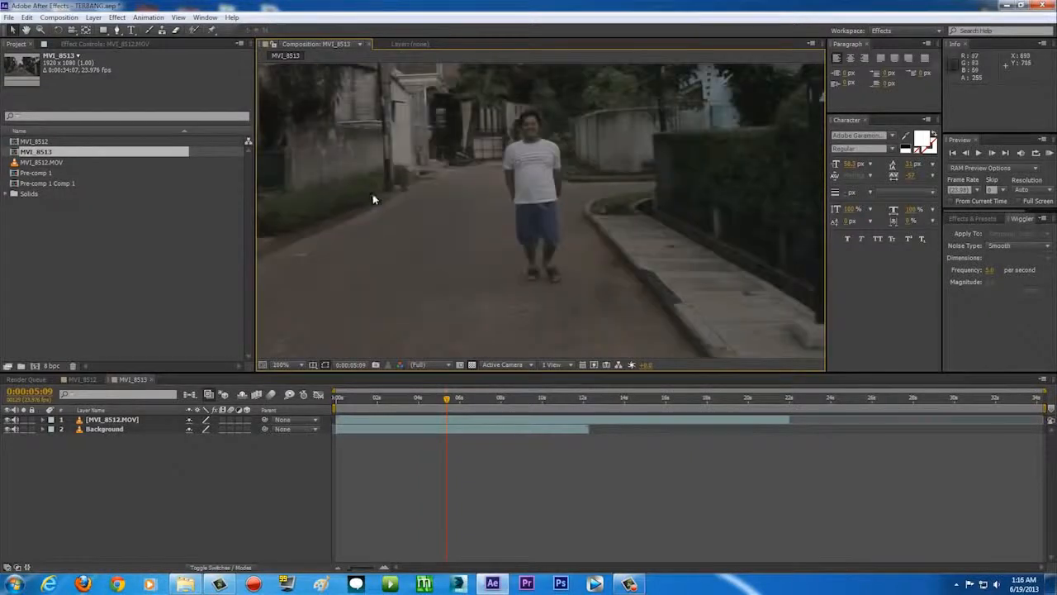
pyautogui.moveTo(449, 200)
pyautogui.mouseDown()
pyautogui.moveTo(425, 212)
pyautogui.moveTo(440, 210)
pyautogui.mouseUp()
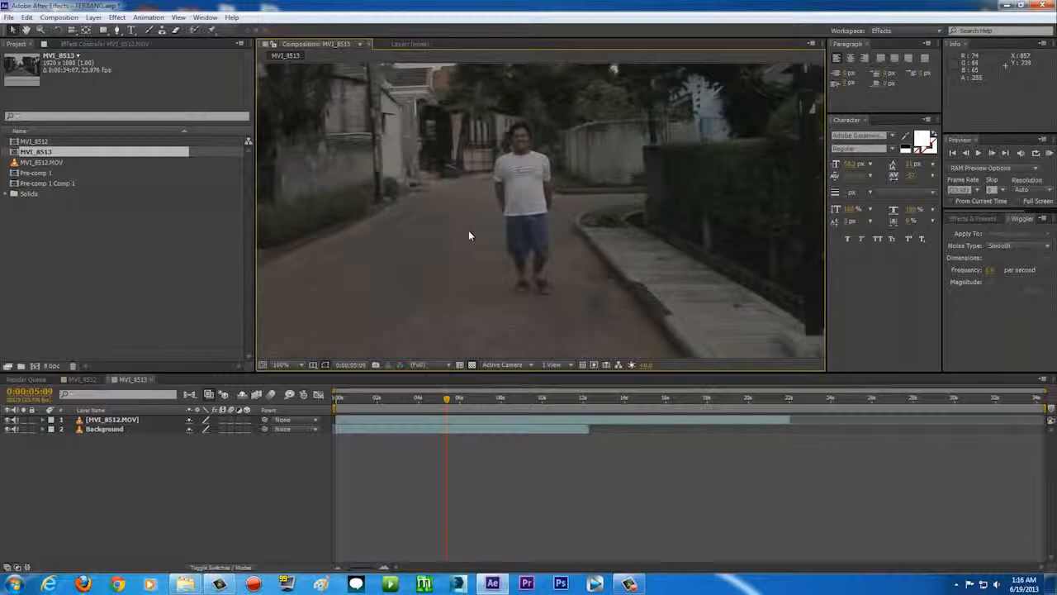
pyautogui.press('space')
pyautogui.moveTo(469, 232); pyautogui.dragTo(399, 222)
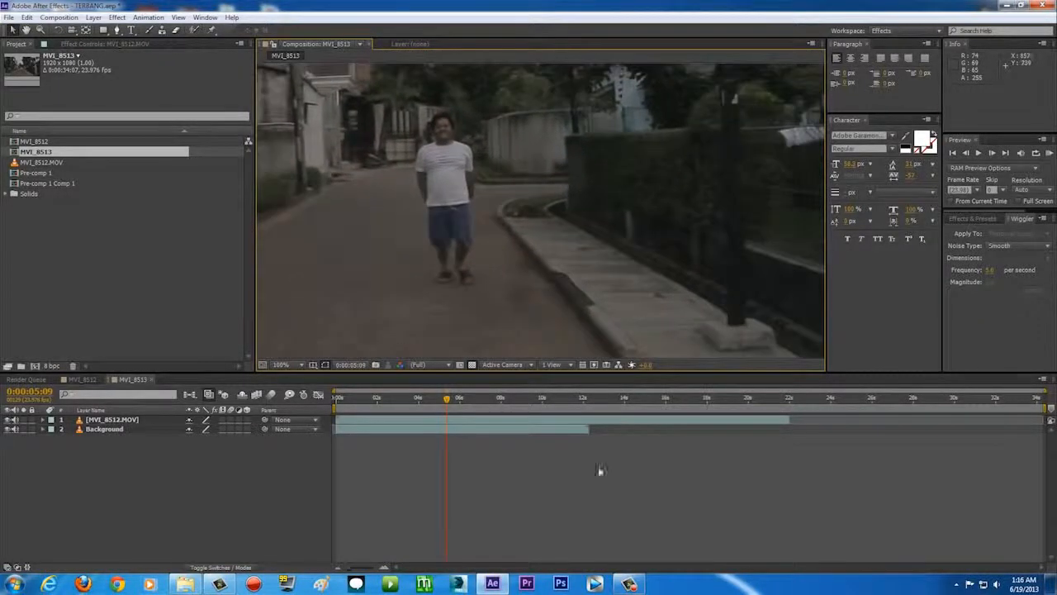
pyautogui.press('space')
pyautogui.moveTo(481, 212); pyautogui.dragTo(422, 258)
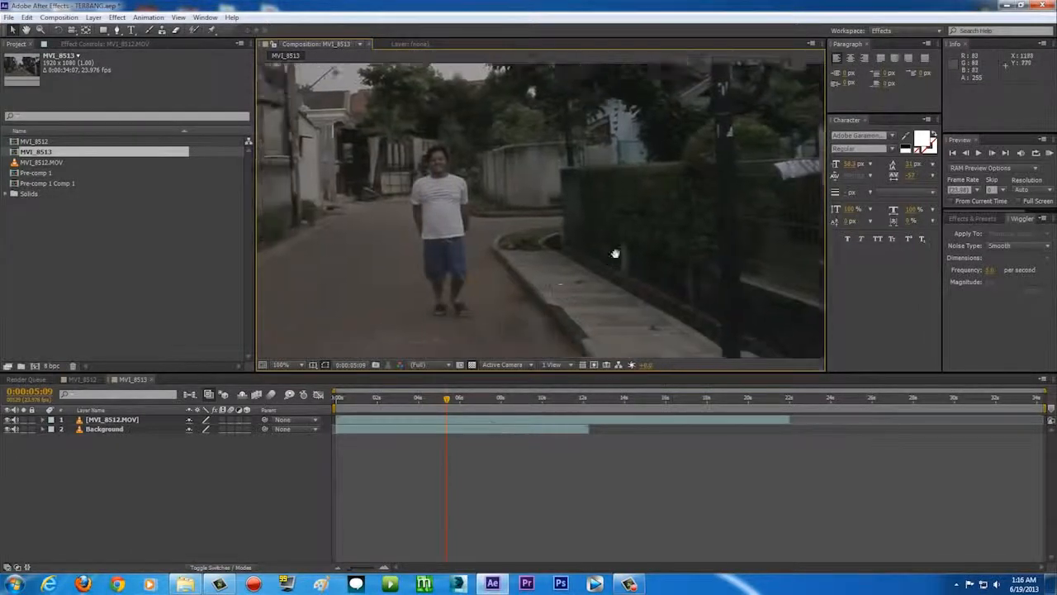
pyautogui.moveTo(615, 254); pyautogui.dragTo(664, 227)
pyautogui.moveTo(520, 248); pyautogui.dragTo(562, 258)
# Scrub and play the footage around the four-second mark to review the man's jump.
pyautogui.moveTo(440, 401)
pyautogui.mouseDown()
pyautogui.moveTo(393, 399)
pyautogui.moveTo(425, 398)
pyautogui.mouseUp()
pyautogui.press('space')
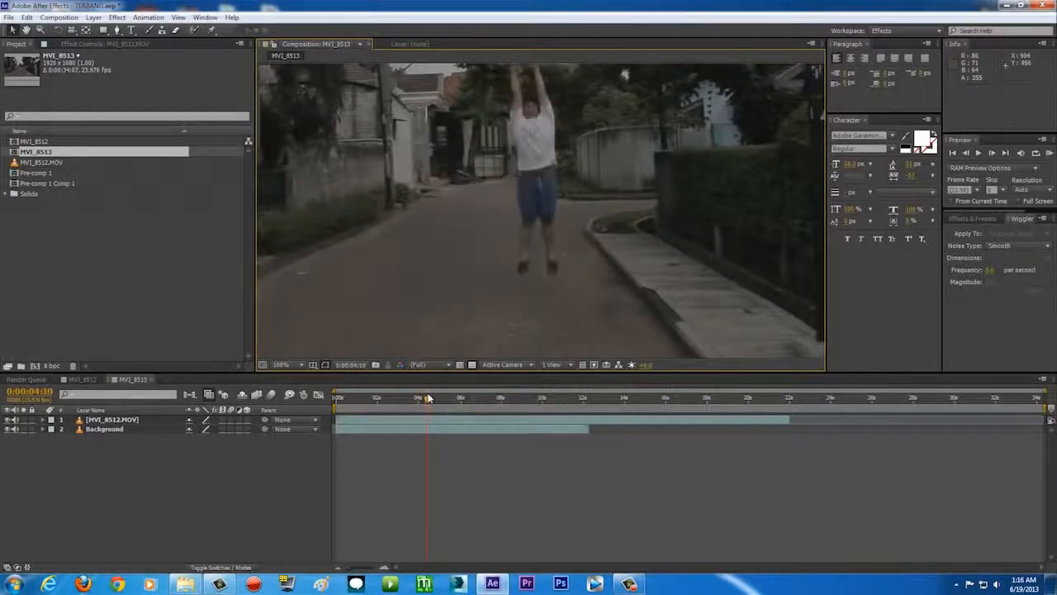
pyautogui.moveTo(418, 399)
pyautogui.mouseDown()
pyautogui.moveTo(405, 399)
pyautogui.moveTo(428, 401)
pyautogui.mouseUp()
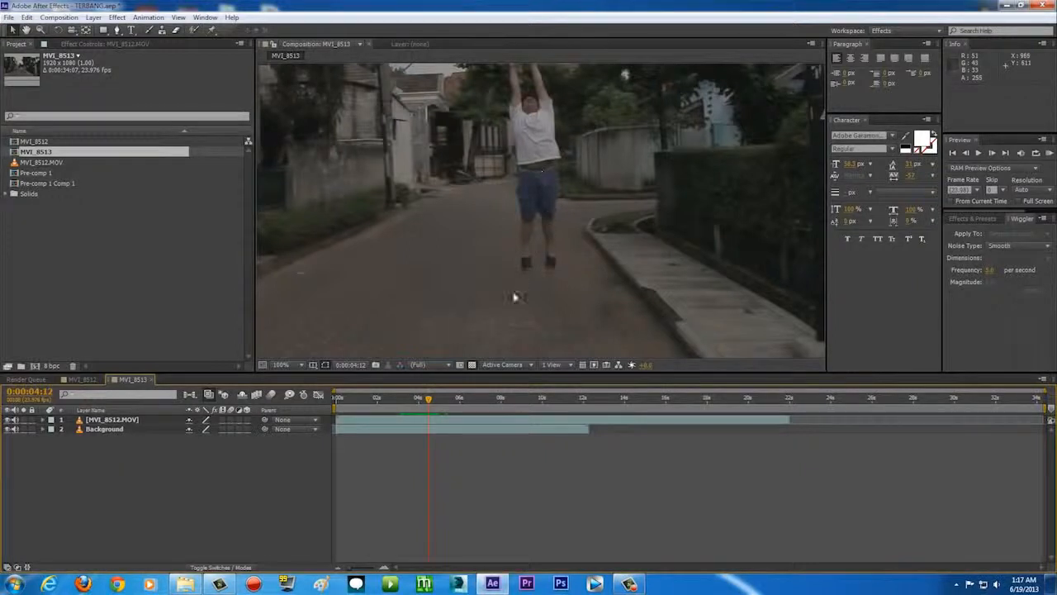
pyautogui.scroll(-2, 541, 220)
pyautogui.moveTo(424, 402); pyautogui.dragTo(429, 403)
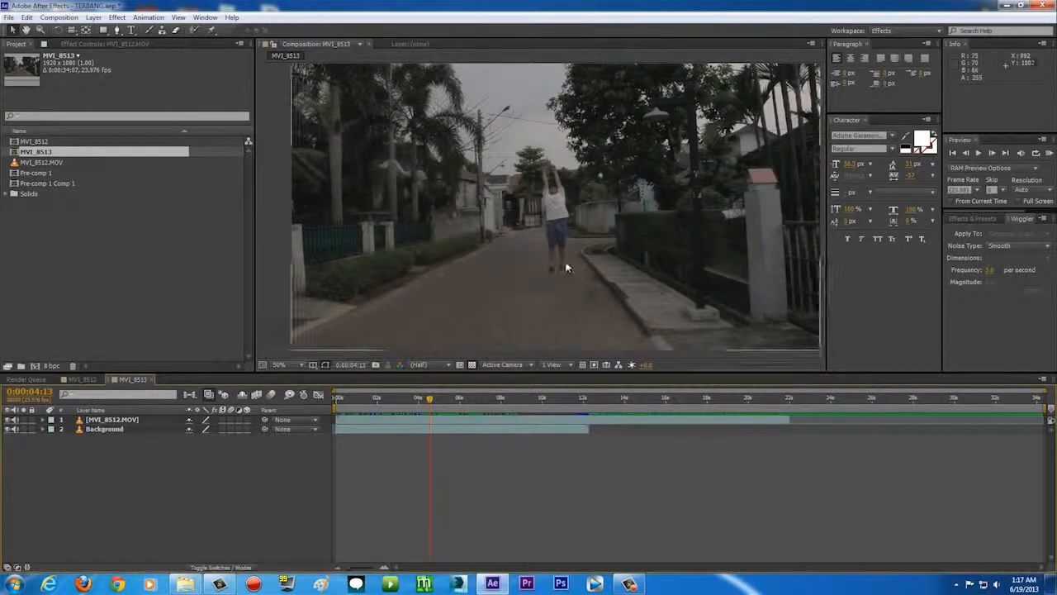
pyautogui.moveTo(427, 405)
pyautogui.mouseDown()
pyautogui.moveTo(411, 401)
pyautogui.moveTo(449, 402)
pyautogui.moveTo(420, 401)
pyautogui.mouseUp()
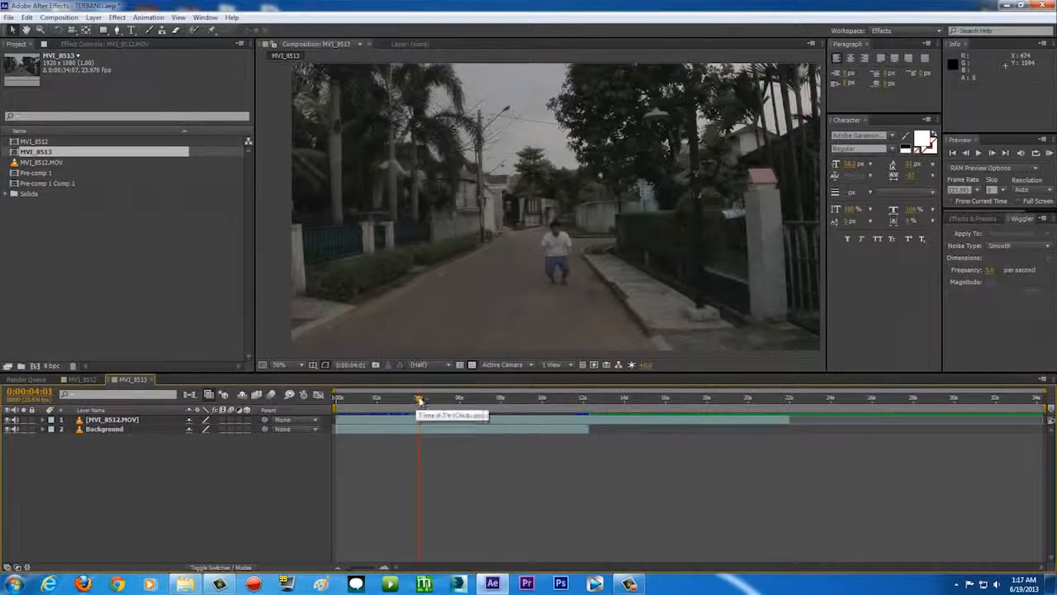
# Set the current time to 0:00:04:06 and inspect the man's feet up close.
pyautogui.scroll(3, 552, 252)
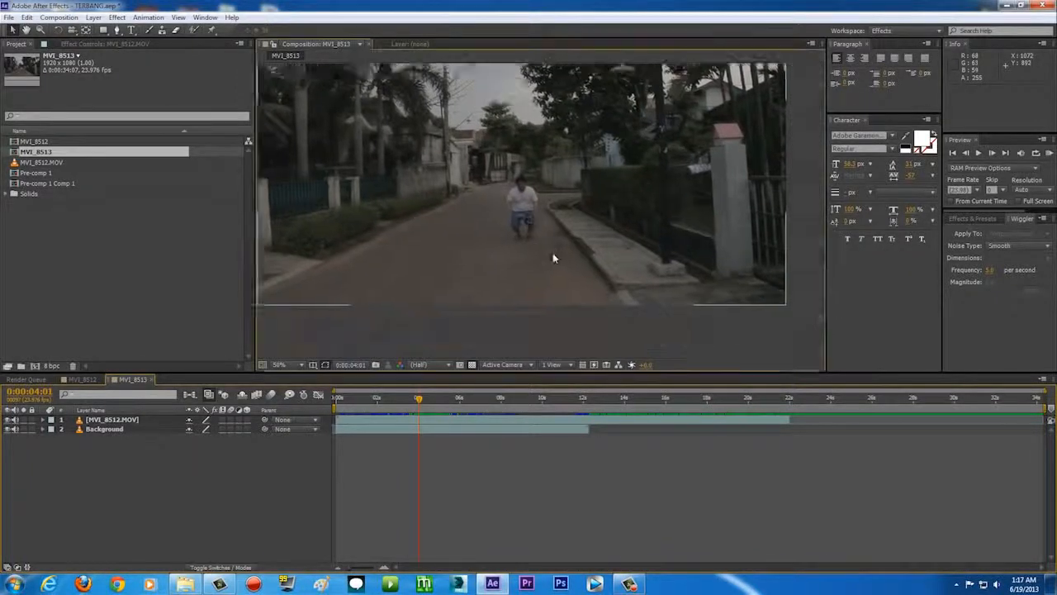
pyautogui.scroll(2, 531, 256)
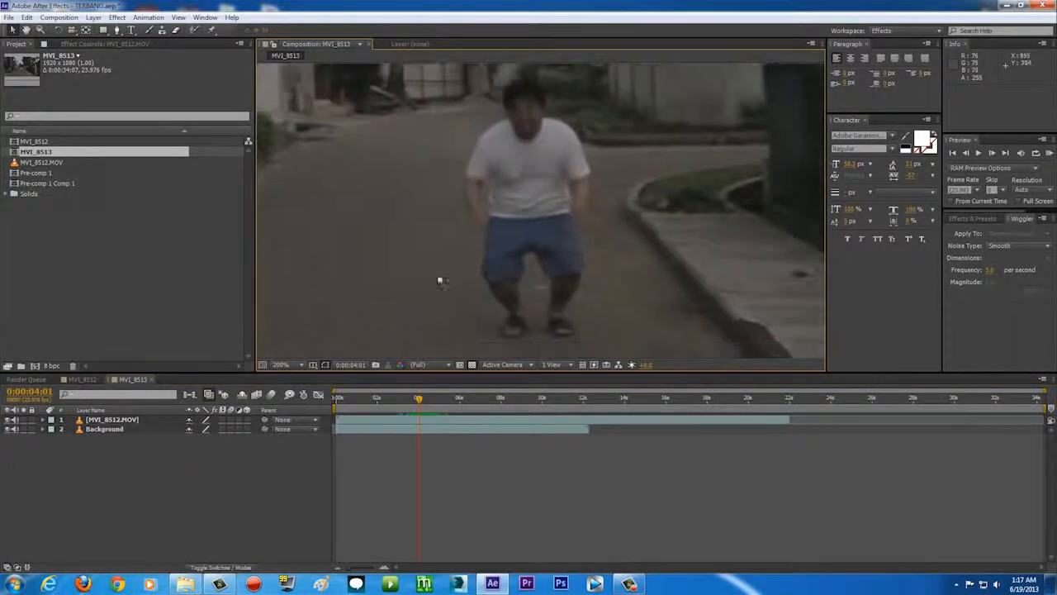
pyautogui.moveTo(420, 400); pyautogui.dragTo(421, 401)
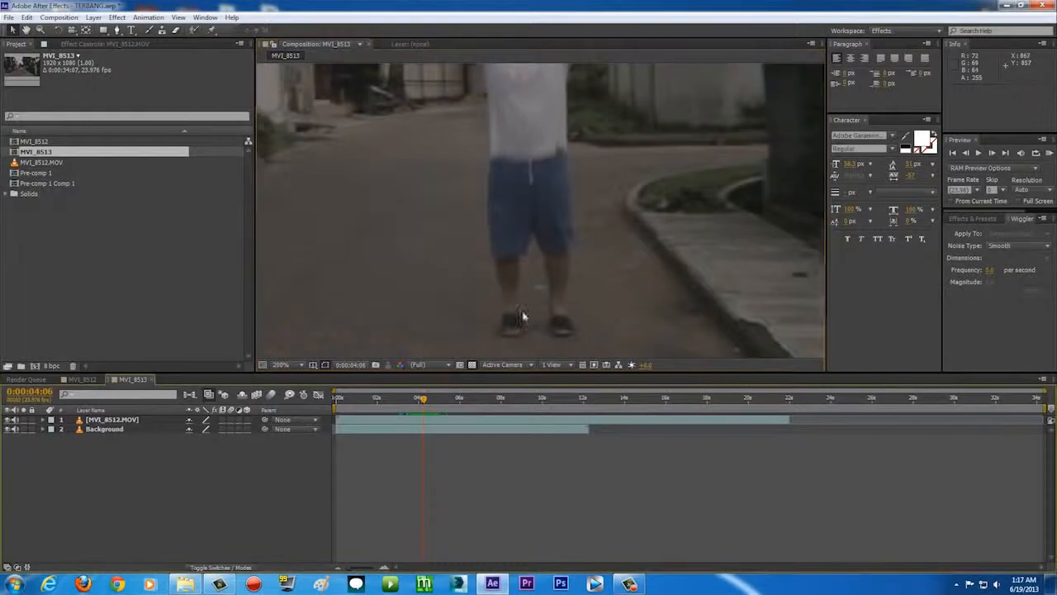
pyautogui.scroll(2, 555, 241)
pyautogui.scroll(1, 549, 283)
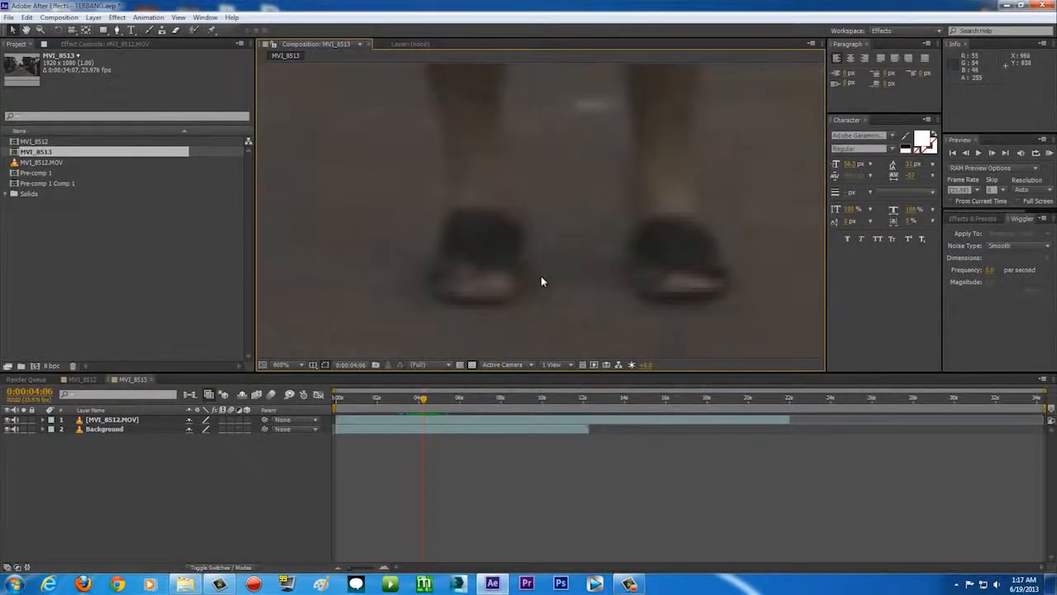
pyautogui.scroll(-1, 544, 285)
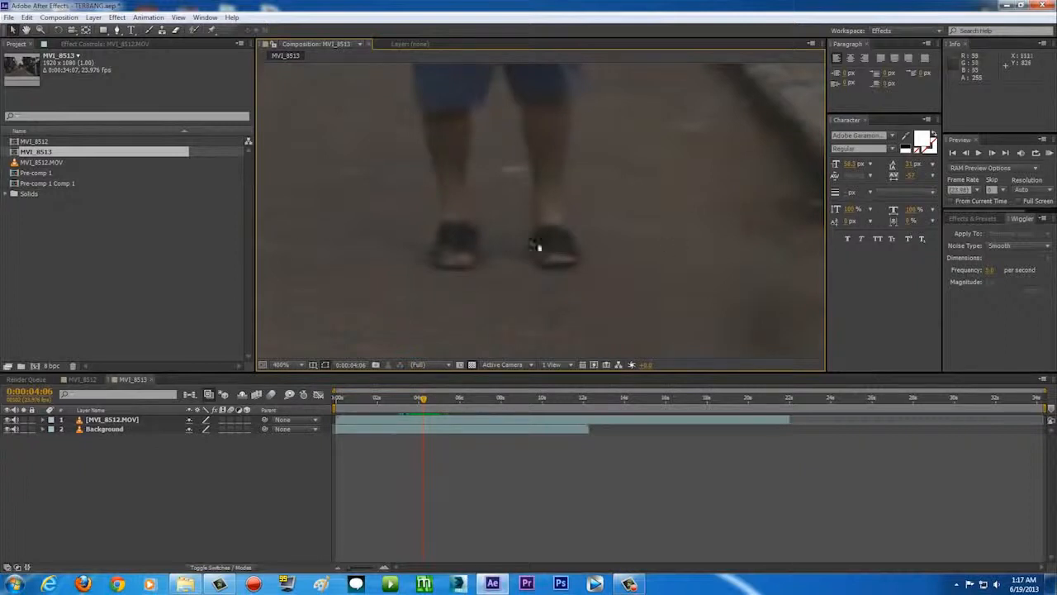
# Compare the man's feet and the ground at 0:00:04:06 and 0:00:04:07, returning to 0:00:04:06.
pyautogui.moveTo(487, 240); pyautogui.dragTo(551, 130)
pyautogui.scroll(1, 538, 279)
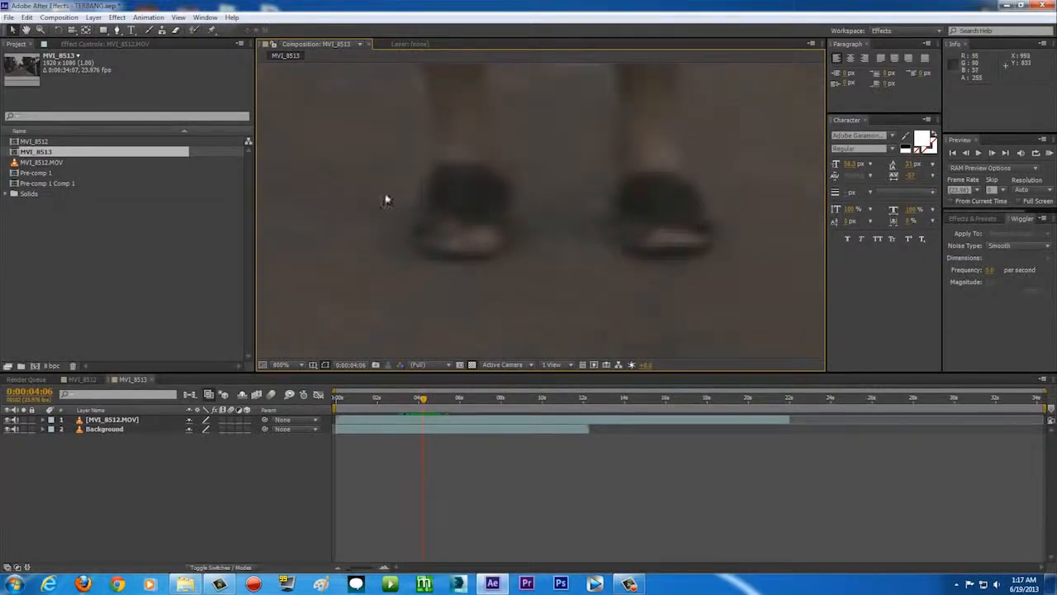
pyautogui.scroll(-1, 615, 244)
pyautogui.scroll(1, 605, 271)
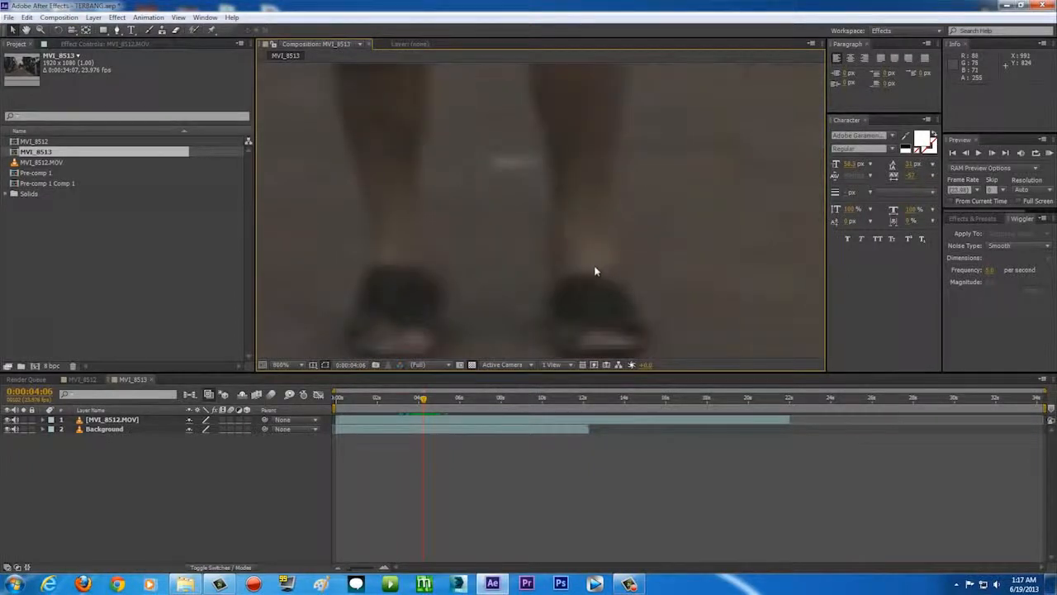
pyautogui.moveTo(591, 285); pyautogui.dragTo(644, 229)
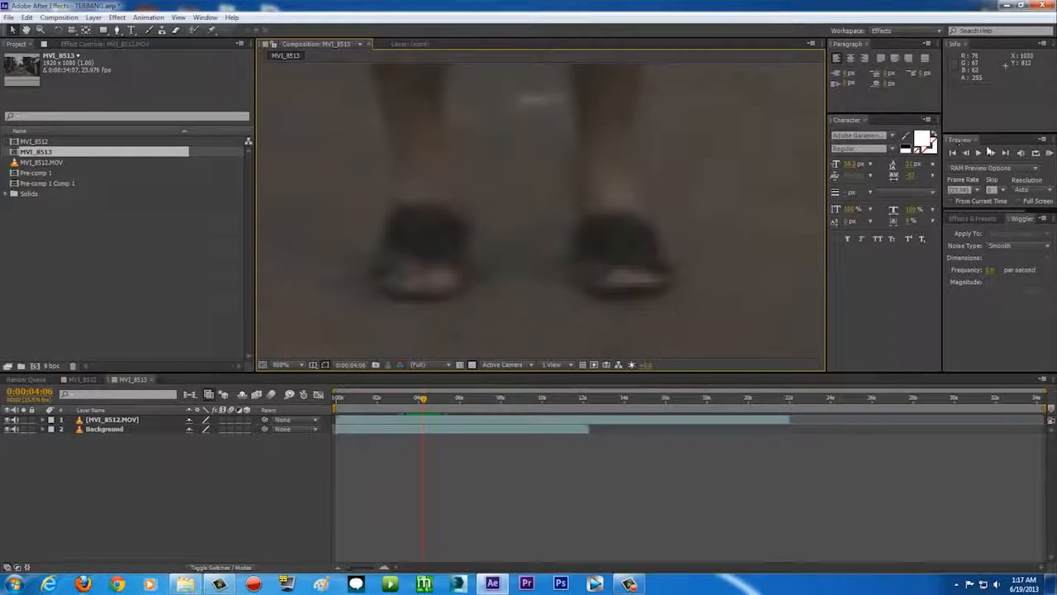
pyautogui.click(991, 153)
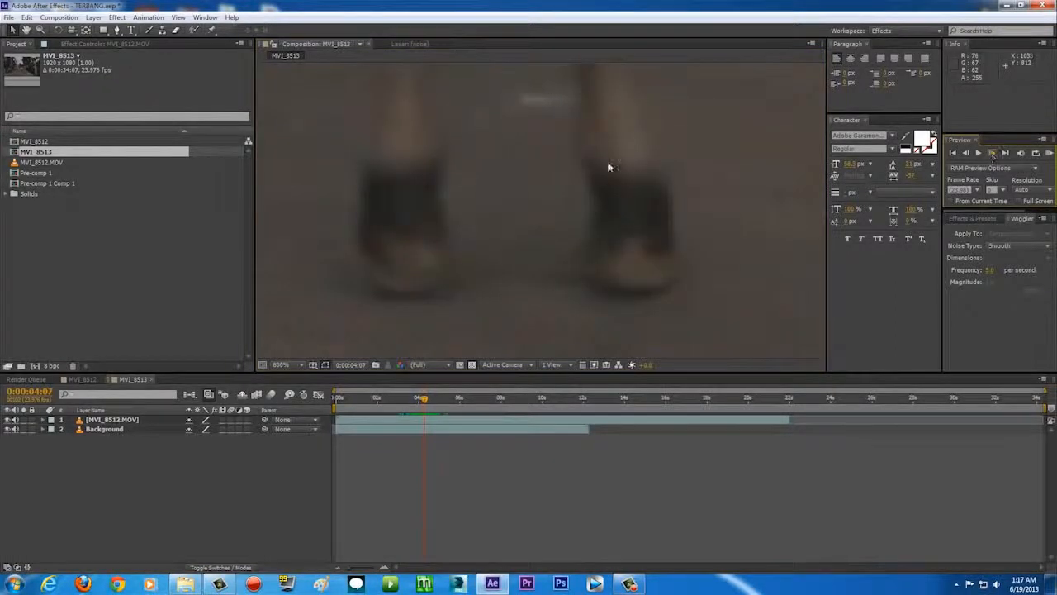
pyautogui.scroll(-2, 605, 169)
pyautogui.scroll(4, 583, 164)
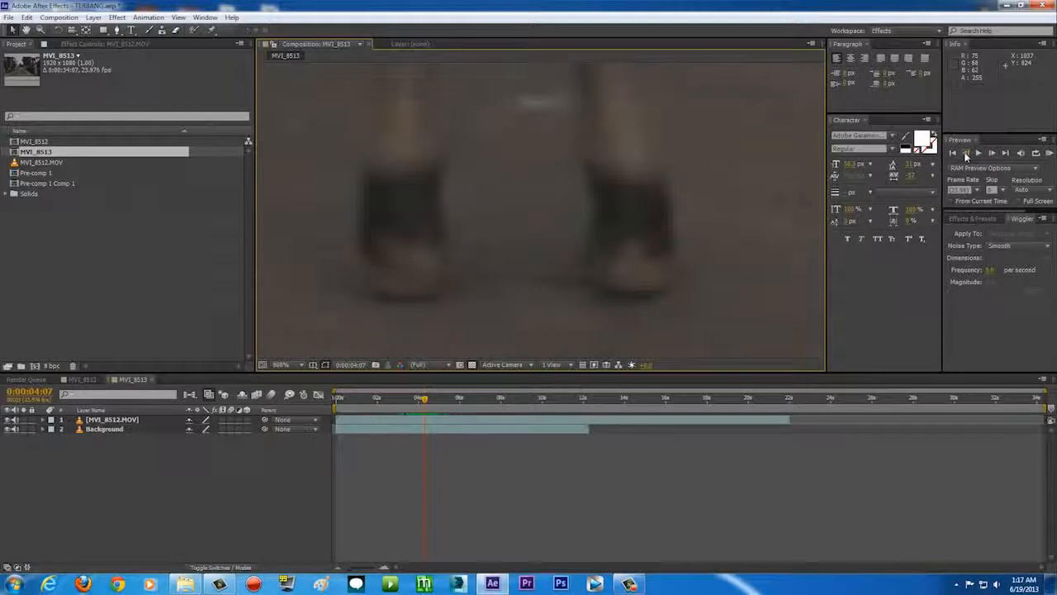
pyautogui.click(965, 154)
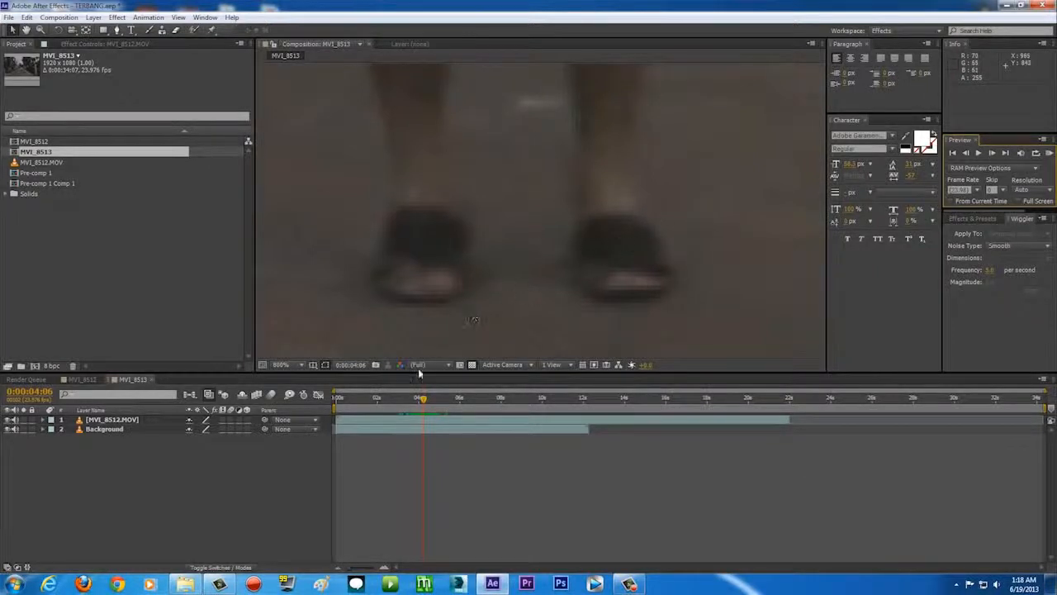
# Duplicate the MVI_8512.MOV layer.
pyautogui.click(425, 416)
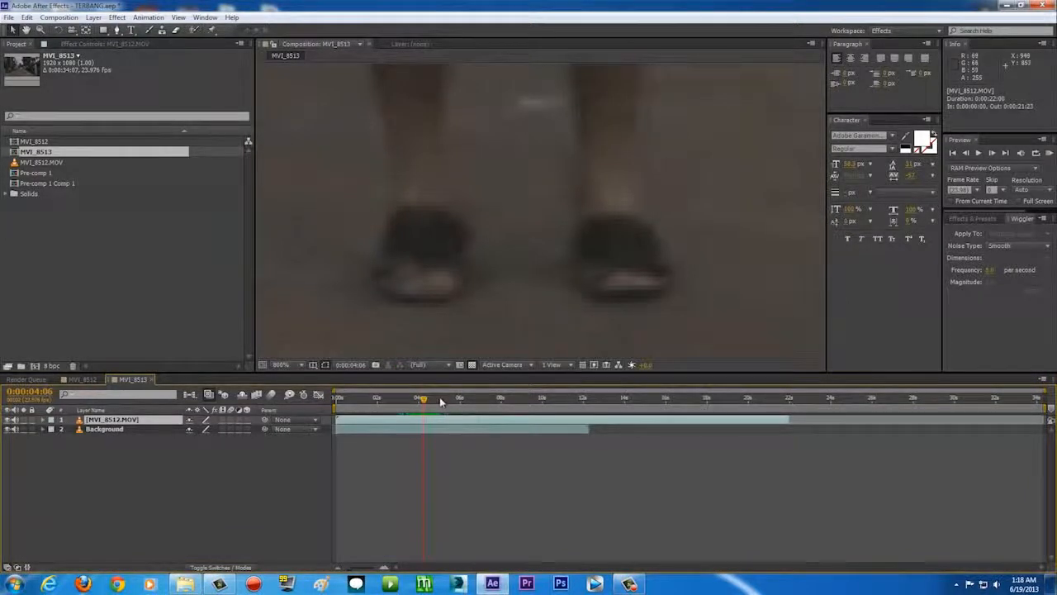
pyautogui.press(',')
pyautogui.press(',')
pyautogui.press(',')
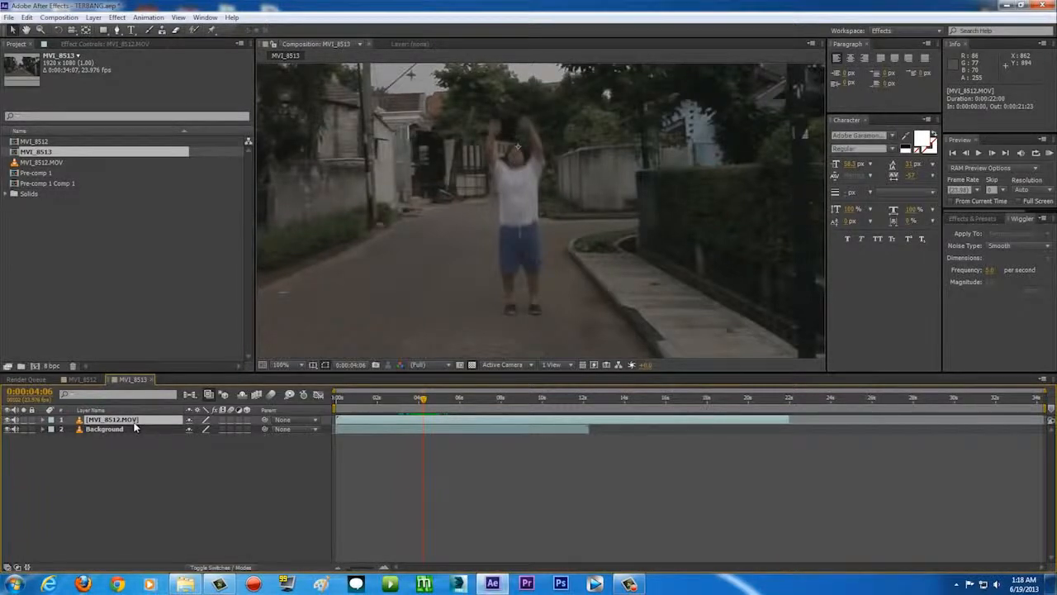
pyautogui.hotkey('ctrl', 'd')
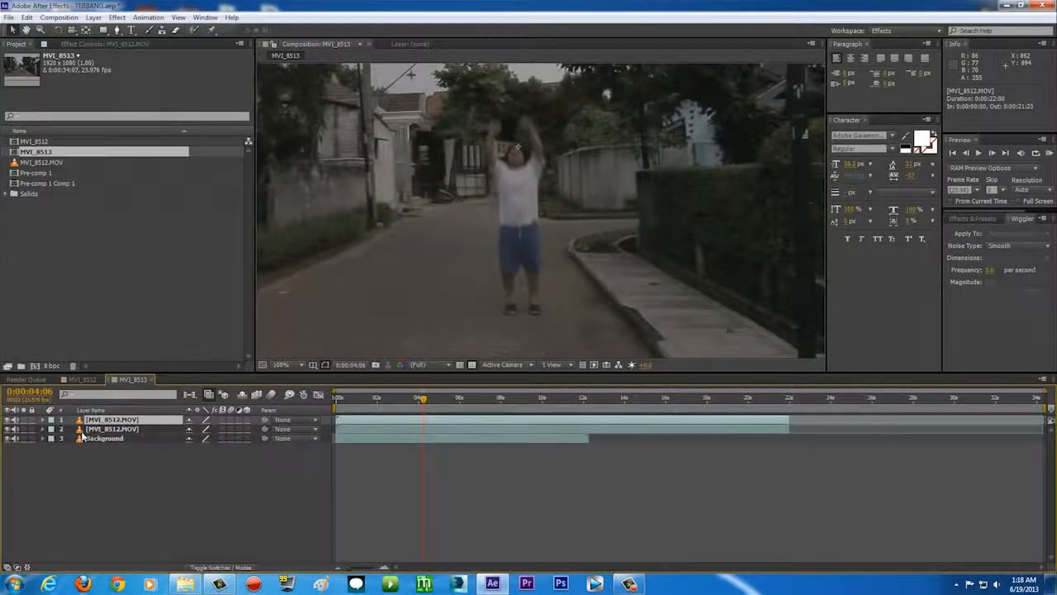
# Rename the upper copy of the MVI_8512.MOV layer as fly.
pyautogui.click(105, 428)
pyautogui.click(106, 420)
pyautogui.rightClick(137, 419)
pyautogui.click(143, 414)
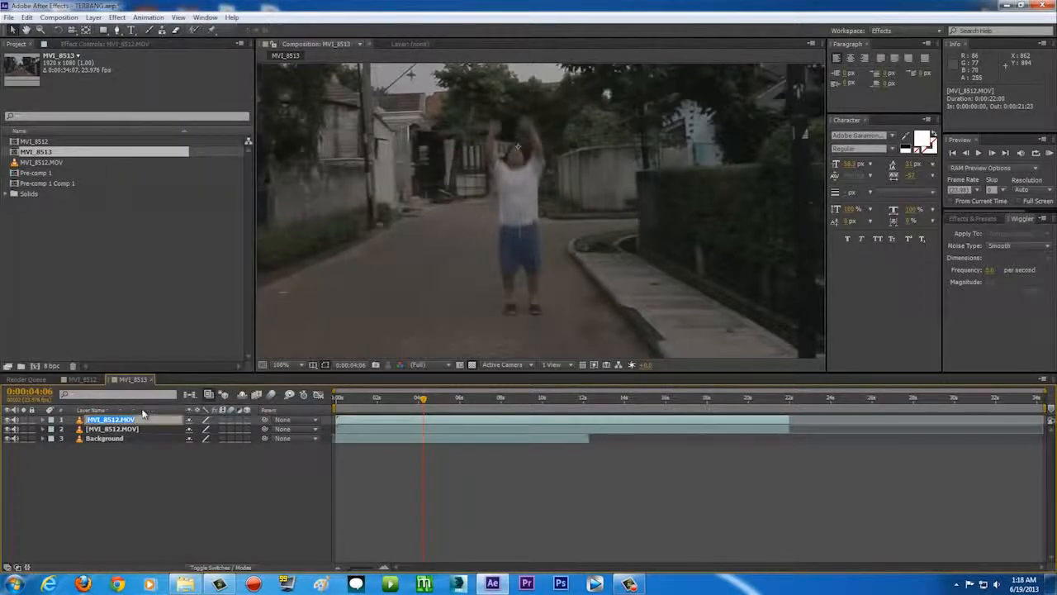
pyautogui.write('O')
pyautogui.write('ly')
pyautogui.press('Return')
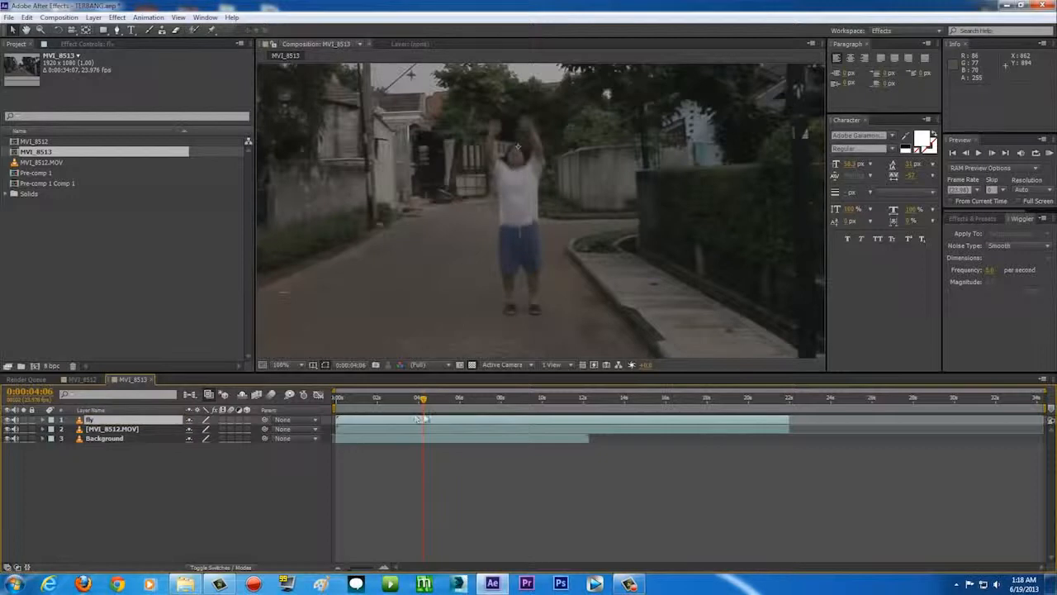
# Apply Freeze Frame to the fly layer at 0:00:04:06.
pyautogui.rightClick(433, 425)
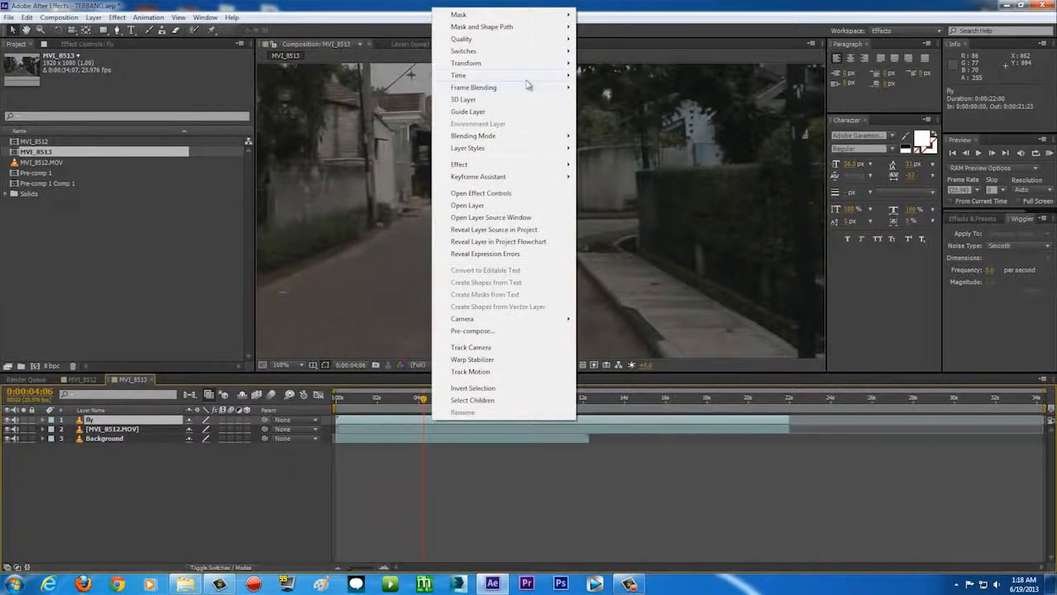
pyautogui.moveTo(527, 80)
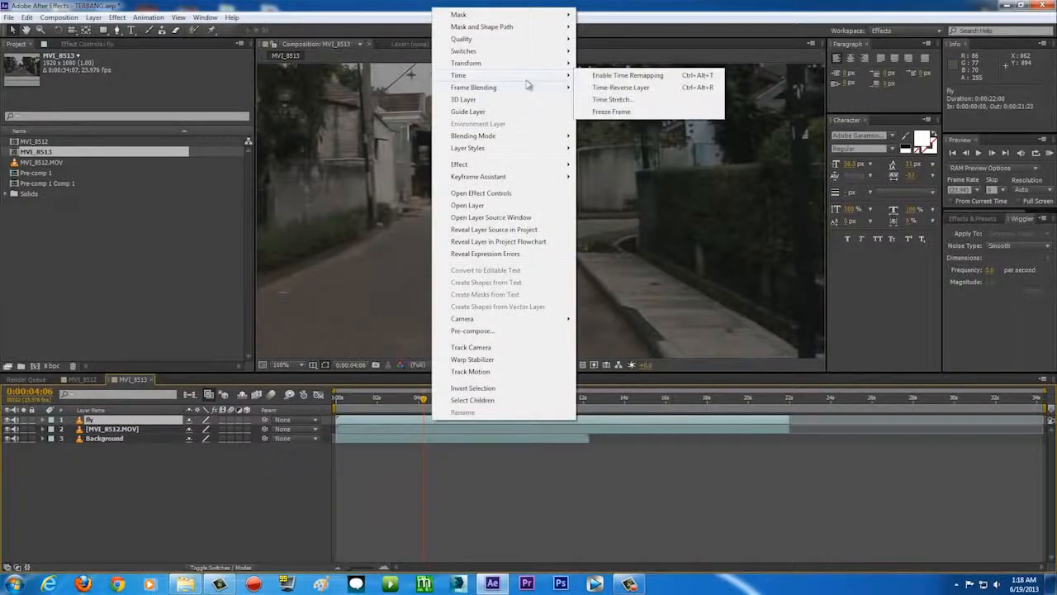
pyautogui.click(612, 111)
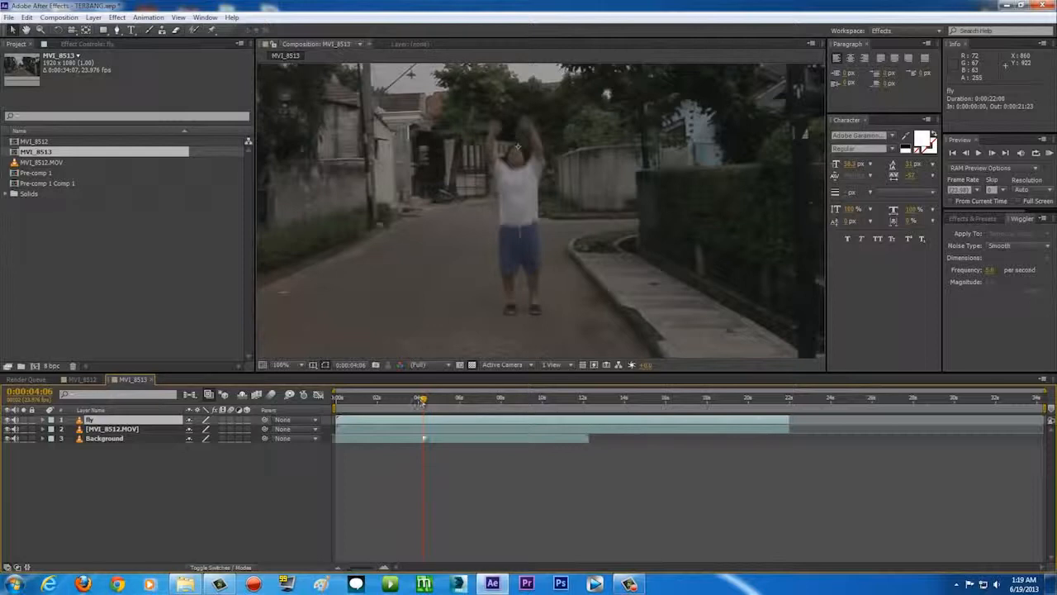
pyautogui.rightClick(444, 421)
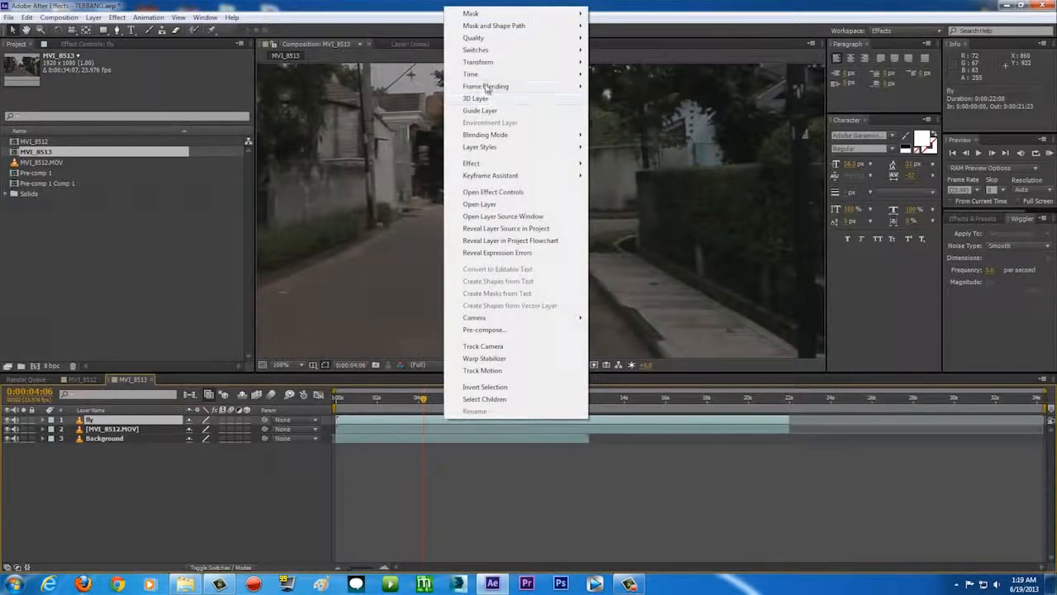
pyautogui.moveTo(495, 75)
pyautogui.click(623, 111)
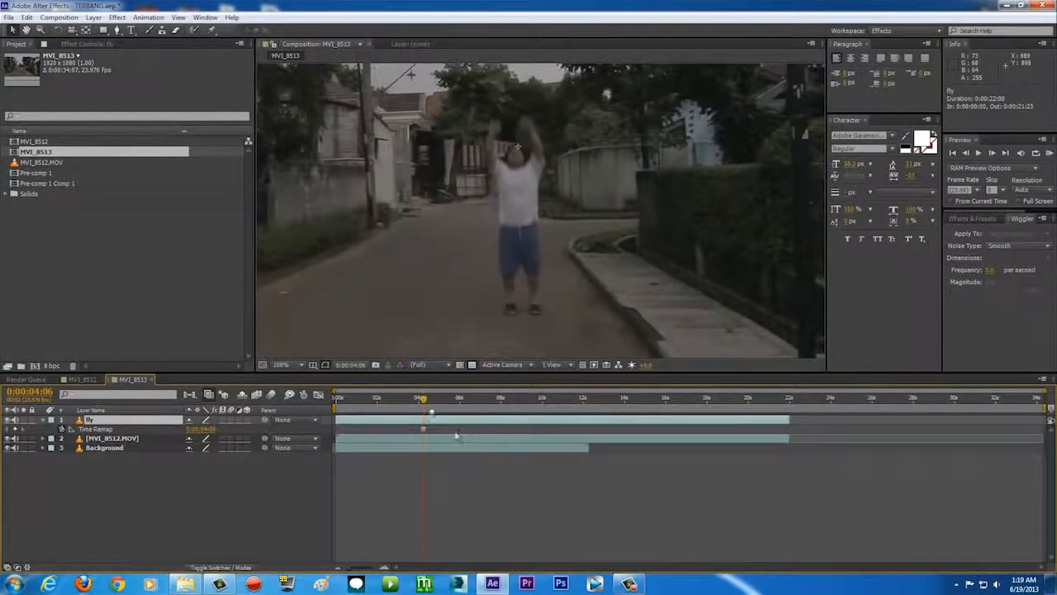
# Trim the start of the fly layer to 0:00:04:06.
pyautogui.moveTo(424, 400)
pyautogui.mouseDown()
pyautogui.moveTo(615, 399)
pyautogui.moveTo(426, 403)
pyautogui.mouseUp()
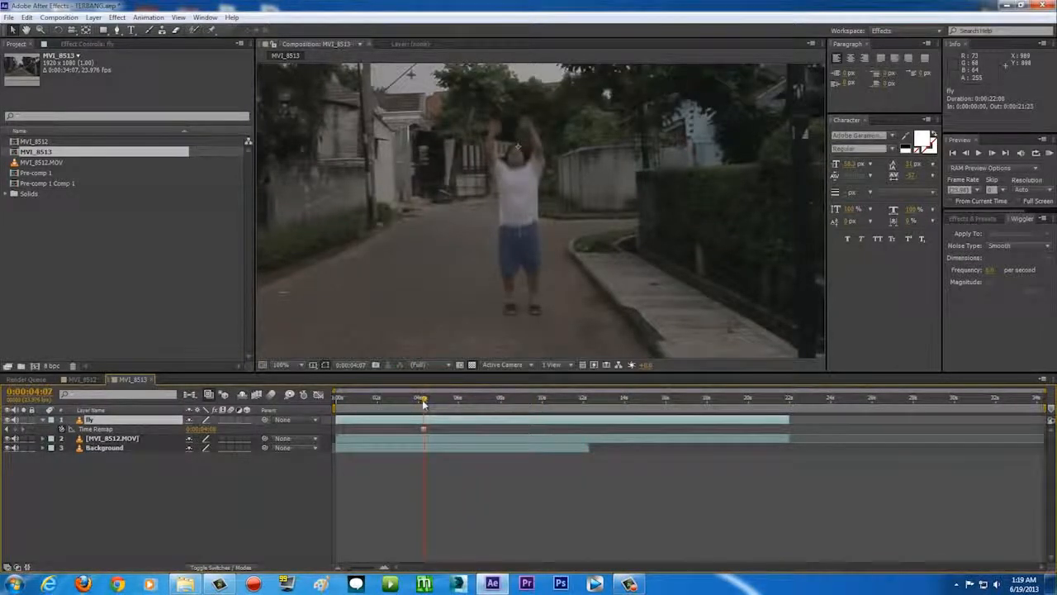
pyautogui.press('pageup')
pyautogui.press('pageup')
pyautogui.click(426, 400)
pyautogui.moveTo(425, 399); pyautogui.dragTo(425, 441)
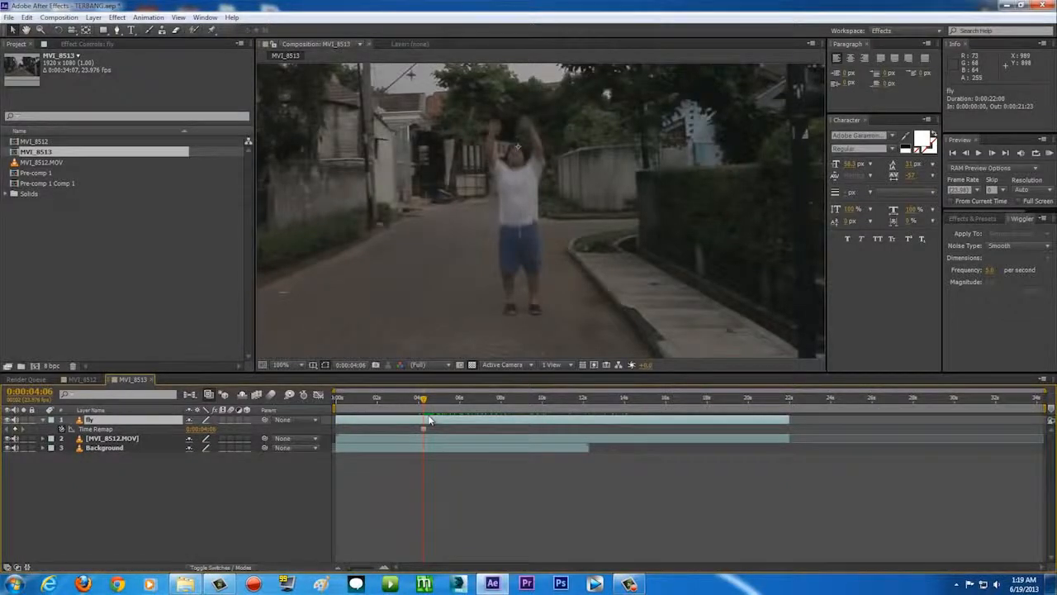
pyautogui.hotkey('alt', '[')
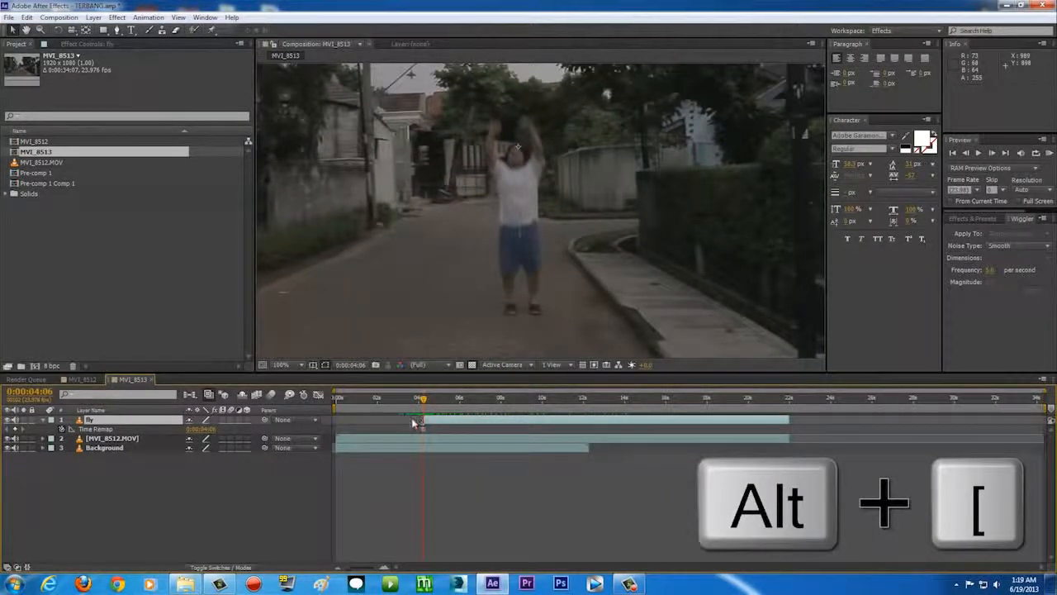
# Extend the fly layer's start back to the composition's beginning and trim its end to 0:00:04:06.
pyautogui.moveTo(418, 425); pyautogui.dragTo(332, 420)
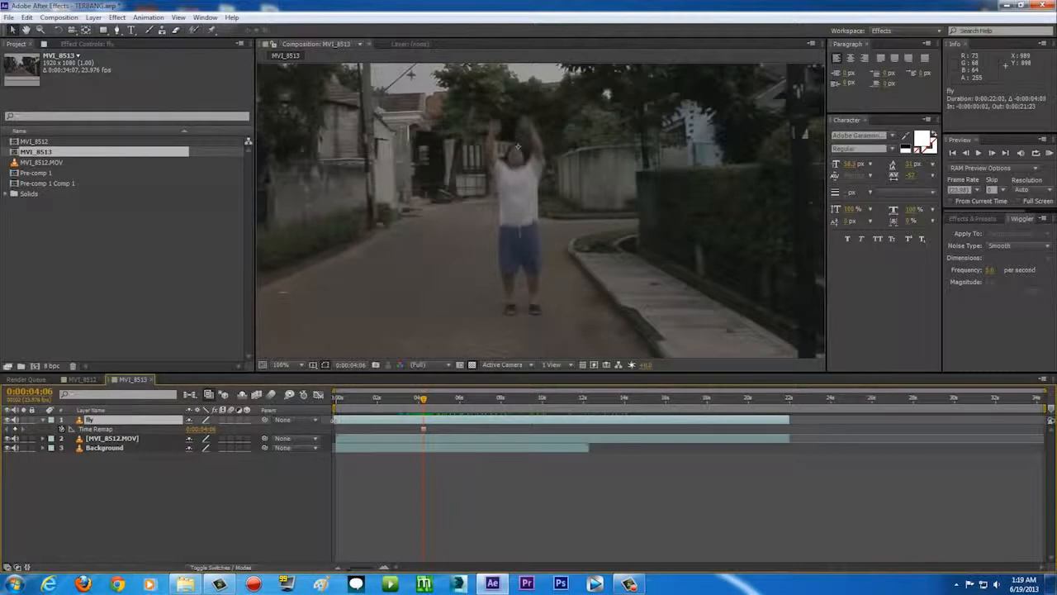
pyautogui.moveTo(789, 420)
pyautogui.mouseDown()
pyautogui.moveTo(423, 420)
pyautogui.moveTo(795, 420)
pyautogui.mouseUp()
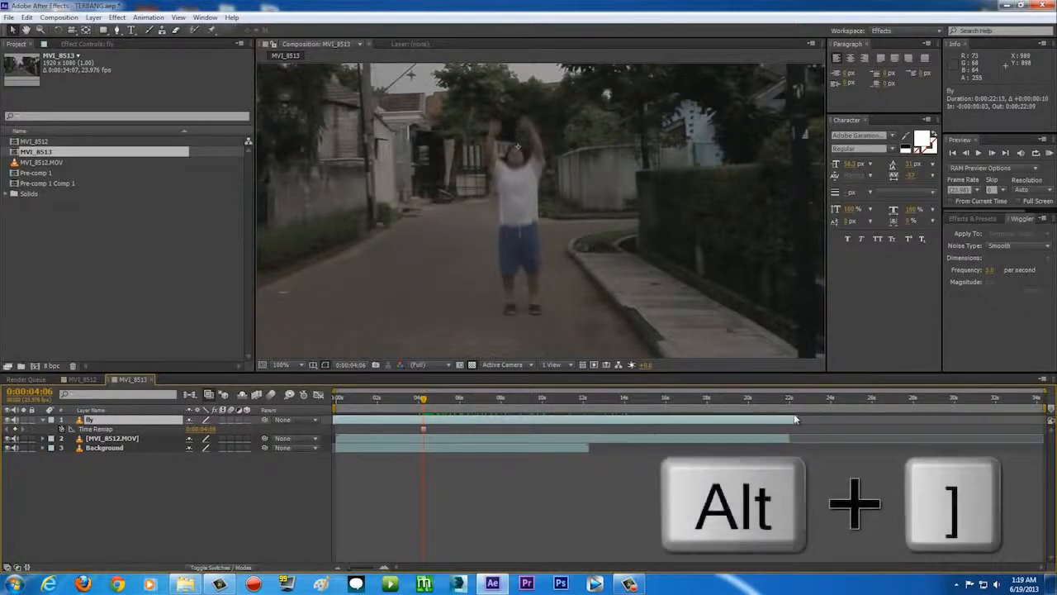
pyautogui.hotkey('alt', ']')
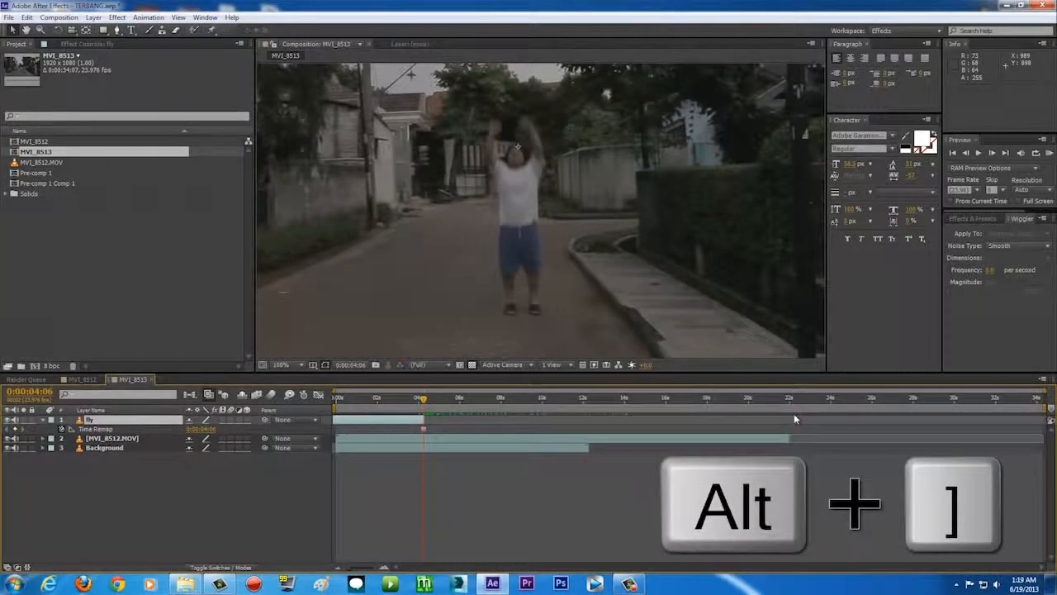
# Extend the fly layer's end to about 21 seconds and trim its start to 0:00:04:06.
pyautogui.moveTo(424, 420); pyautogui.dragTo(775, 419)
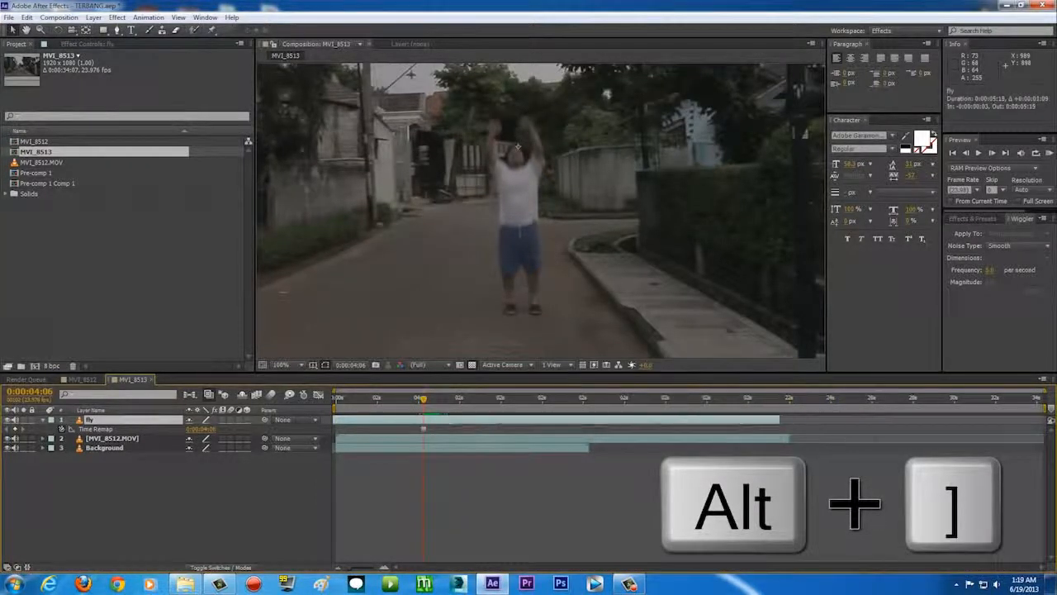
pyautogui.hotkey('alt', '[')
# Trim the end of the MVI_8512.MOV layer to 0:00:04:05.
pyautogui.moveTo(396, 405); pyautogui.dragTo(424, 407)
pyautogui.click(357, 442)
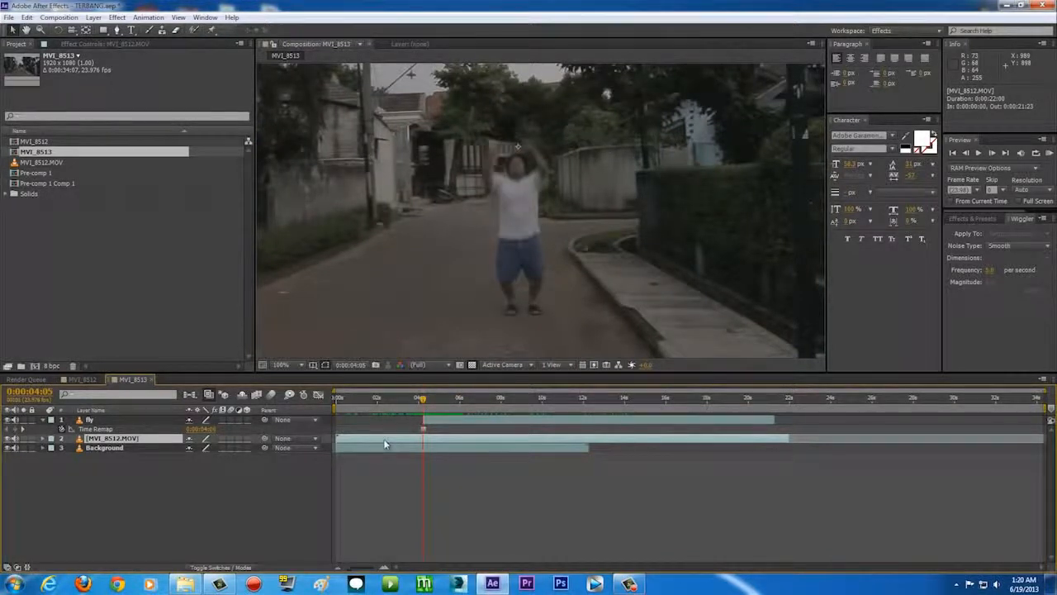
pyautogui.press('n')
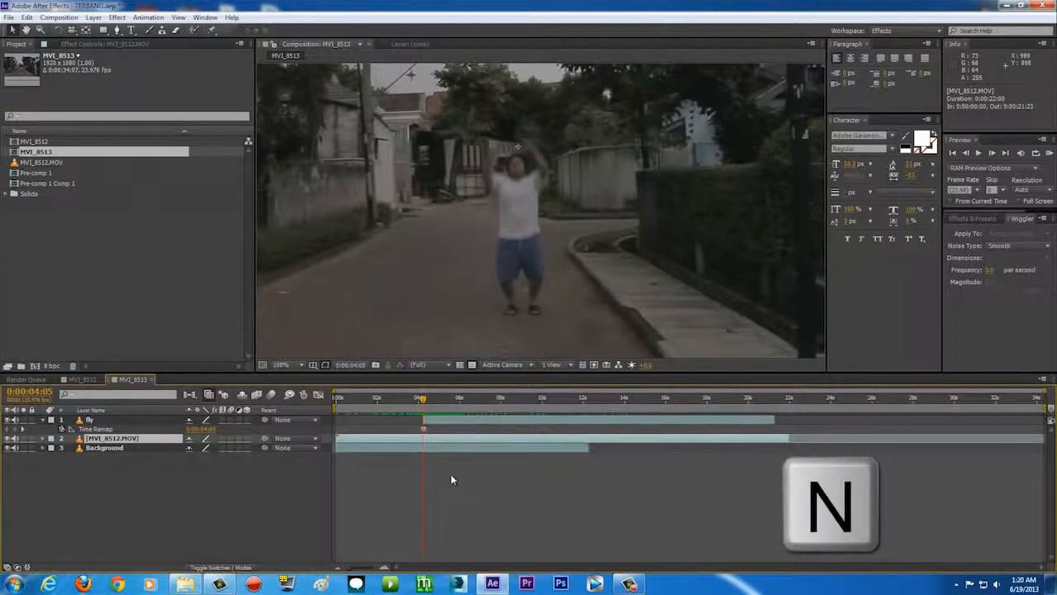
pyautogui.hotkey('alt', ']')
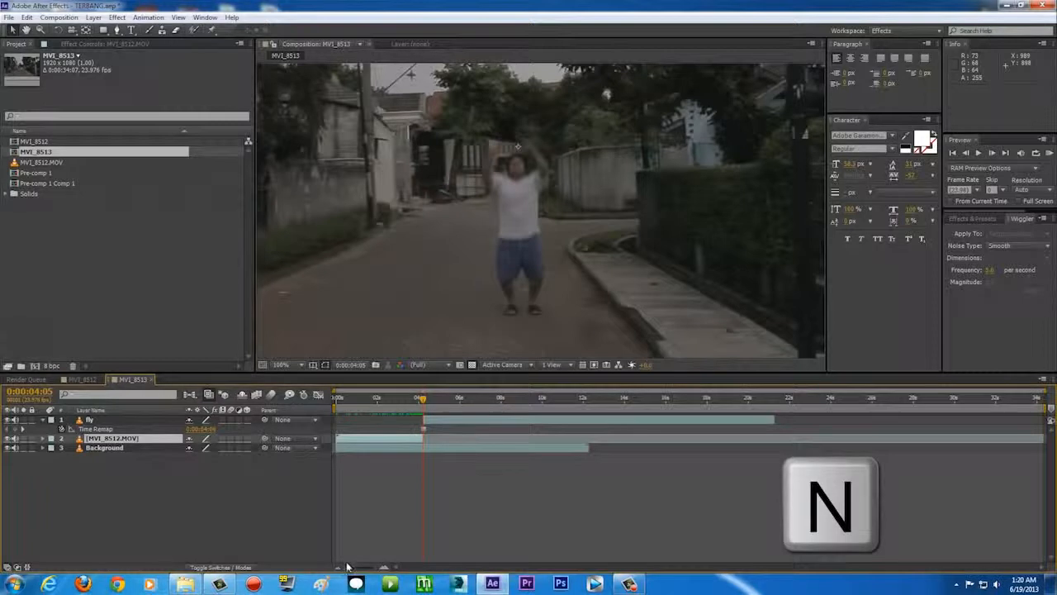
# Preview the cut from the MVI_8512.MOV layer to the fly layer around 0:00:04:06.
pyautogui.moveTo(349, 570); pyautogui.dragTo(372, 570)
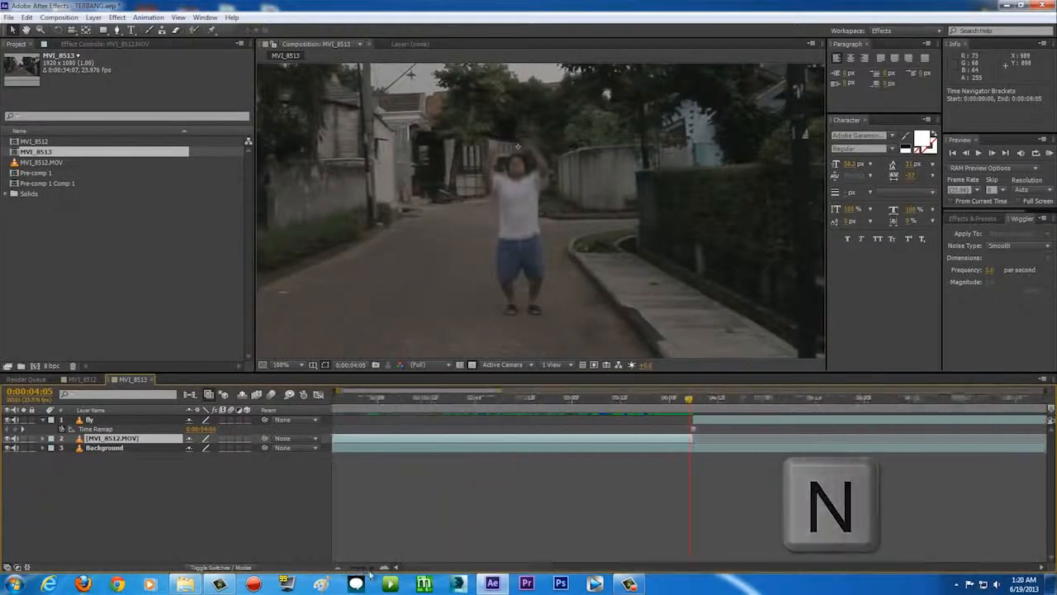
pyautogui.moveTo(641, 398); pyautogui.dragTo(583, 403)
pyautogui.press('space')
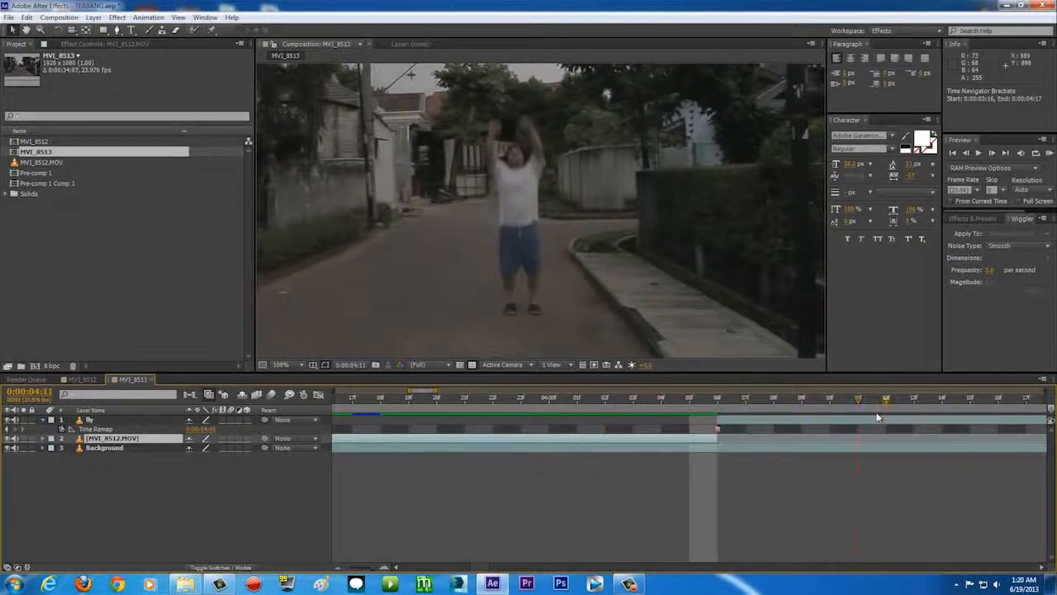
pyautogui.moveTo(370, 567); pyautogui.dragTo(292, 567)
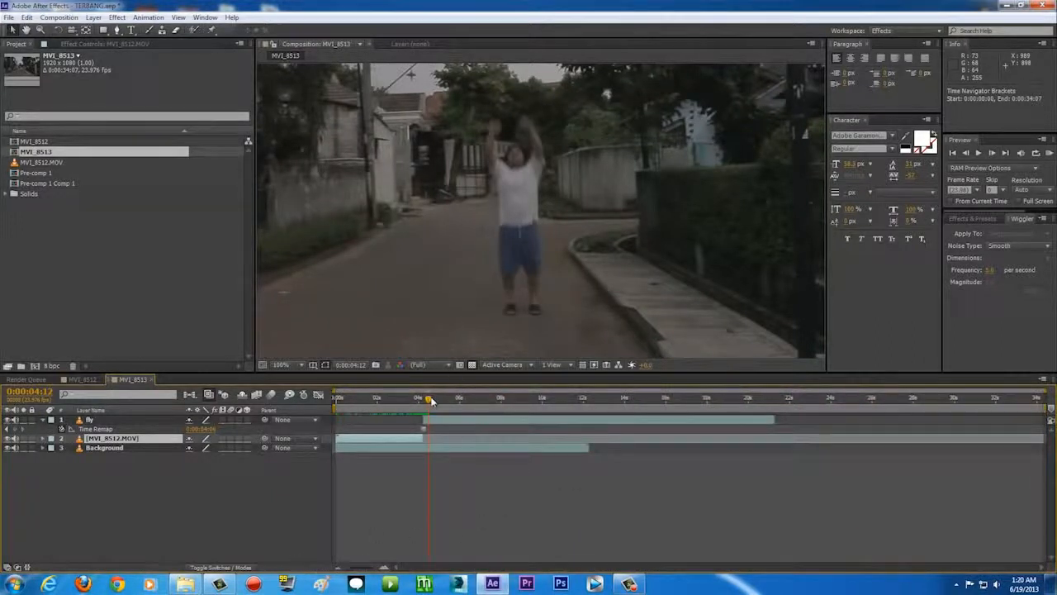
pyautogui.moveTo(512, 402); pyautogui.dragTo(446, 402)
# Select the fly layer and inspect the frozen man's figure at 0:00:04:08.
pyautogui.click(463, 423)
pyautogui.scroll(-2, 555, 236)
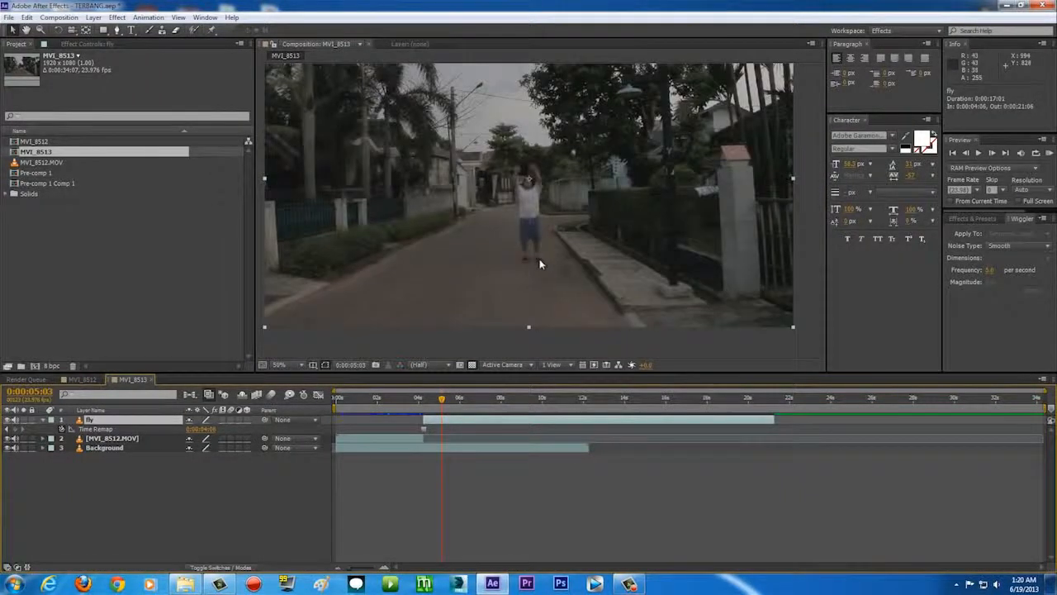
pyautogui.moveTo(539, 258); pyautogui.dragTo(539, 270)
pyautogui.scroll(2, 539, 268)
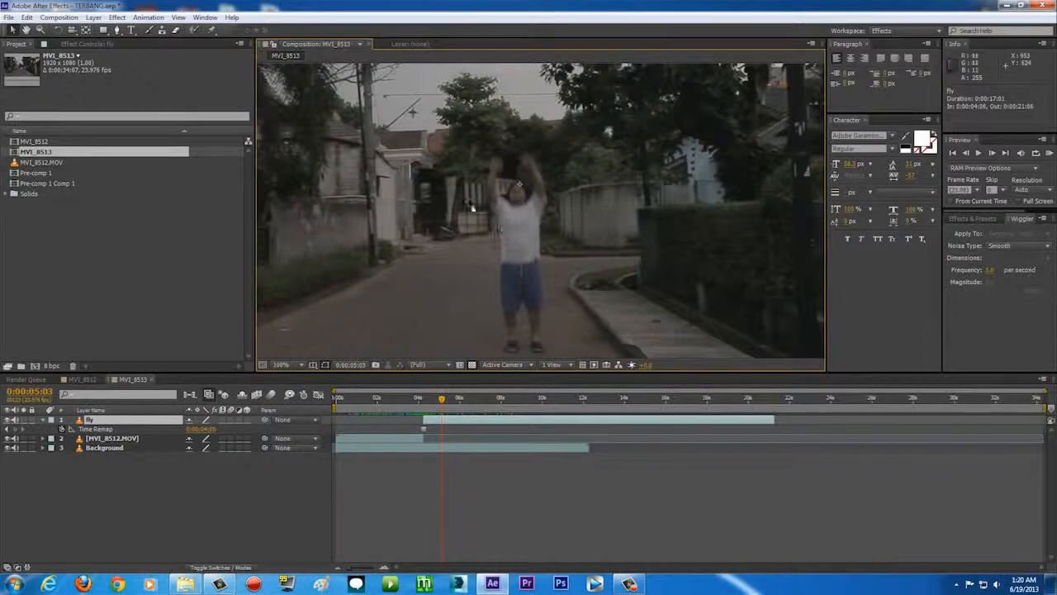
pyautogui.scroll(-2, 515, 273)
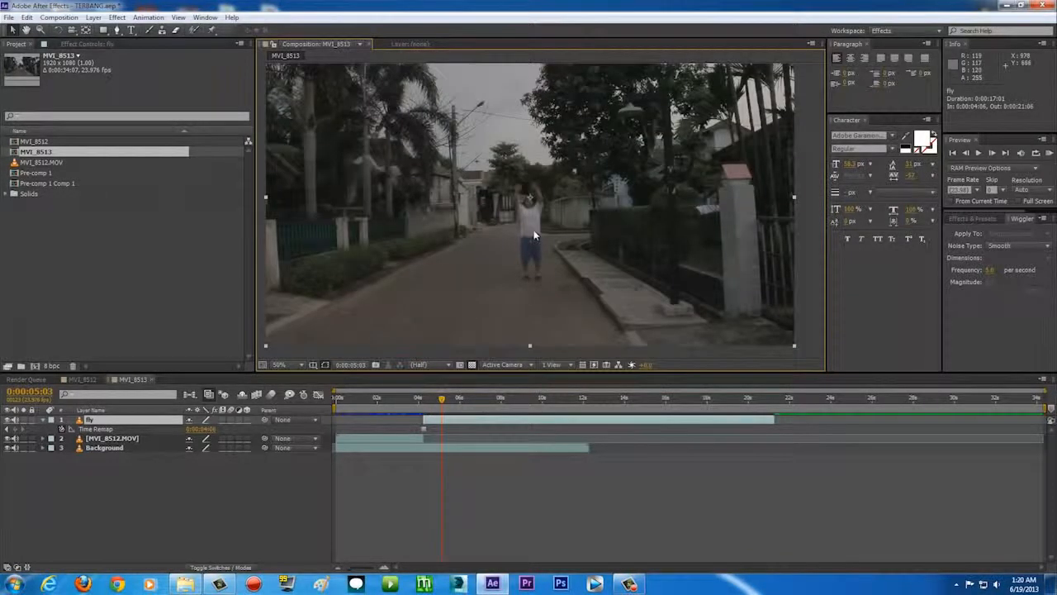
pyautogui.scroll(2, 533, 246)
pyautogui.moveTo(532, 245); pyautogui.dragTo(545, 210)
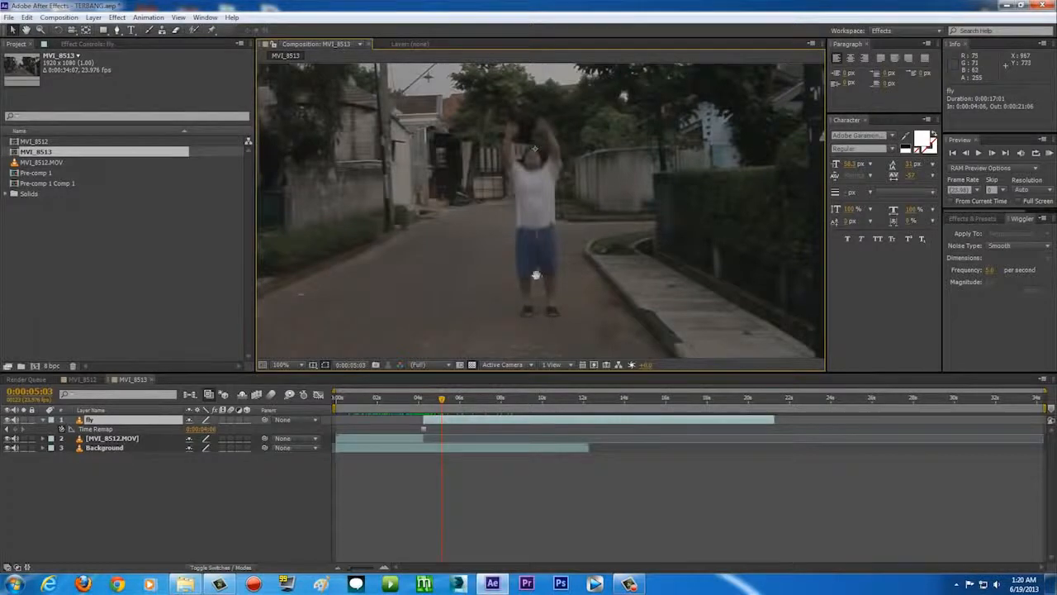
pyautogui.moveTo(539, 278); pyautogui.dragTo(489, 250)
pyautogui.click(426, 402)
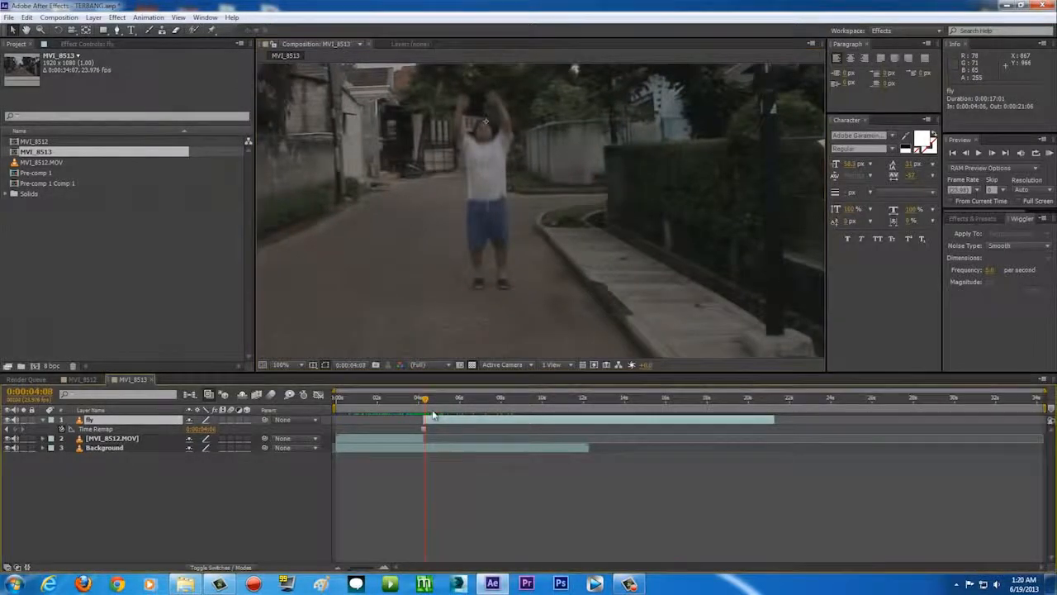
pyautogui.scroll(1, 513, 242)
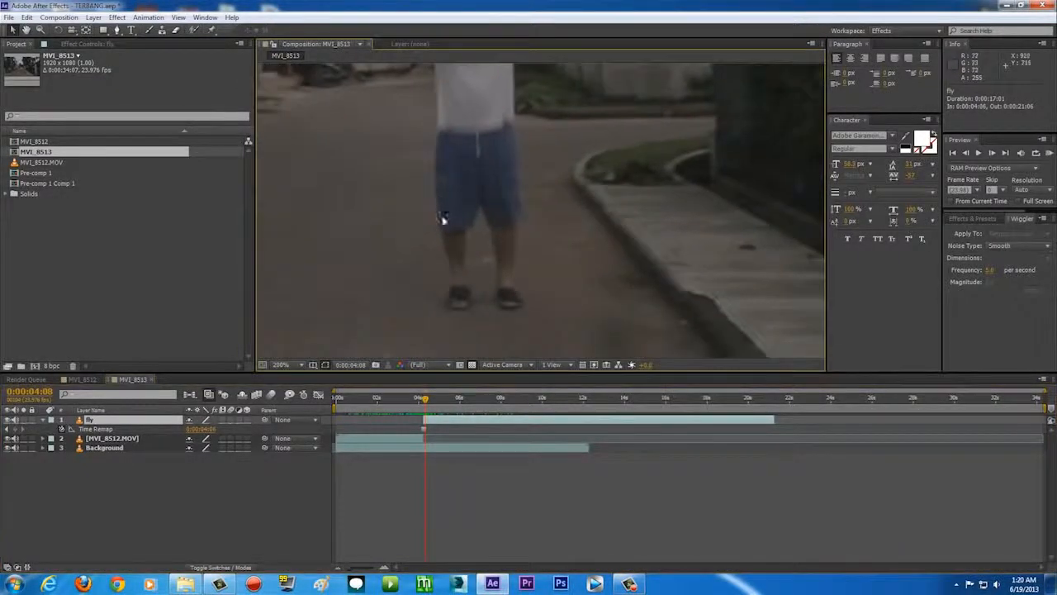
pyautogui.scroll(-6, 494, 205)
pyautogui.scroll(2, 536, 229)
pyautogui.scroll(1, 530, 259)
pyautogui.scroll(-1, 530, 259)
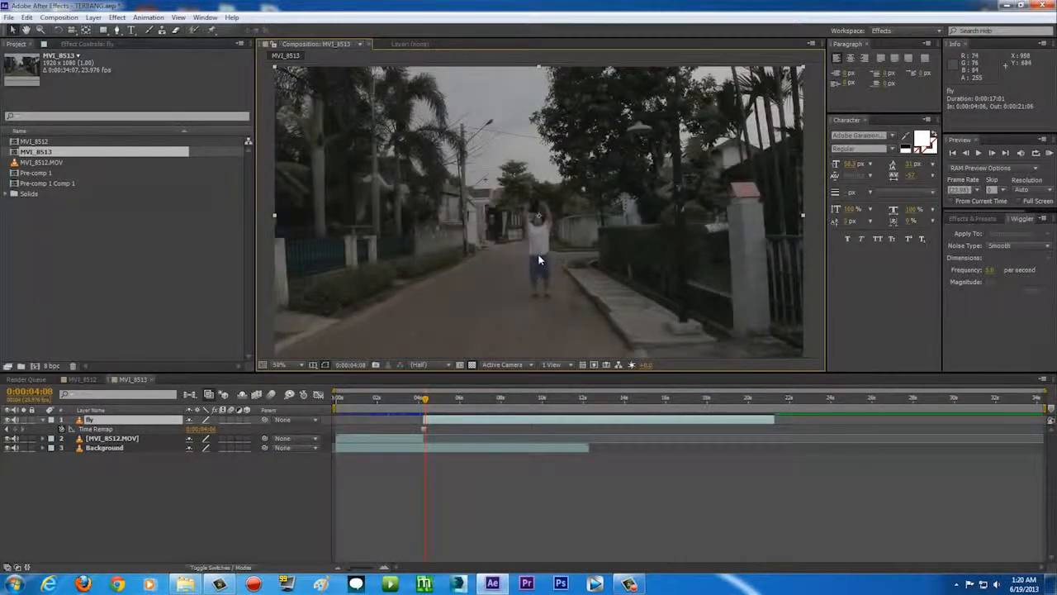
pyautogui.scroll(3, 501, 215)
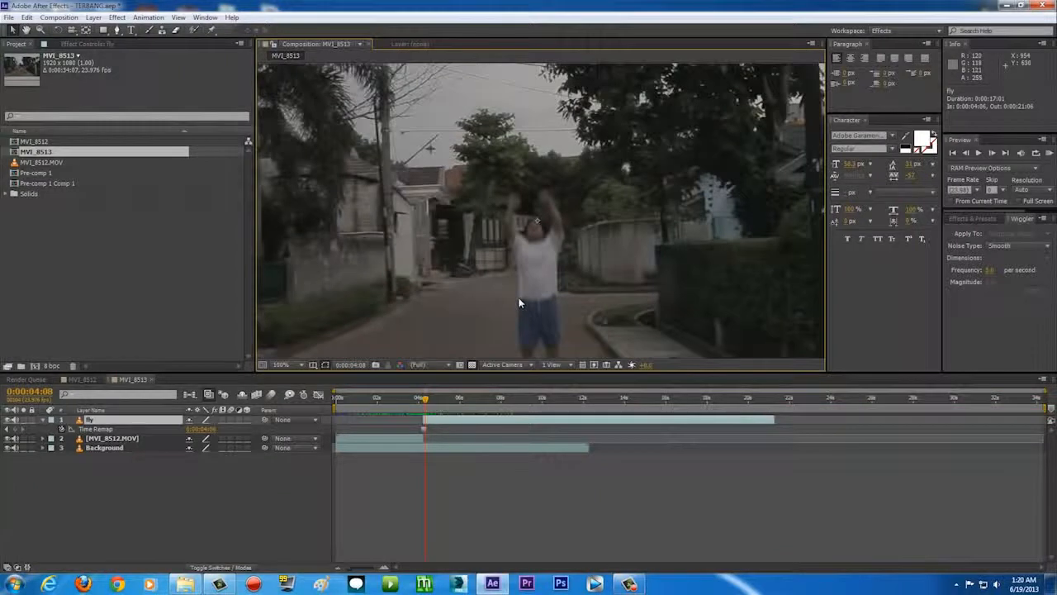
# Start a Pen mask on the fly layer at the shirt's left edge, tracing up the outer side of the image-left arm and around the hand.
pyautogui.click(117, 30)
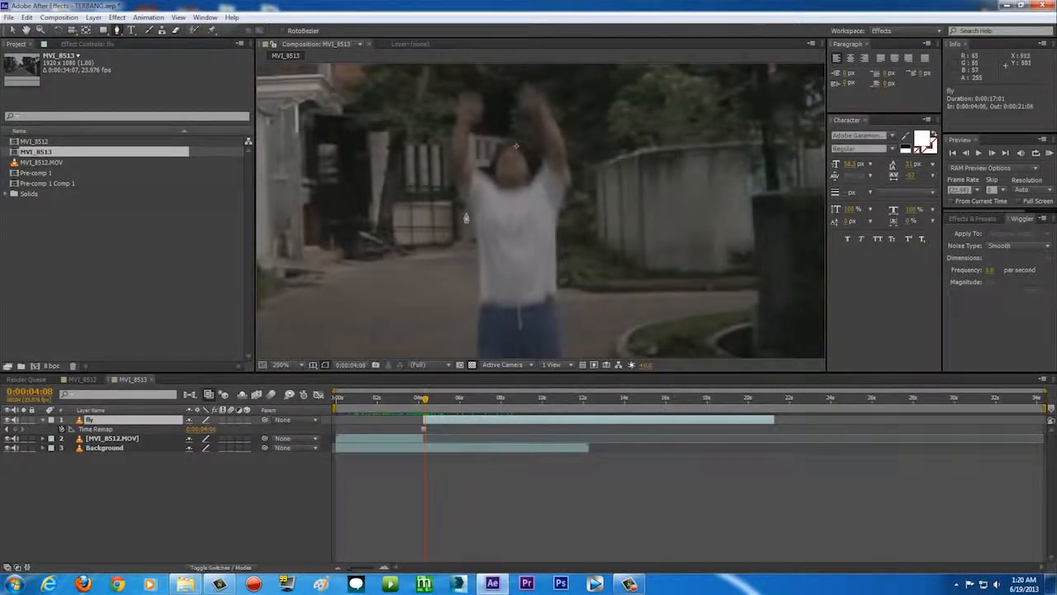
pyautogui.scroll(2, 456, 183)
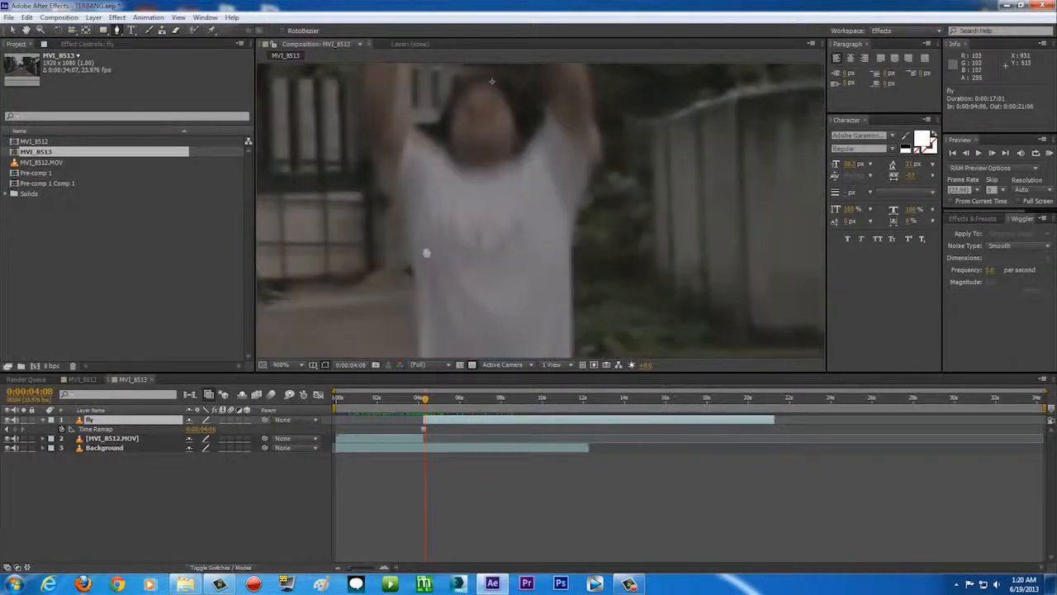
pyautogui.click(480, 200)
pyautogui.click(456, 153)
pyautogui.moveTo(454, 149); pyautogui.dragTo(495, 238)
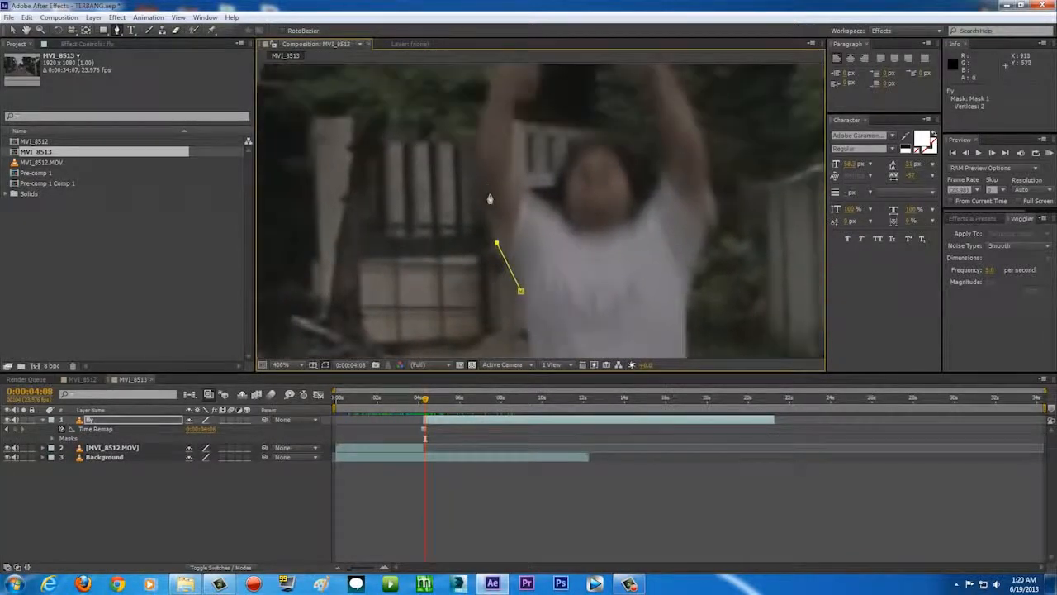
pyautogui.click(476, 170)
pyautogui.click(484, 108)
pyautogui.moveTo(484, 112); pyautogui.dragTo(487, 187)
pyautogui.click(500, 148)
pyautogui.click(509, 125)
pyautogui.click(531, 124)
pyautogui.click(540, 155)
# Continue the mask down the inner edge of the image-left arm and along the shoulder to the neck.
pyautogui.moveTo(528, 170); pyautogui.dragTo(519, 183)
pyautogui.click(517, 180)
pyautogui.click(514, 236)
pyautogui.click(549, 286)
pyautogui.click(573, 299)
# Trace the mask around the man's head from one side of the neck to the other.
pyautogui.click(561, 267)
pyautogui.click(569, 237)
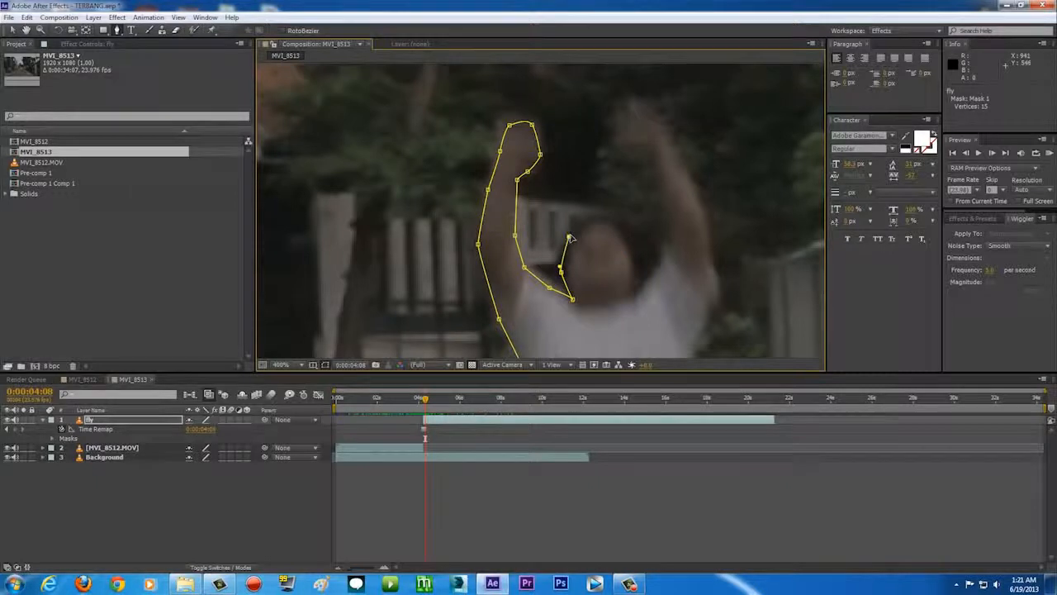
pyautogui.click(595, 217)
pyautogui.click(618, 218)
pyautogui.click(625, 221)
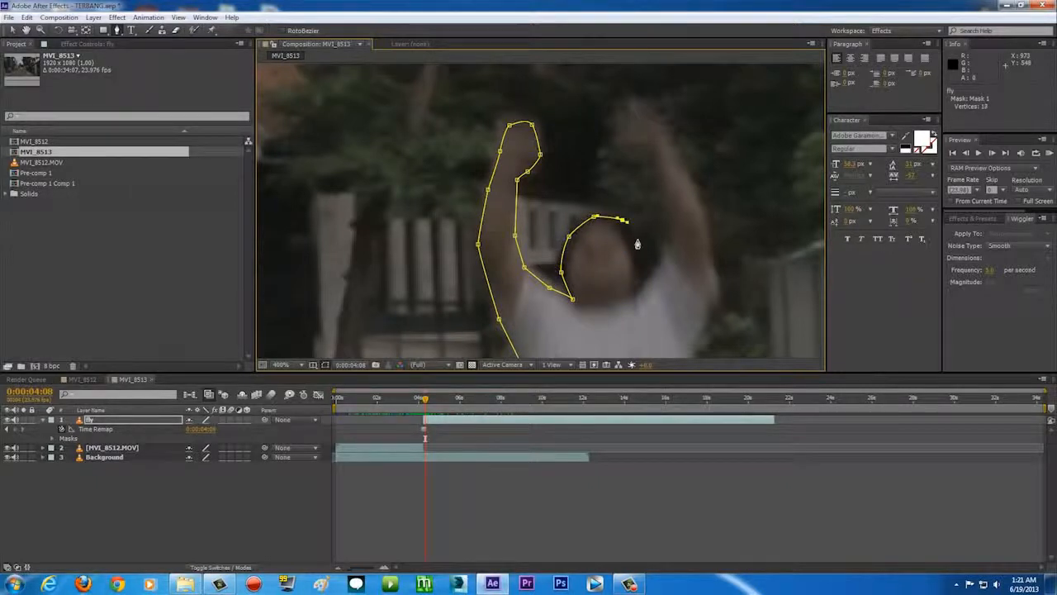
pyautogui.click(640, 265)
pyautogui.click(642, 285)
# Trace the mask up the inner edge of the image-right arm and around its hand.
pyautogui.click(662, 258)
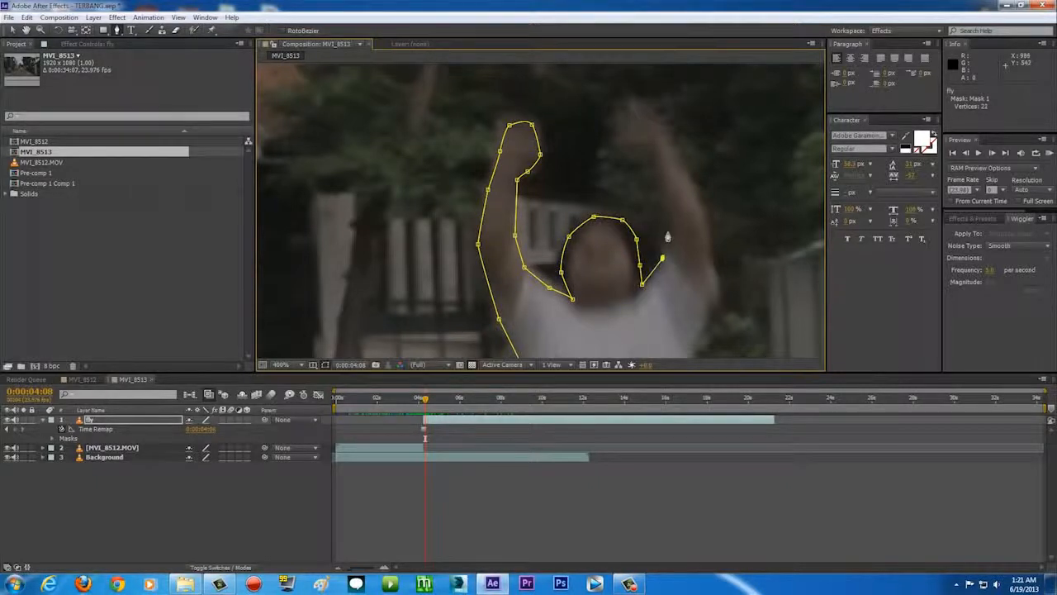
pyautogui.click(665, 221)
pyautogui.click(648, 163)
pyautogui.click(625, 114)
pyautogui.click(645, 104)
pyautogui.click(660, 127)
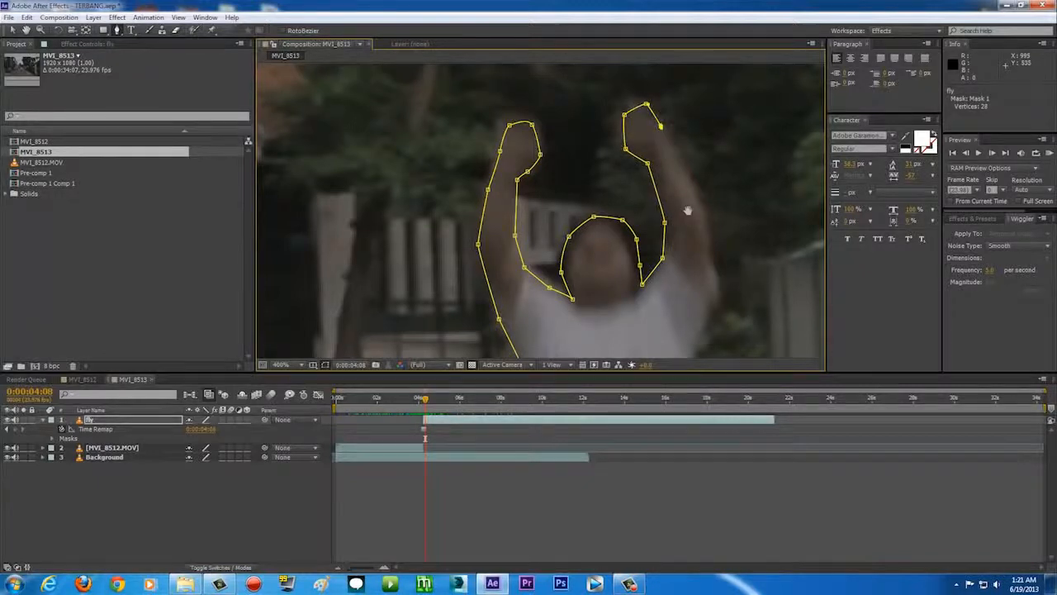
# Continue the mask down the outer edge of the image-right arm and sleeve to the armpit.
pyautogui.moveTo(682, 156); pyautogui.dragTo(662, 109)
pyautogui.click(681, 162)
pyautogui.click(690, 201)
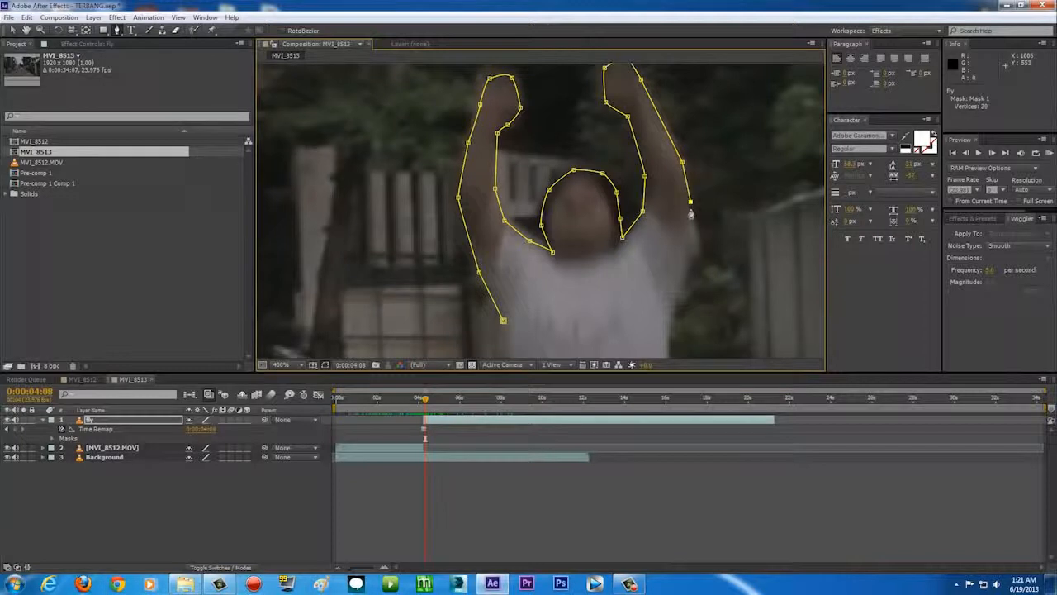
pyautogui.click(699, 240)
pyautogui.click(685, 271)
pyautogui.moveTo(666, 278); pyautogui.dragTo(642, 172)
# Trace the mask down the image-right side of the shirt and shorts to the shorts' hem.
pyautogui.click(642, 215)
pyautogui.moveTo(642, 281); pyautogui.dragTo(639, 200)
pyautogui.click(641, 254)
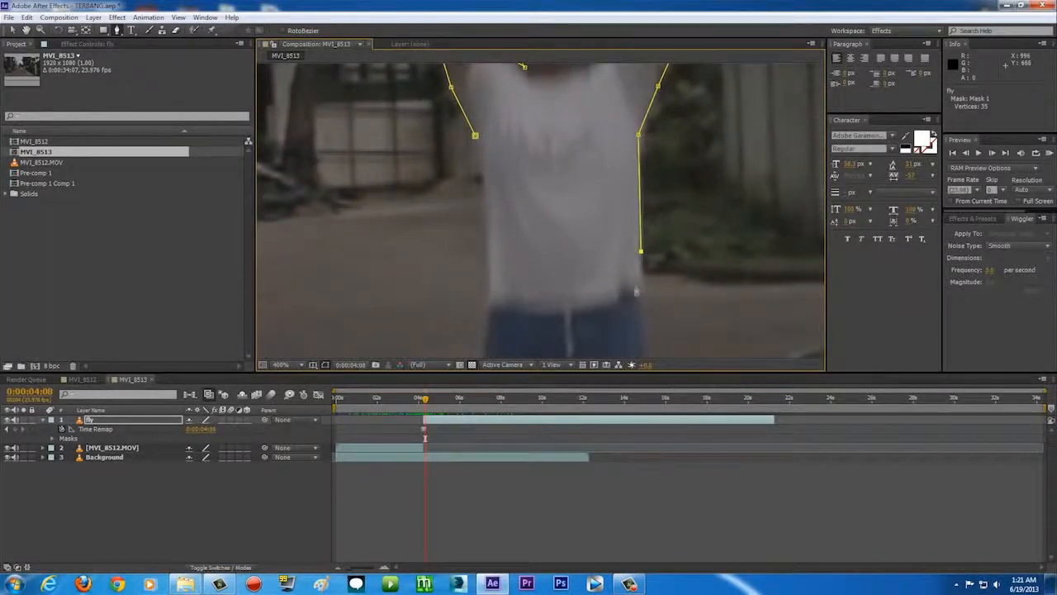
pyautogui.moveTo(641, 269); pyautogui.dragTo(643, 167)
pyautogui.moveTo(657, 274); pyautogui.dragTo(645, 210)
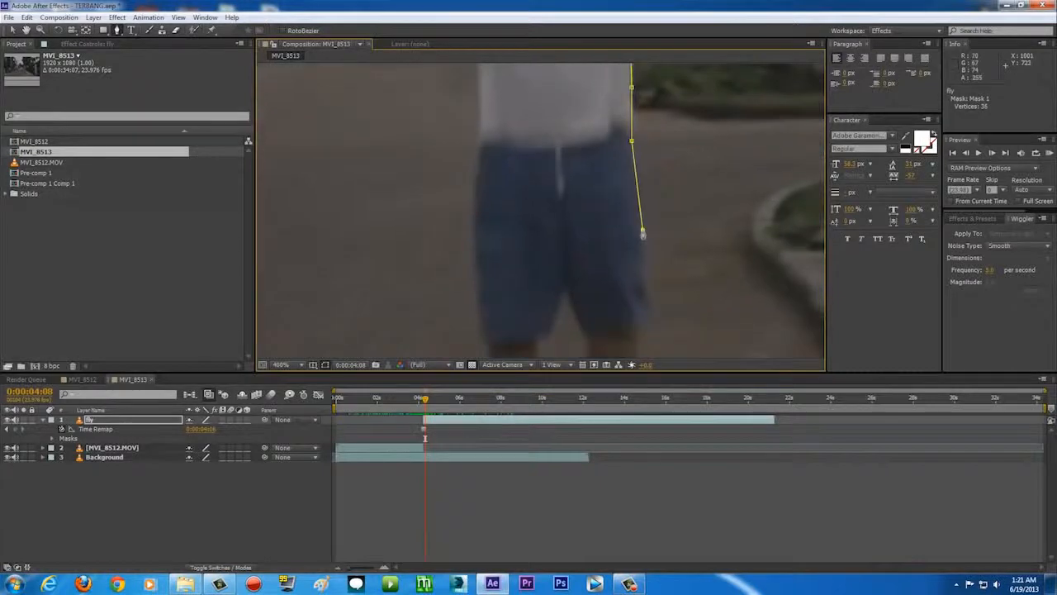
pyautogui.click(643, 233)
pyautogui.moveTo(647, 273); pyautogui.dragTo(642, 170)
pyautogui.click(642, 206)
pyautogui.click(631, 225)
# Continue the mask down the outer edge of the image-right leg and around the outside of the shoe.
pyautogui.moveTo(631, 259); pyautogui.dragTo(629, 204)
pyautogui.click(624, 236)
pyautogui.click(628, 269)
pyautogui.moveTo(640, 296); pyautogui.dragTo(626, 310)
# Trace the mask up the inner edge of the image-right leg to the crotch of the shorts.
pyautogui.click(592, 290)
pyautogui.click(594, 252)
pyautogui.click(599, 223)
pyautogui.click(584, 171)
pyautogui.click(581, 146)
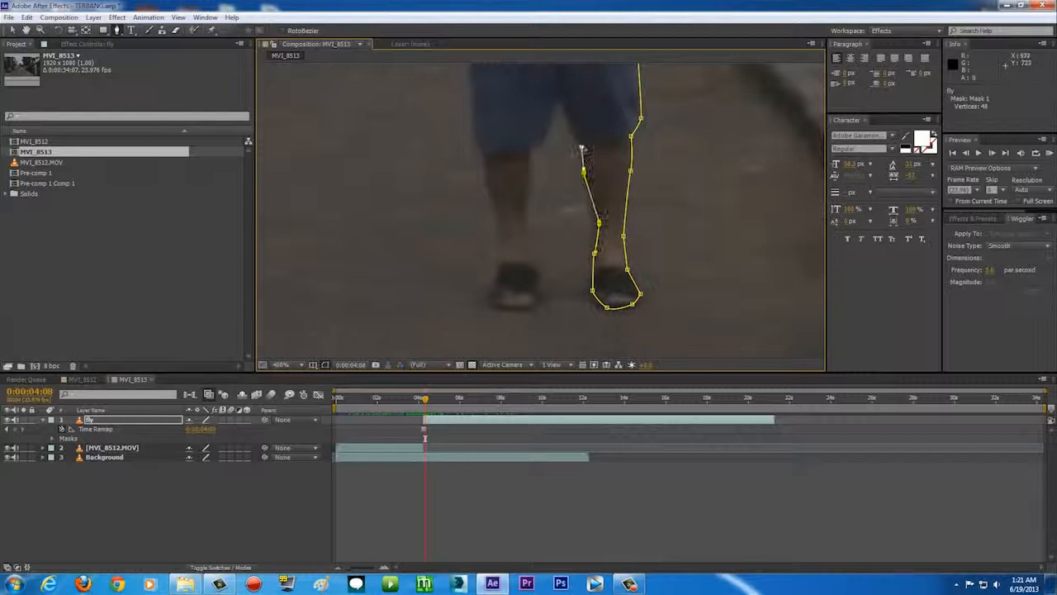
pyautogui.click(558, 95)
# Trace the mask along the other shorts leg's hem, down the inner edge of the image-left leg and around its shoe.
pyautogui.click(545, 140)
pyautogui.click(528, 145)
pyautogui.click(534, 176)
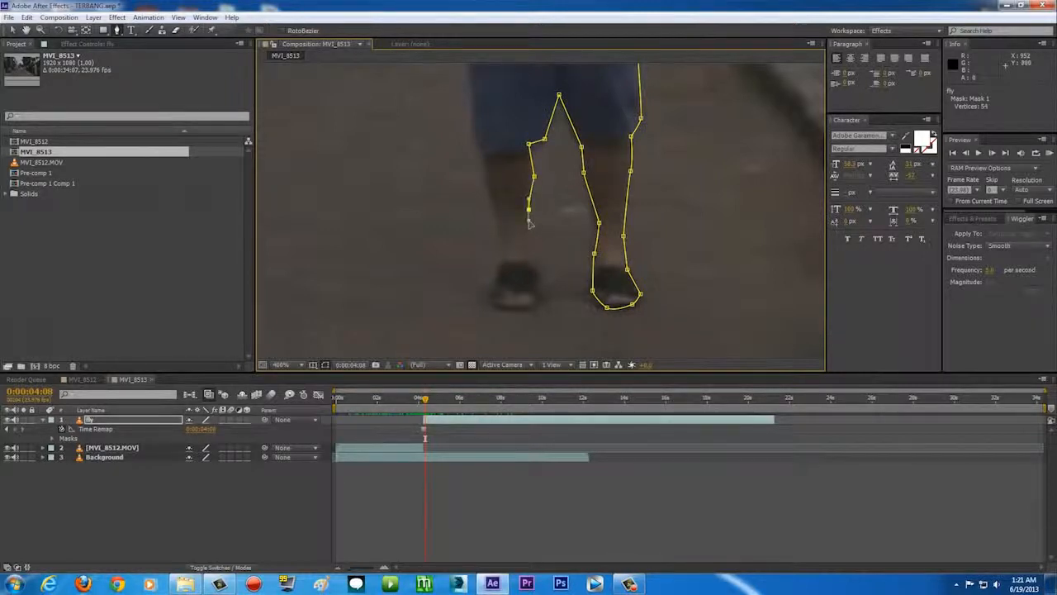
pyautogui.click(538, 259)
pyautogui.click(539, 288)
pyautogui.click(504, 311)
# Continue the mask up the outer edge of the image-left leg to the shorts' hem.
pyautogui.click(500, 257)
pyautogui.click(496, 217)
pyautogui.click(483, 155)
pyautogui.click(473, 134)
pyautogui.moveTo(483, 112); pyautogui.dragTo(532, 288)
# Trace the mask up the image-left side of the shorts and shirt and close it at its starting point.
pyautogui.click(497, 203)
pyautogui.click(502, 147)
pyautogui.click(508, 129)
pyautogui.moveTo(523, 127); pyautogui.dragTo(550, 245)
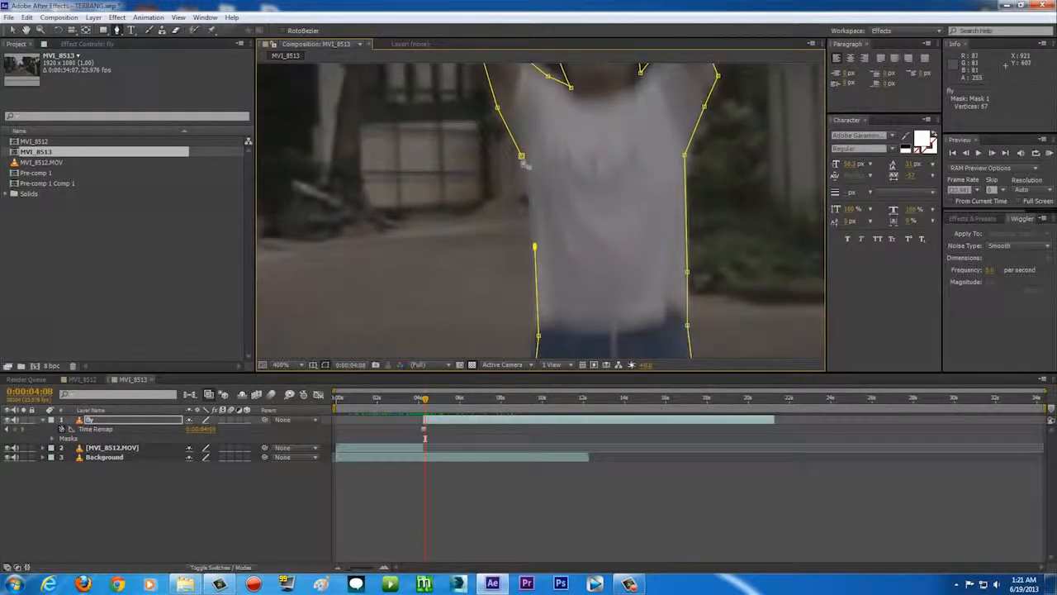
pyautogui.click(521, 156)
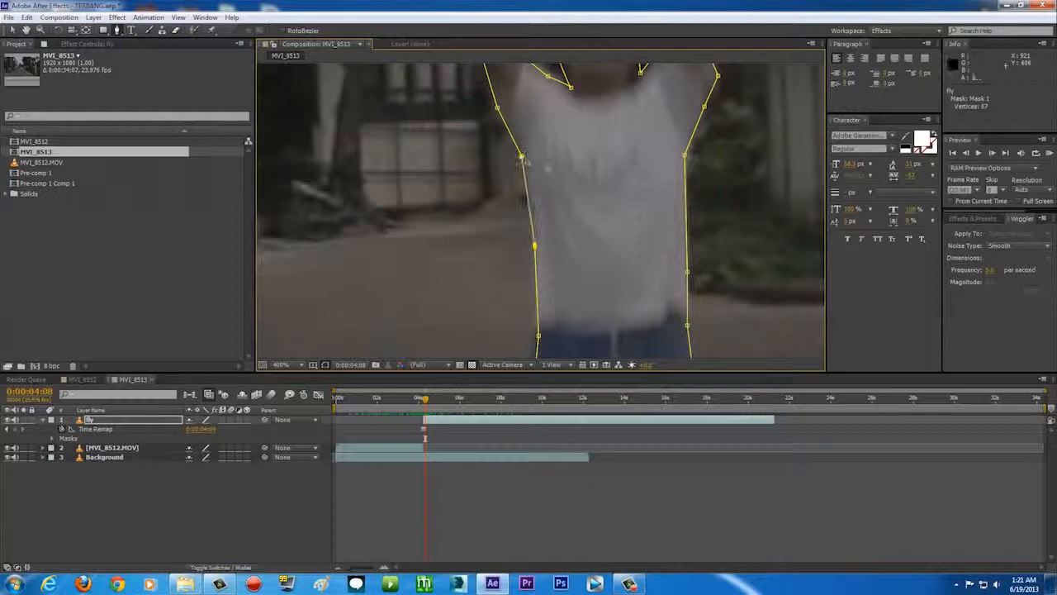
# Inspect the closed mask outline around the man's arms, head, torso and legs.
pyautogui.scroll(-2, 547, 169)
pyautogui.moveTo(554, 302); pyautogui.dragTo(491, 241)
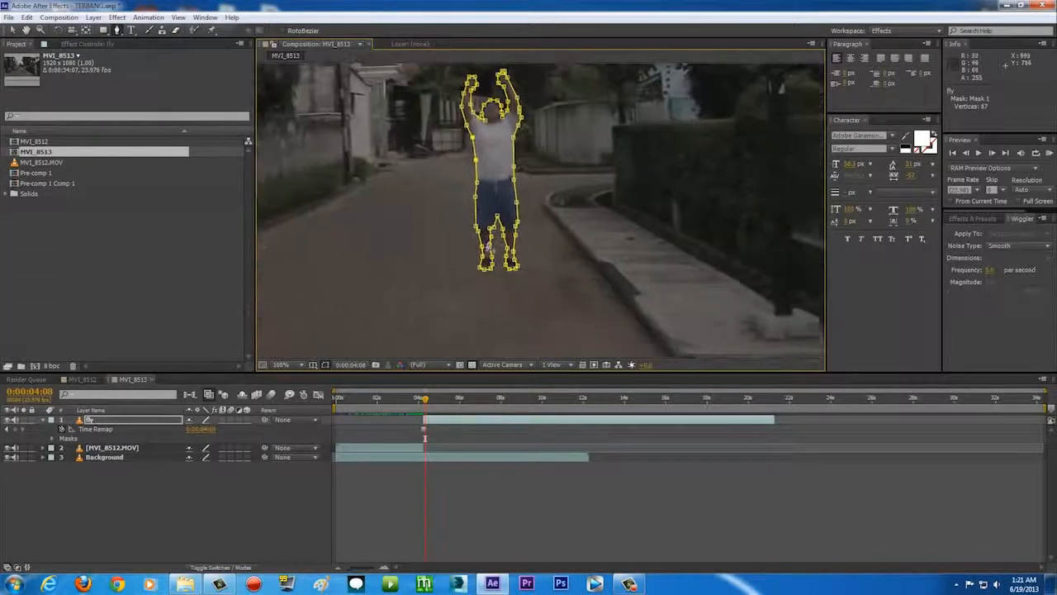
pyautogui.moveTo(556, 177); pyautogui.dragTo(587, 223)
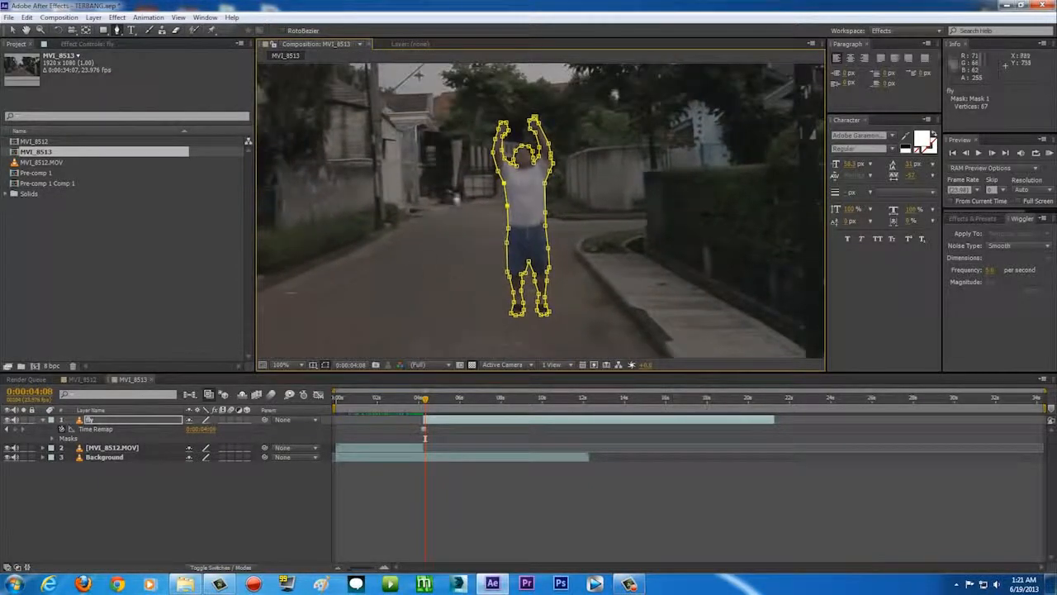
pyautogui.scroll(-2, 406, 263)
pyautogui.scroll(2, 408, 254)
pyautogui.scroll(1, 545, 252)
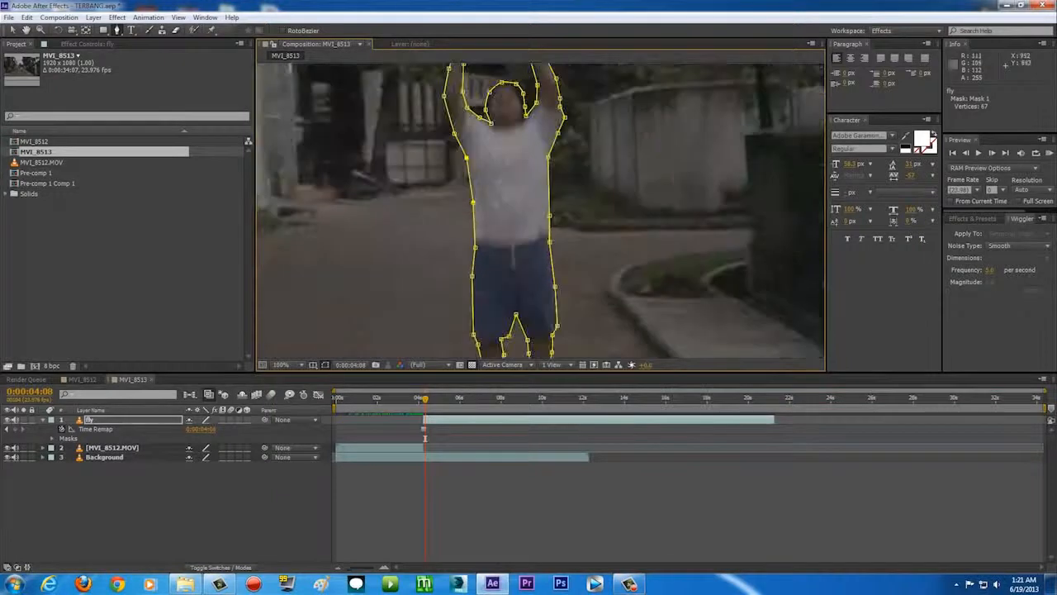
pyautogui.scroll(1, 500, 215)
pyautogui.moveTo(444, 119); pyautogui.dragTo(457, 300)
pyautogui.scroll(1, 512, 199)
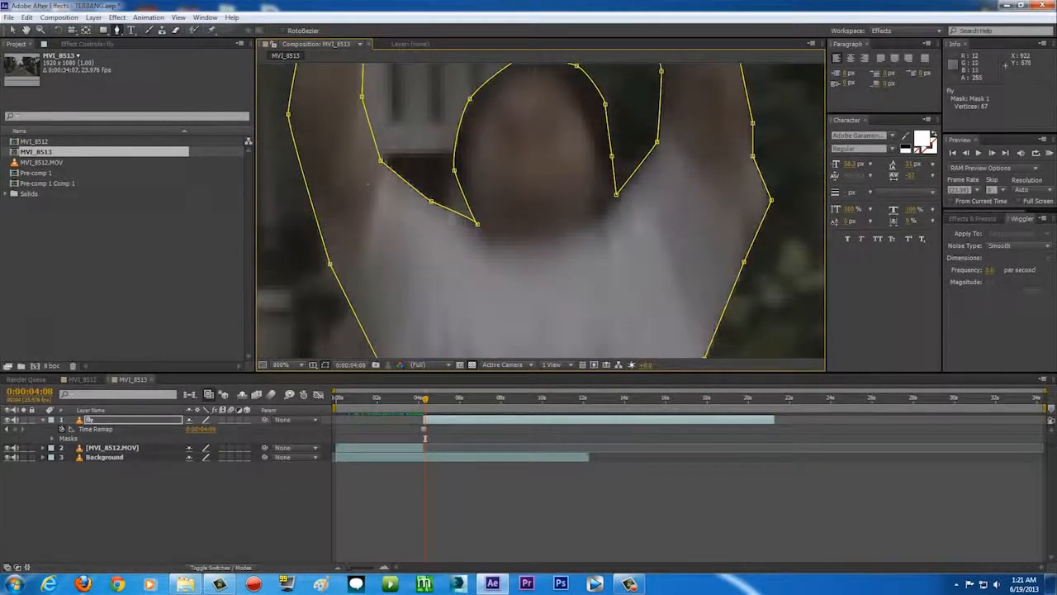
pyautogui.scroll(-2, 520, 186)
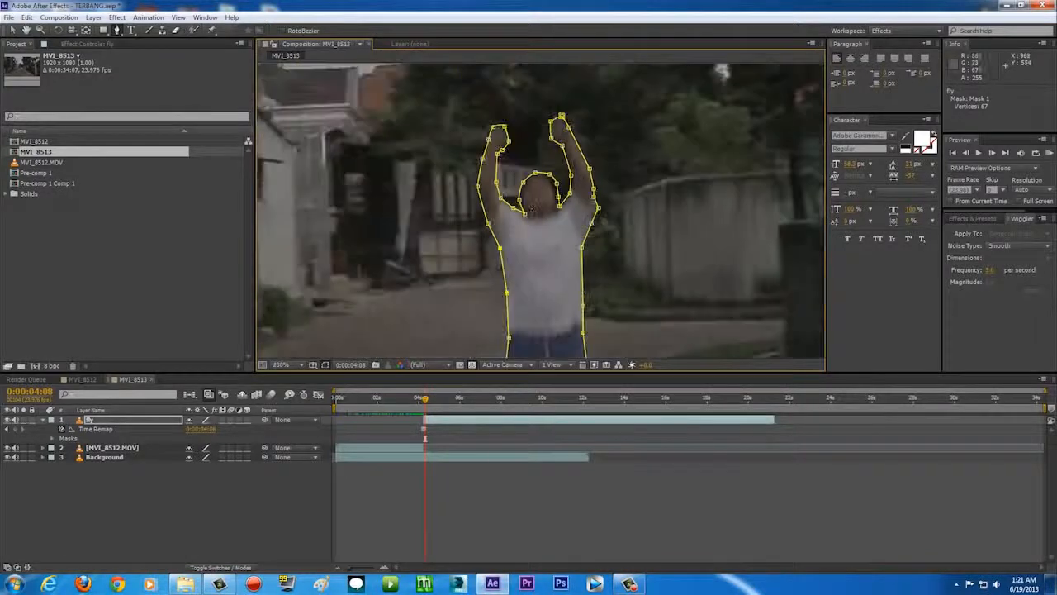
pyautogui.scroll(-1, 532, 209)
pyautogui.scroll(1, 531, 209)
pyautogui.moveTo(532, 209); pyautogui.dragTo(552, 123)
pyautogui.moveTo(557, 337); pyautogui.dragTo(562, 284)
pyautogui.scroll(-2, 575, 268)
pyautogui.scroll(1, 461, 222)
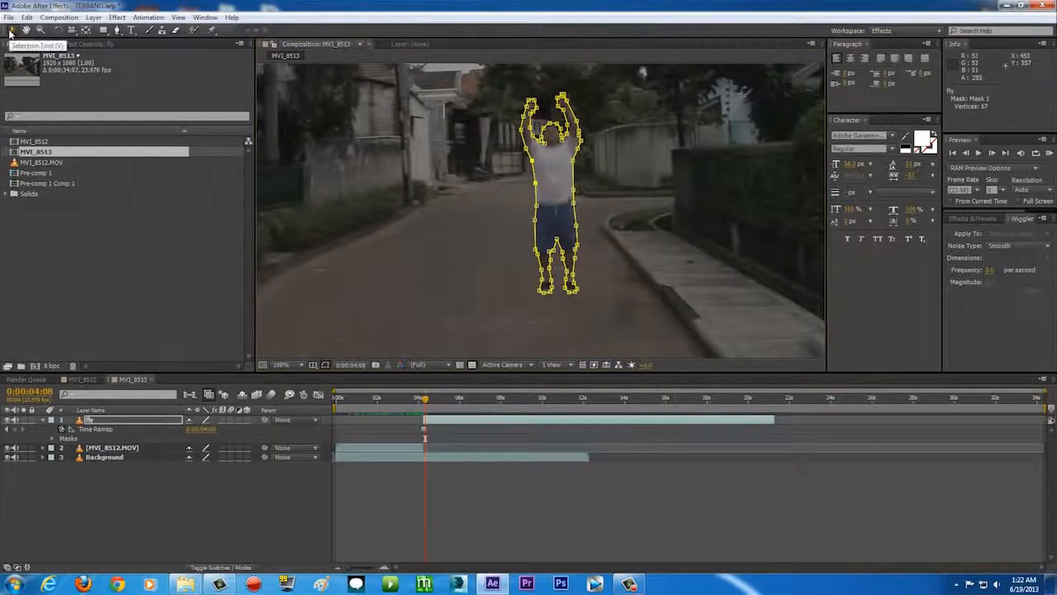
pyautogui.scroll(-1, 273, 224)
pyautogui.moveTo(478, 226); pyautogui.dragTo(548, 242)
pyautogui.hotkey('ctrl', 't')
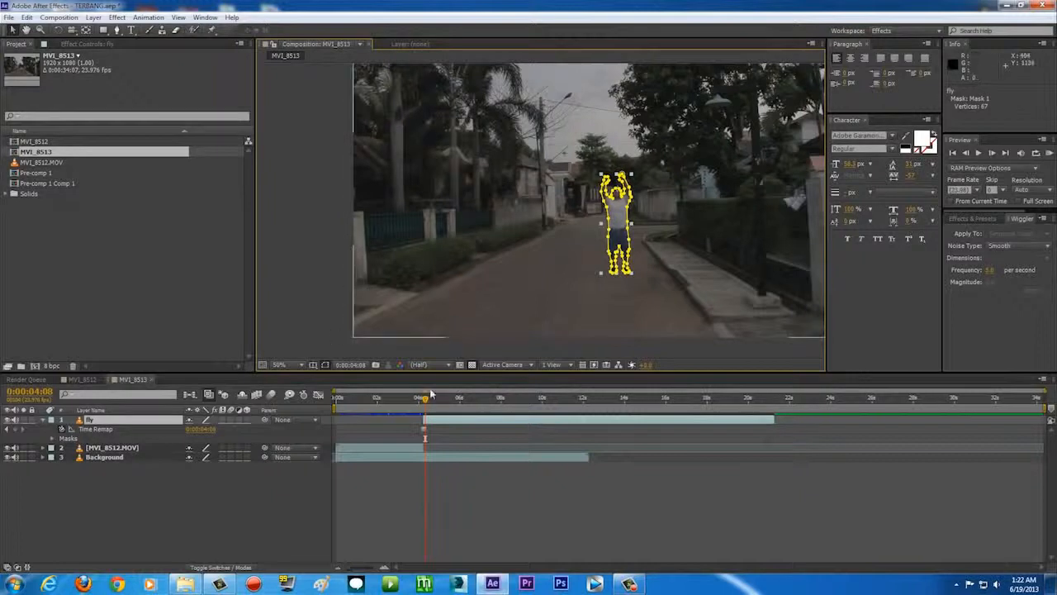
# Check the masked man beyond the end of the Background layer, return to 0:00:04:05 and select the fly layer.
pyautogui.click(415, 458)
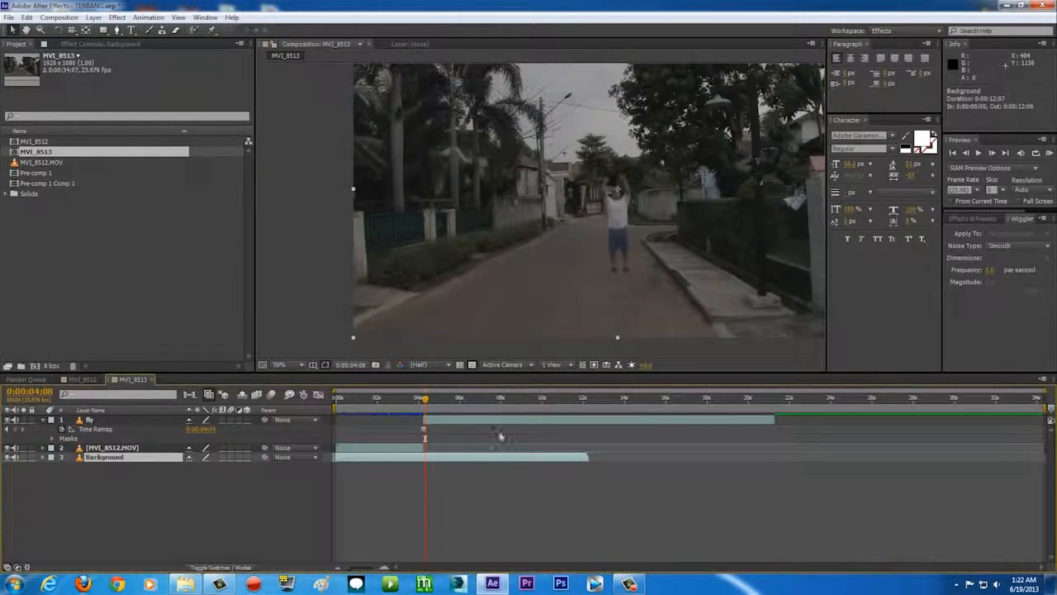
pyautogui.moveTo(538, 401); pyautogui.dragTo(610, 402)
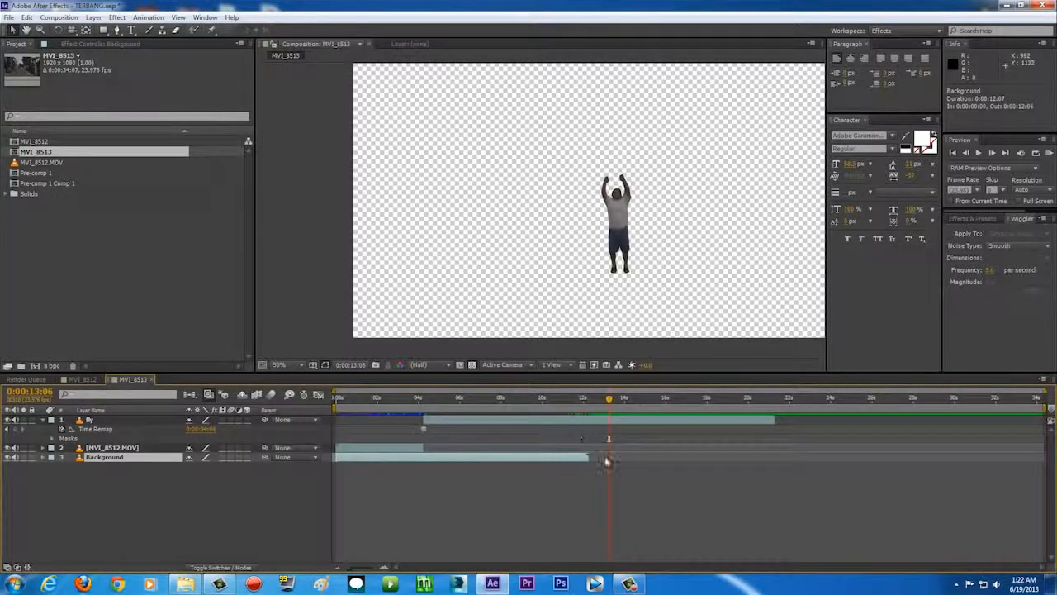
pyautogui.moveTo(551, 404); pyautogui.dragTo(416, 422)
pyautogui.click(436, 438)
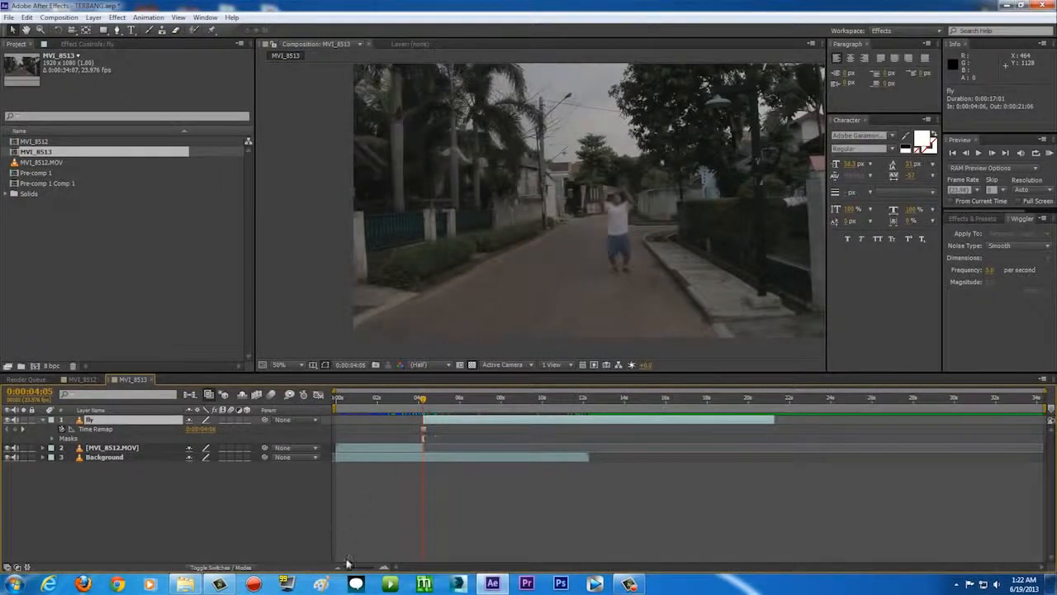
# Start animating the fly layer's Position with a keyframe at 0:00:04:06, where its footage begins.
pyautogui.moveTo(350, 569); pyautogui.dragTo(367, 569)
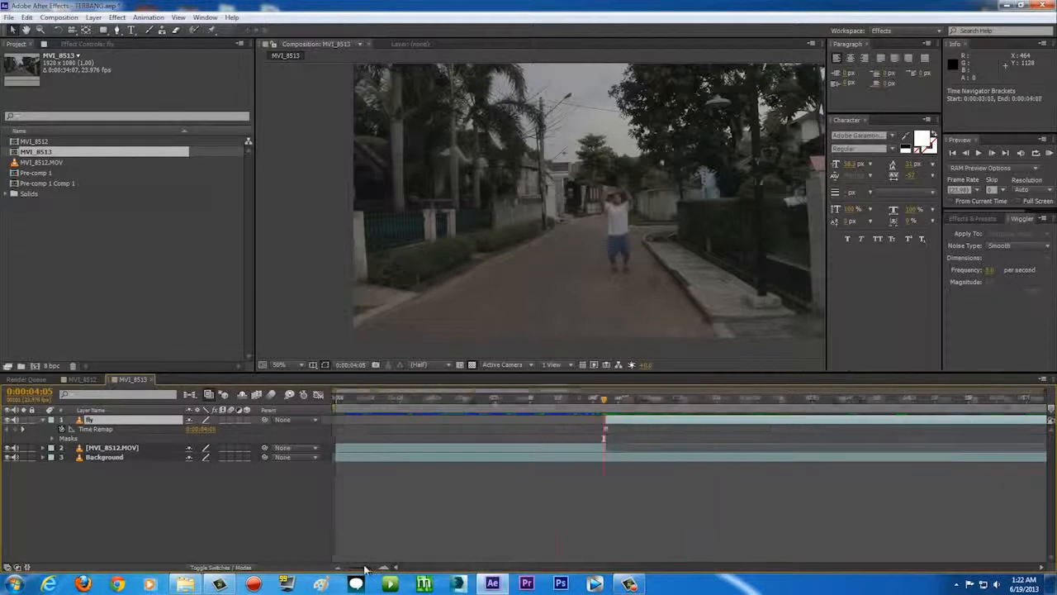
pyautogui.click(458, 448)
pyautogui.click(585, 419)
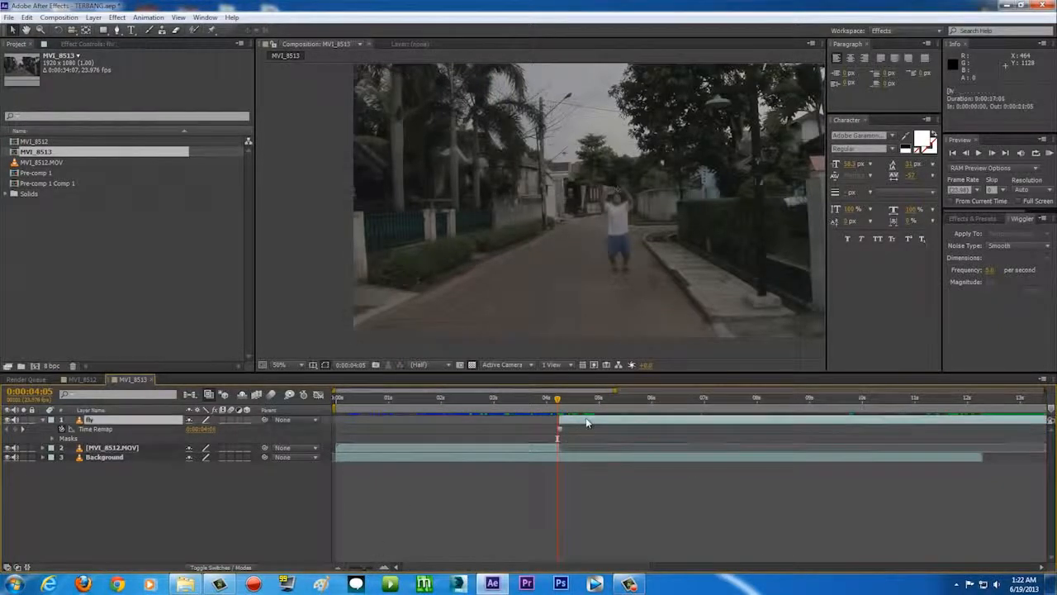
pyautogui.click(511, 449)
pyautogui.click(581, 421)
pyautogui.click(563, 403)
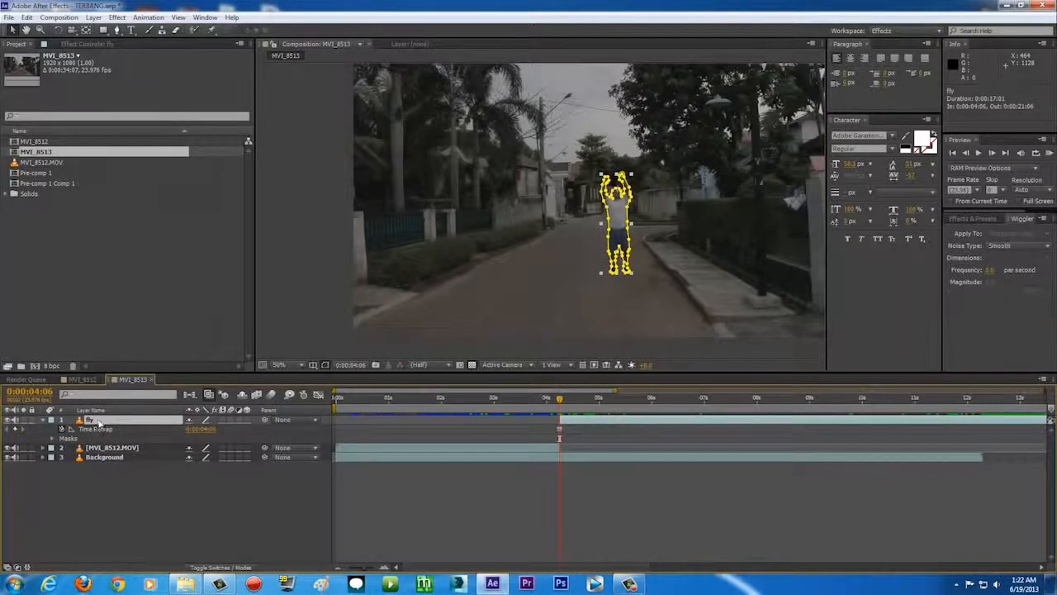
pyautogui.click(43, 420)
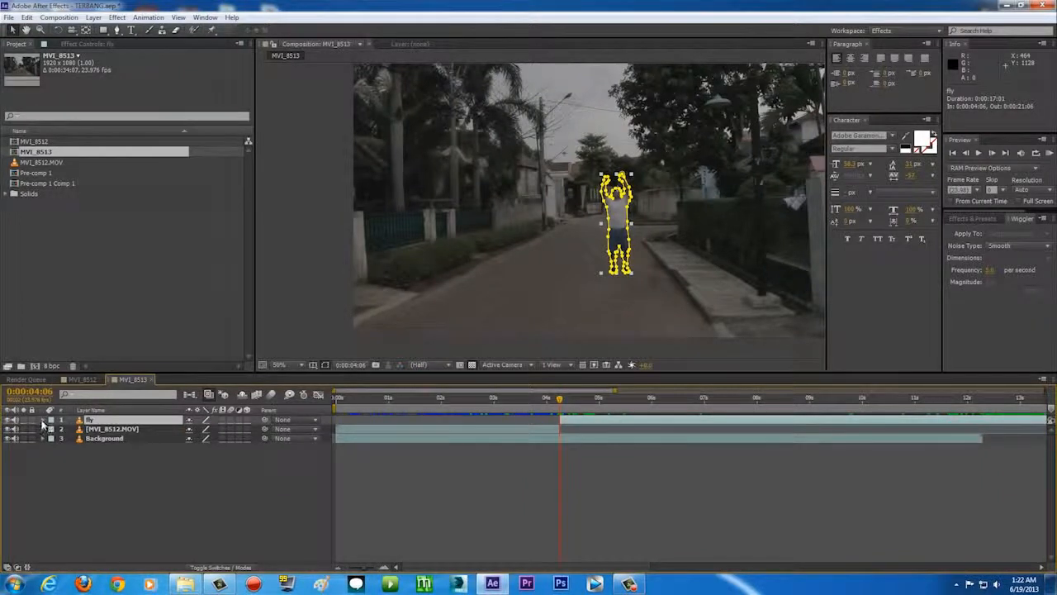
pyautogui.click(43, 421)
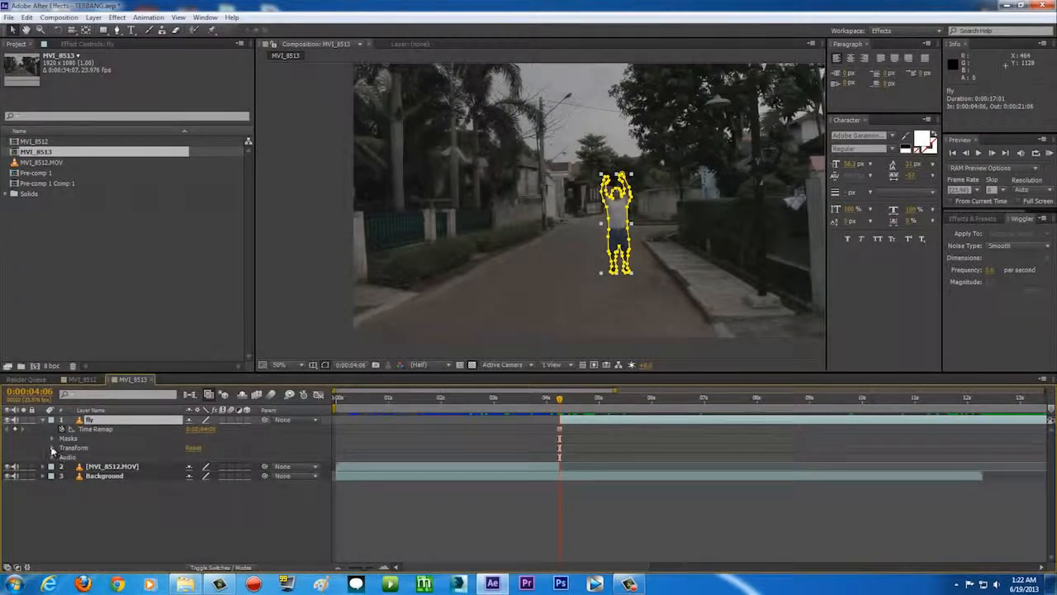
pyautogui.click(52, 447)
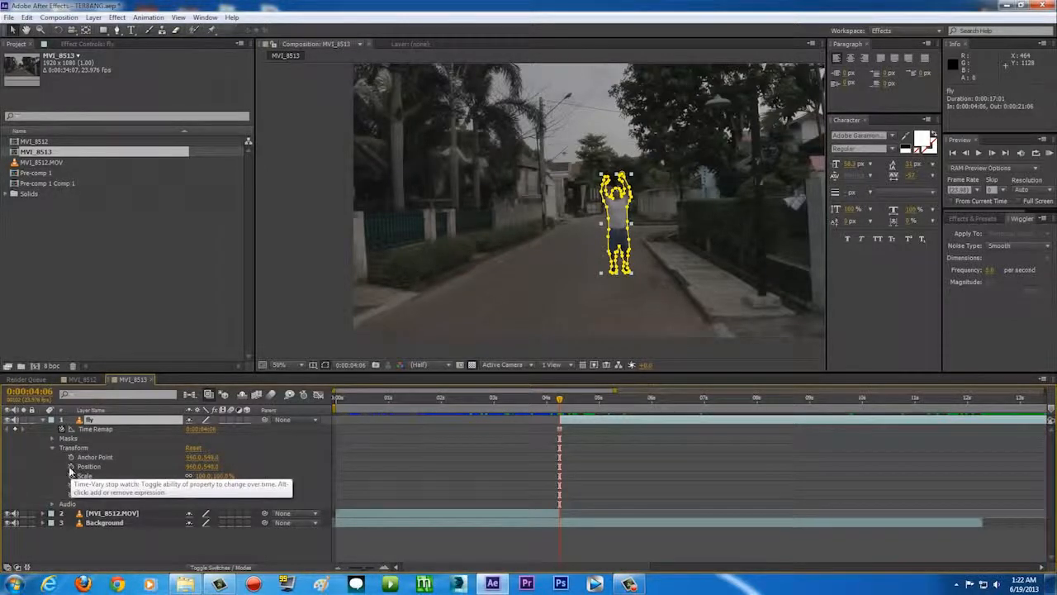
pyautogui.click(71, 466)
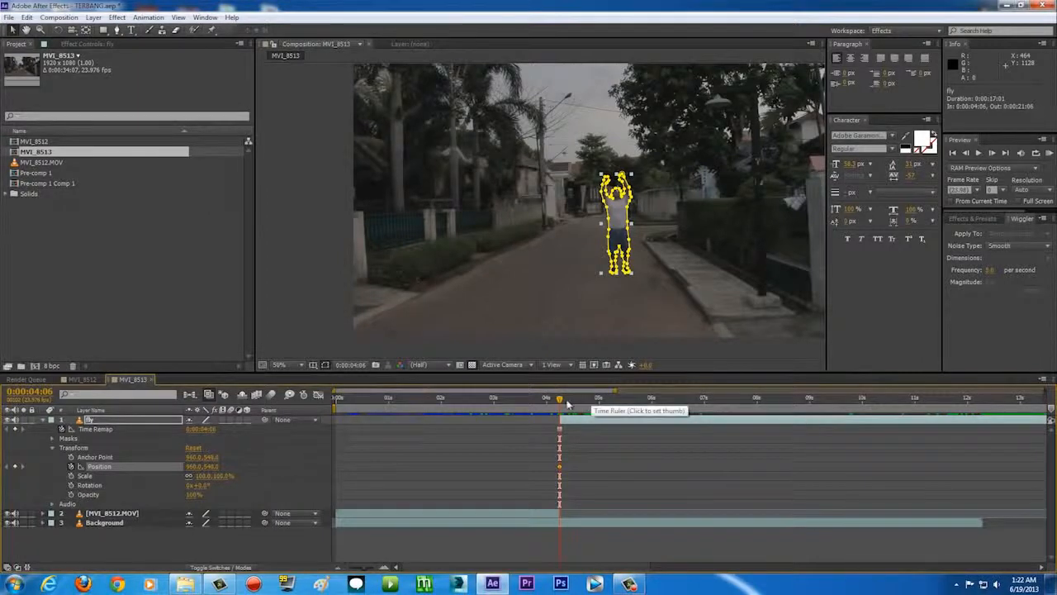
# At 0:00:04:15, move the fly layer straight up out of the frame to a position of about 956, -416.
pyautogui.click(992, 152)
pyautogui.click(992, 152)
pyautogui.click(992, 152)
pyautogui.click(991, 152)
pyautogui.click(991, 152)
pyautogui.click(992, 152)
pyautogui.click(993, 154)
pyautogui.click(993, 154)
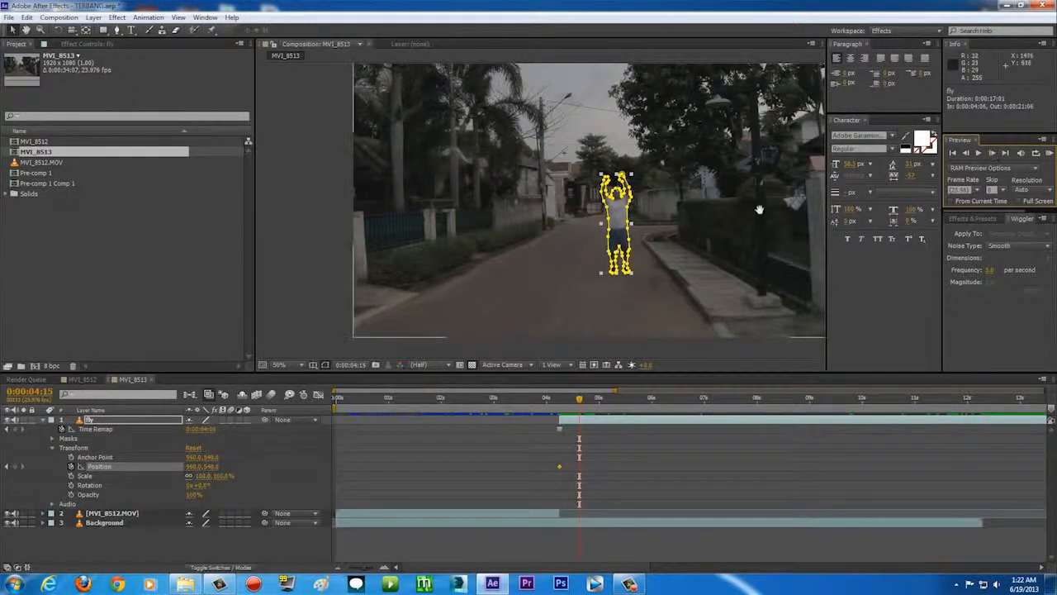
pyautogui.moveTo(760, 212); pyautogui.dragTo(647, 260)
pyautogui.moveTo(504, 267); pyautogui.dragTo(501, 4)
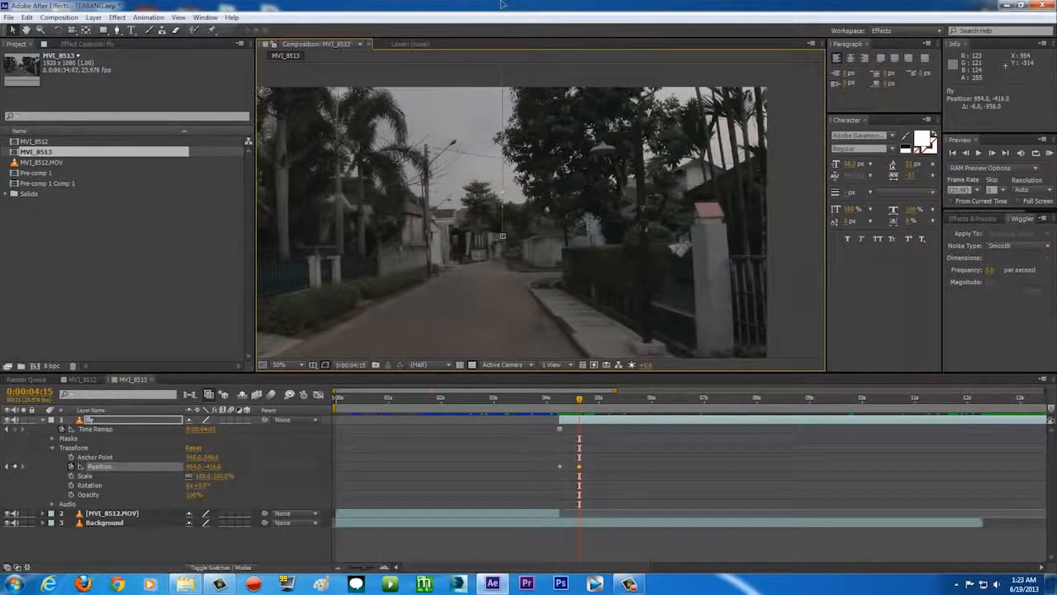
pyautogui.moveTo(503, 5); pyautogui.dragTo(504, 5)
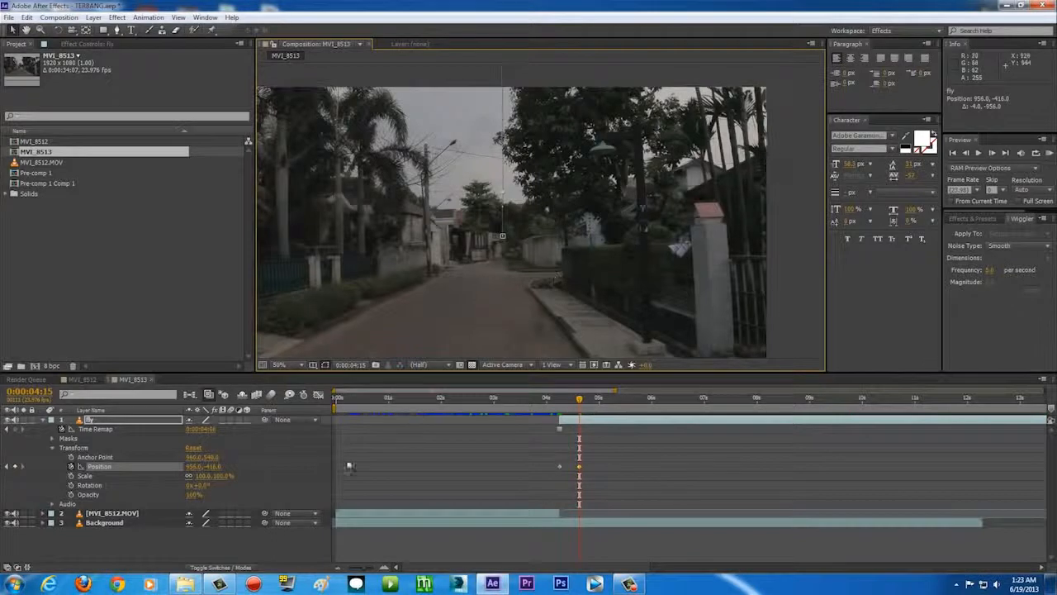
pyautogui.click(213, 466)
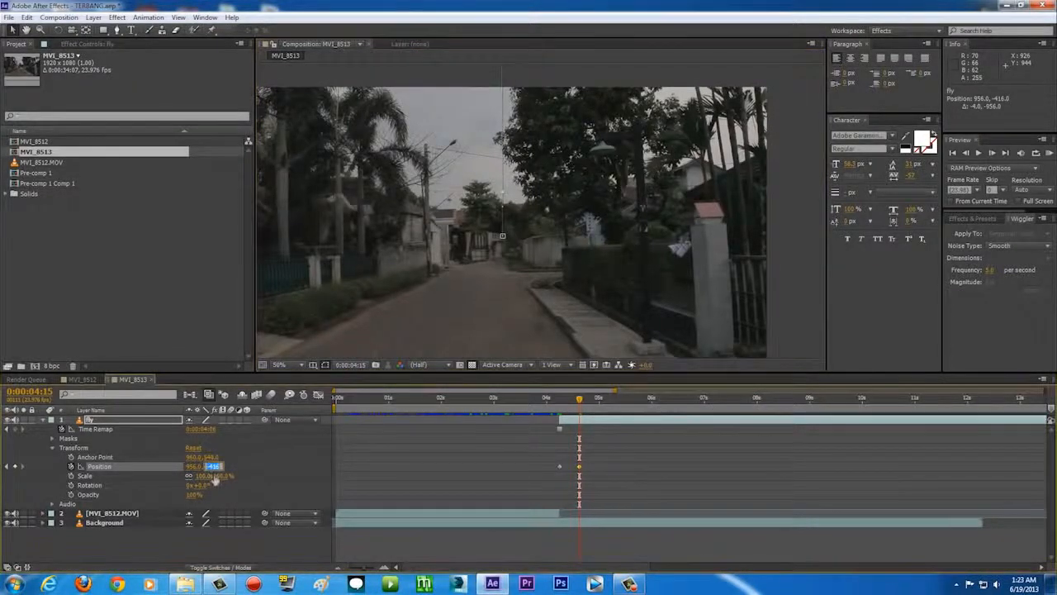
# Fit the composition in the viewer at up to 100% and play a RAM preview of the man's take-off.
pyautogui.moveTo(573, 400); pyautogui.dragTo(566, 400)
pyautogui.click(775, 283)
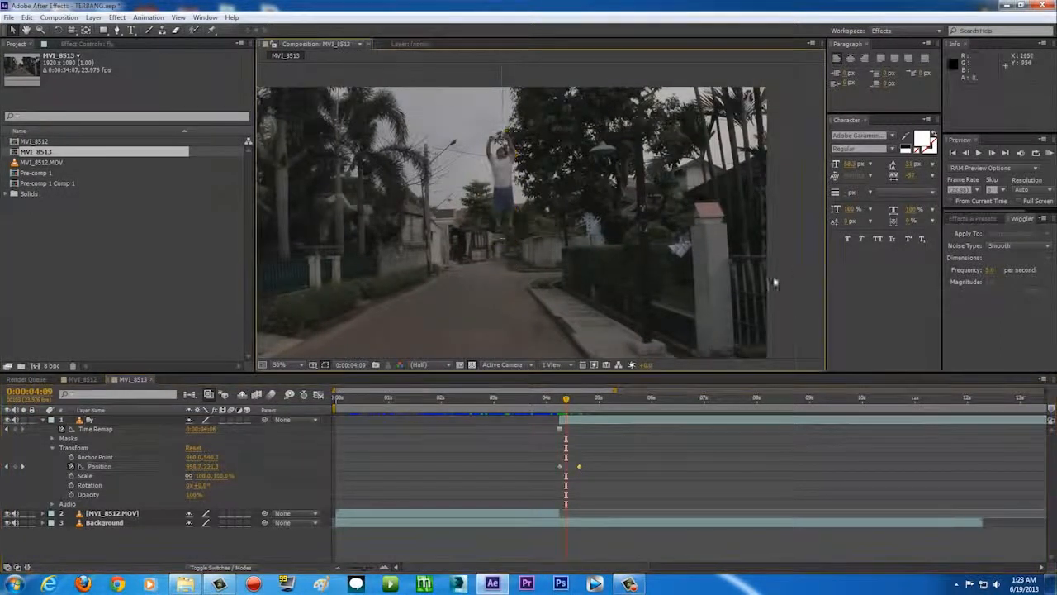
pyautogui.click(303, 365)
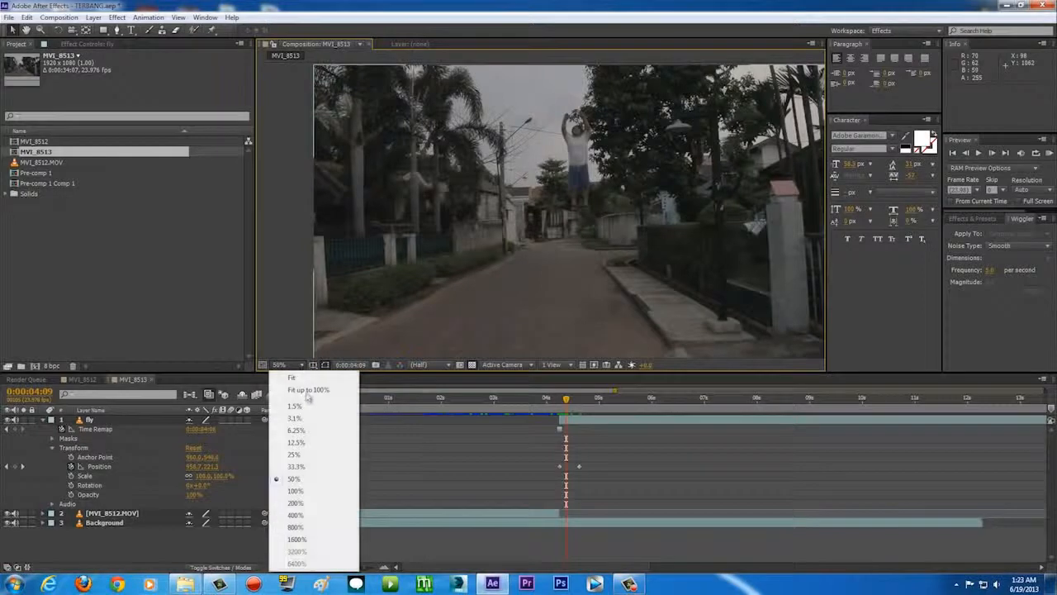
pyautogui.click(307, 390)
pyautogui.click(1050, 154)
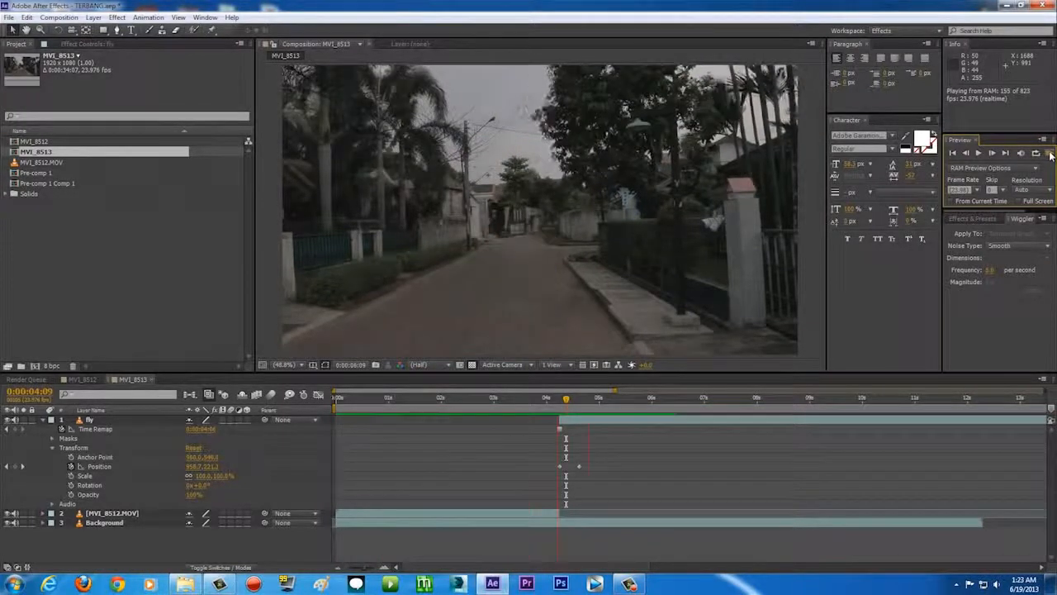
# Examine the rising man's sharpness on the frames around 0:00:04:08, with and without the mask outline displayed.
pyautogui.click(574, 412)
pyautogui.moveTo(561, 410); pyautogui.dragTo(558, 411)
pyautogui.moveTo(561, 411); pyautogui.dragTo(569, 403)
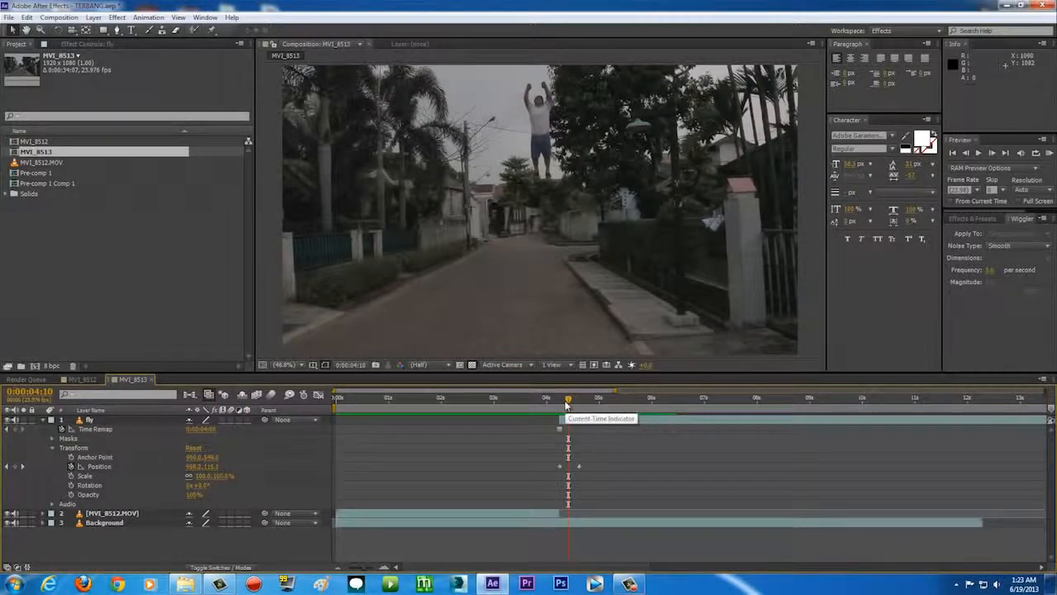
pyautogui.moveTo(566, 404); pyautogui.dragTo(564, 404)
pyautogui.click(577, 422)
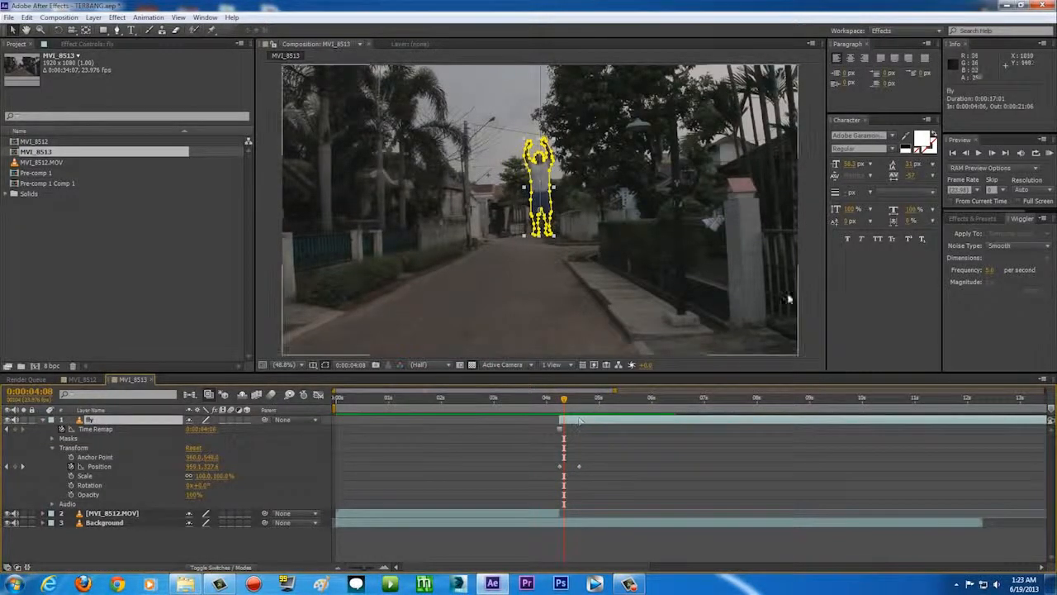
pyautogui.click(808, 280)
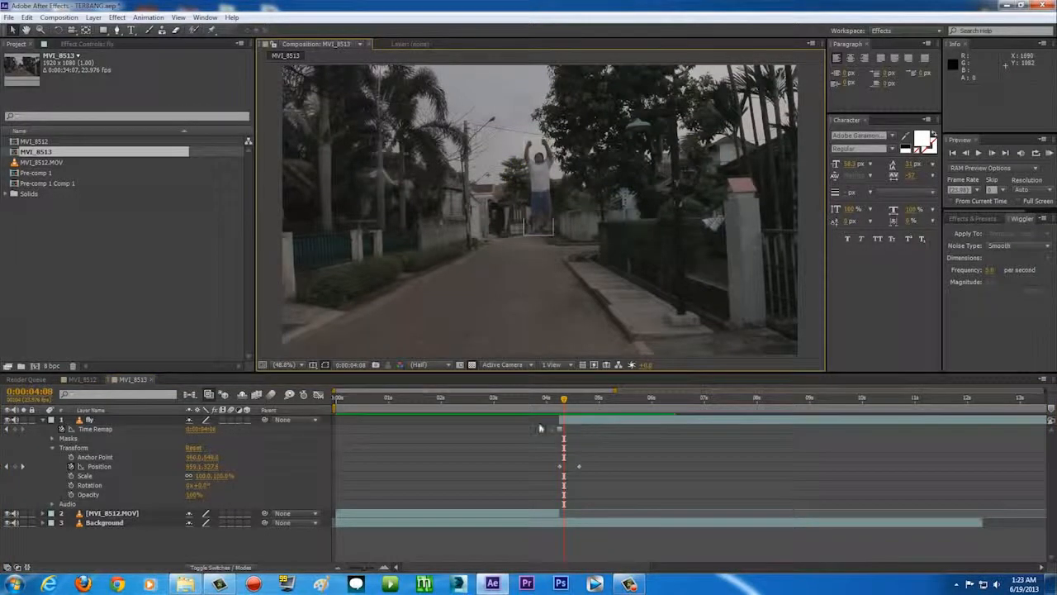
pyautogui.click(577, 423)
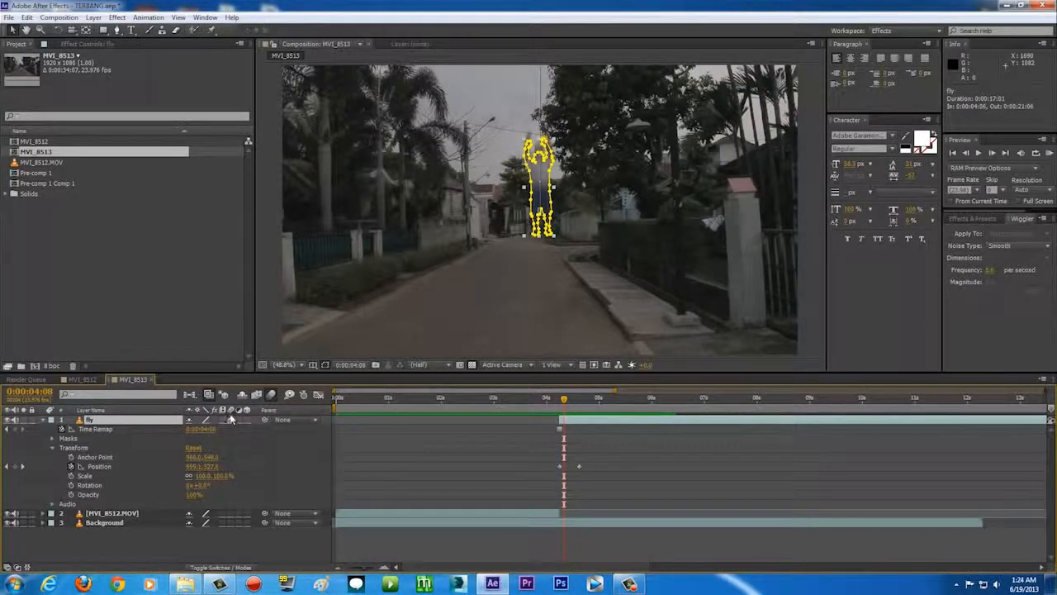
pyautogui.click(220, 567)
pyautogui.click(204, 425)
pyautogui.click(222, 419)
pyautogui.click(218, 422)
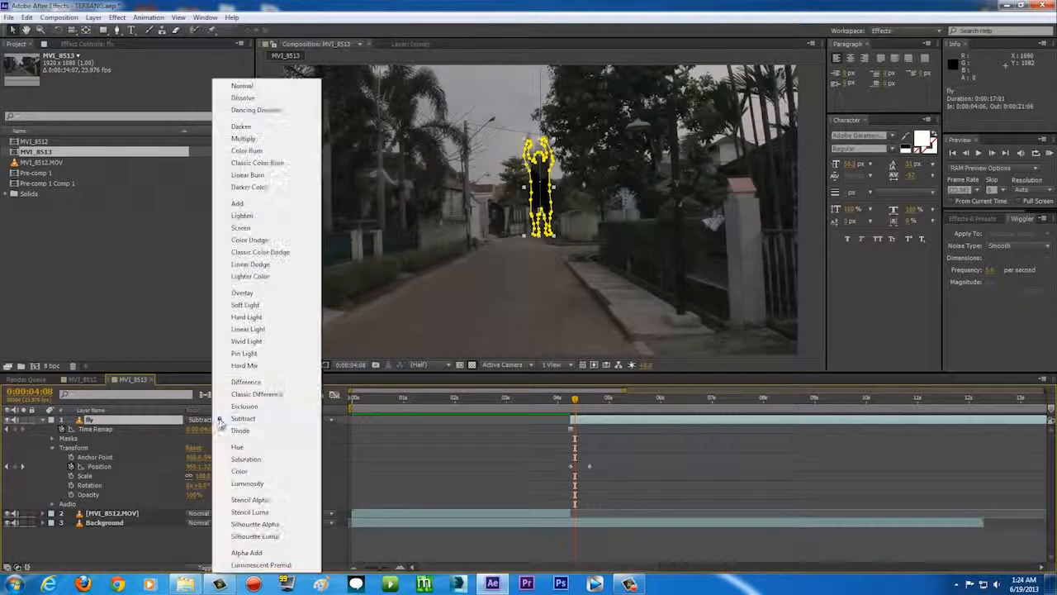
pyautogui.click(244, 86)
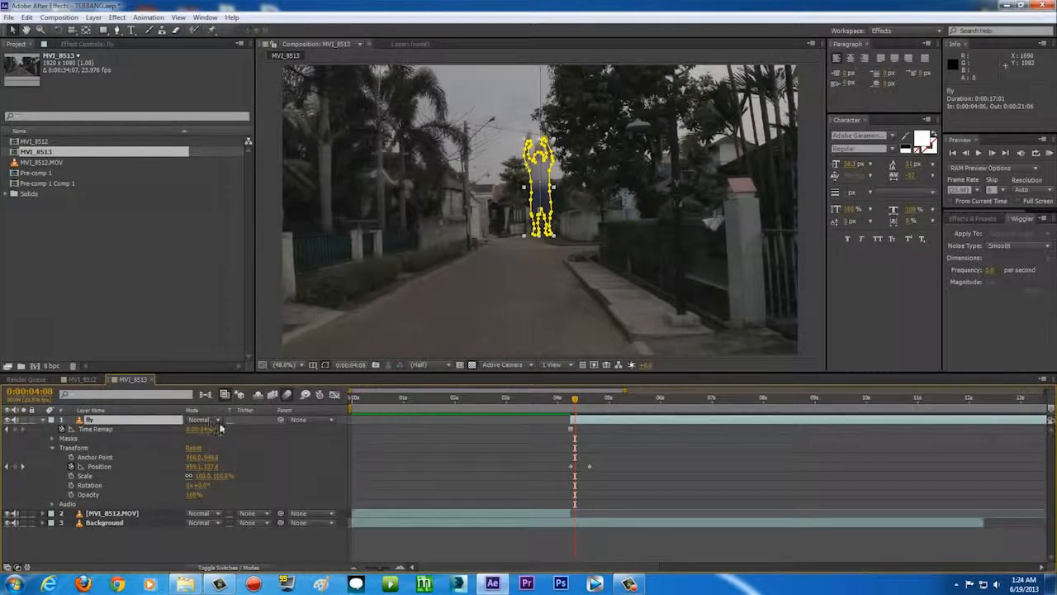
pyautogui.click(224, 568)
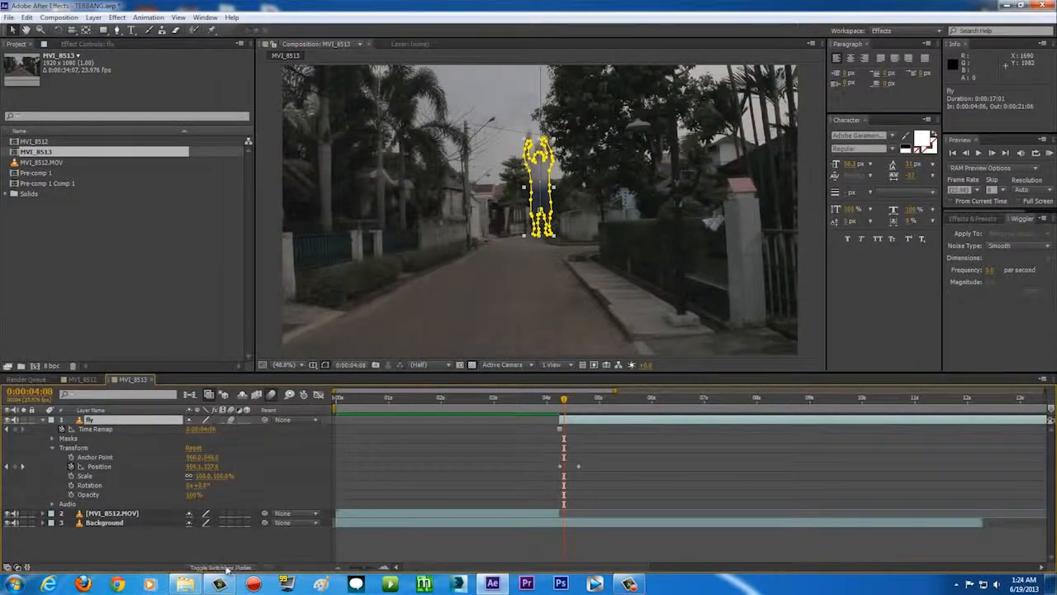
# Compare the rising man with and without motion blur, leaving motion blur enabled on the fly layer.
pyautogui.click(231, 419)
pyautogui.click(232, 419)
pyautogui.click(231, 419)
pyautogui.click(299, 243)
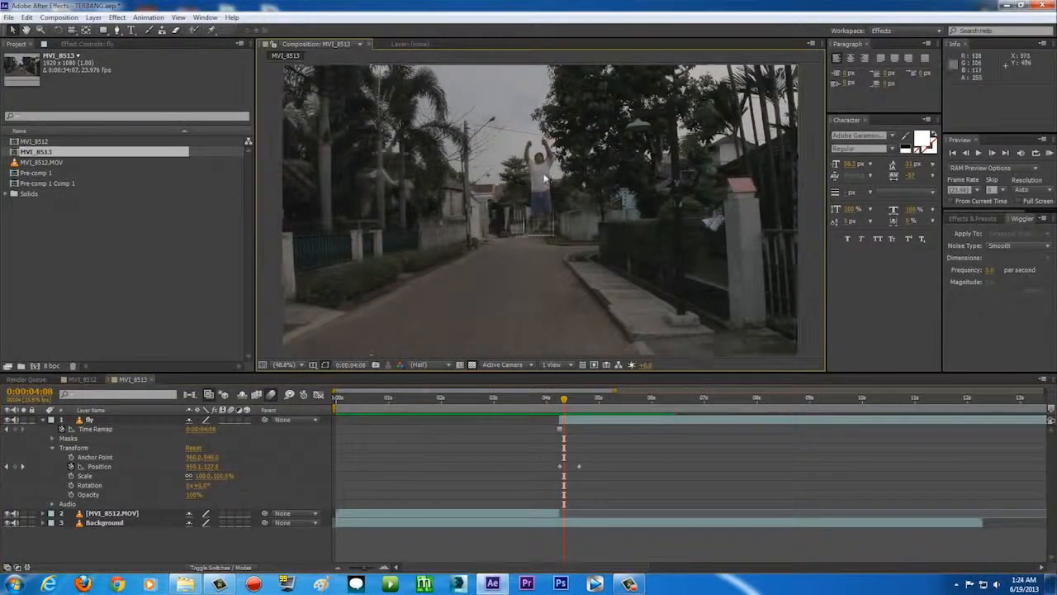
pyautogui.click(231, 419)
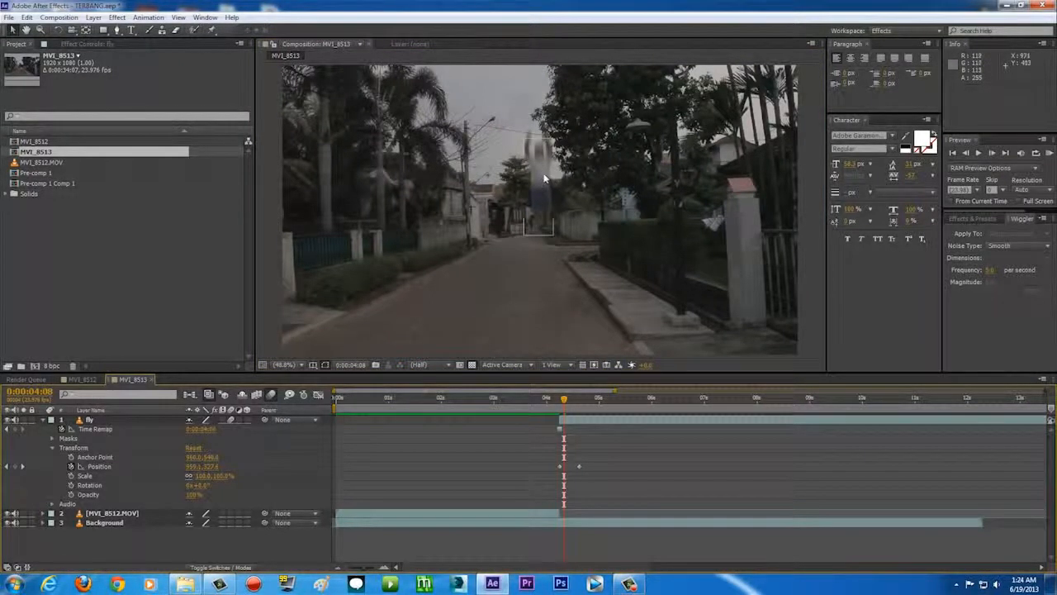
# Play a RAM preview of the motion-blurred take-off and return to the frame at 0:00:04:06.
pyautogui.click(1048, 154)
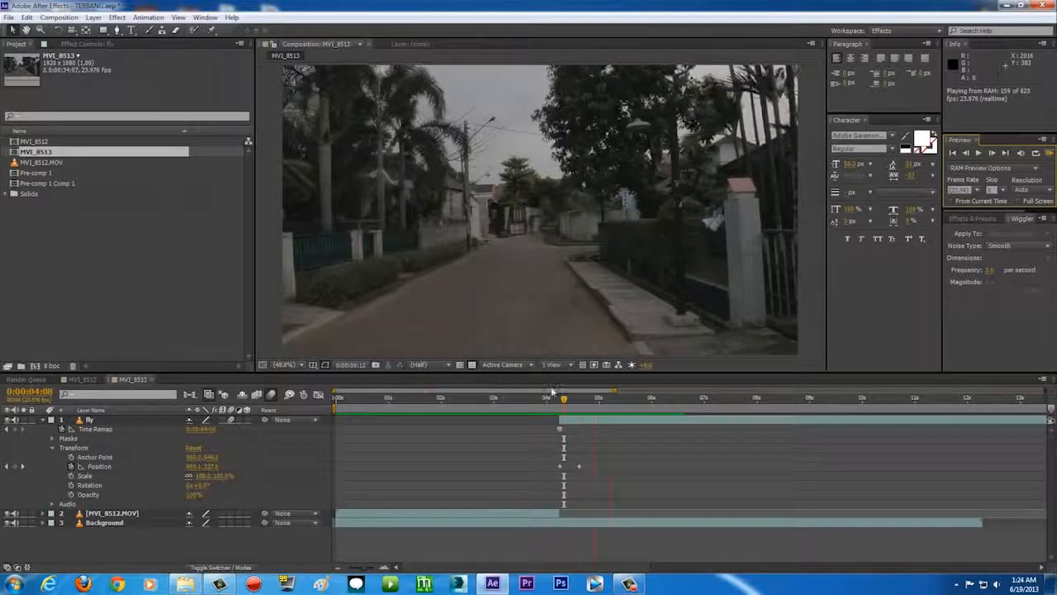
pyautogui.press('space')
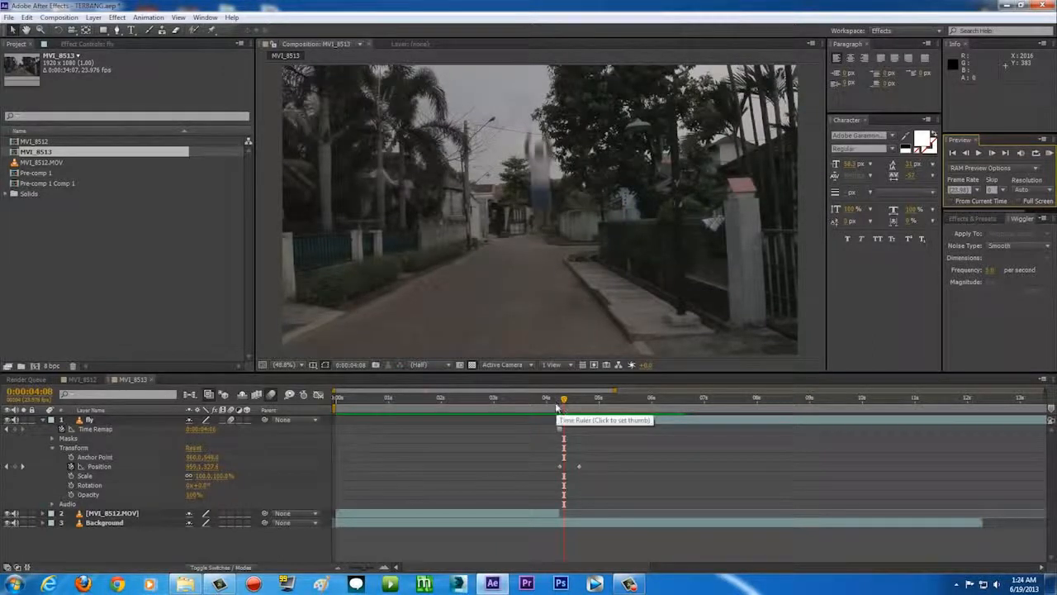
pyautogui.moveTo(555, 403); pyautogui.dragTo(559, 402)
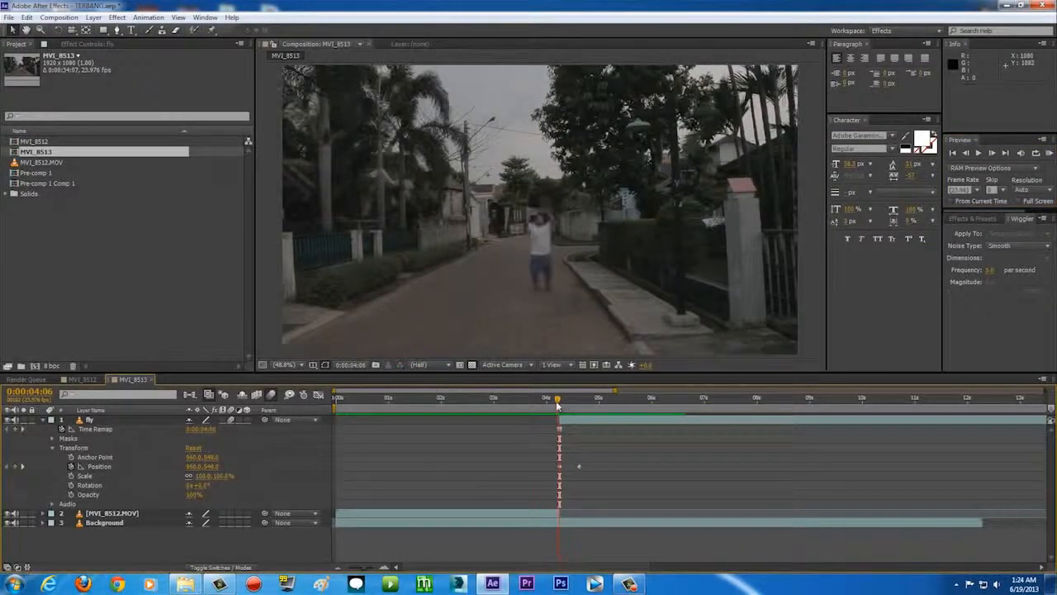
# On the MVI_8512.MOV layer at 0:00:02:16, draw a loose closed Pen mask with nine vertices around the standing man.
pyautogui.moveTo(558, 405); pyautogui.dragTo(456, 402)
pyautogui.click(363, 515)
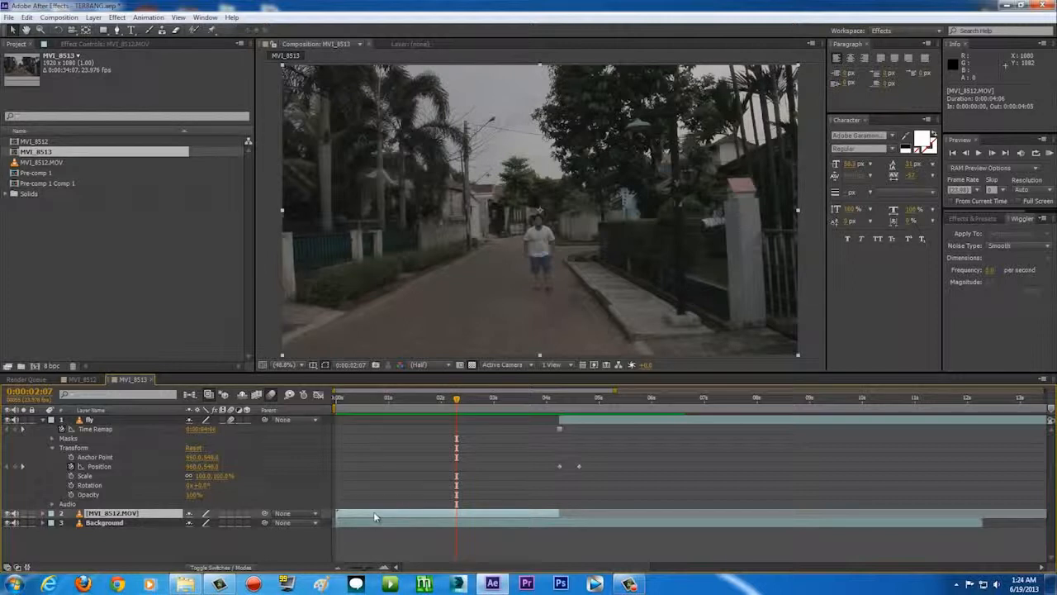
pyautogui.moveTo(456, 408)
pyautogui.mouseDown()
pyautogui.moveTo(379, 404)
pyautogui.moveTo(476, 404)
pyautogui.mouseUp()
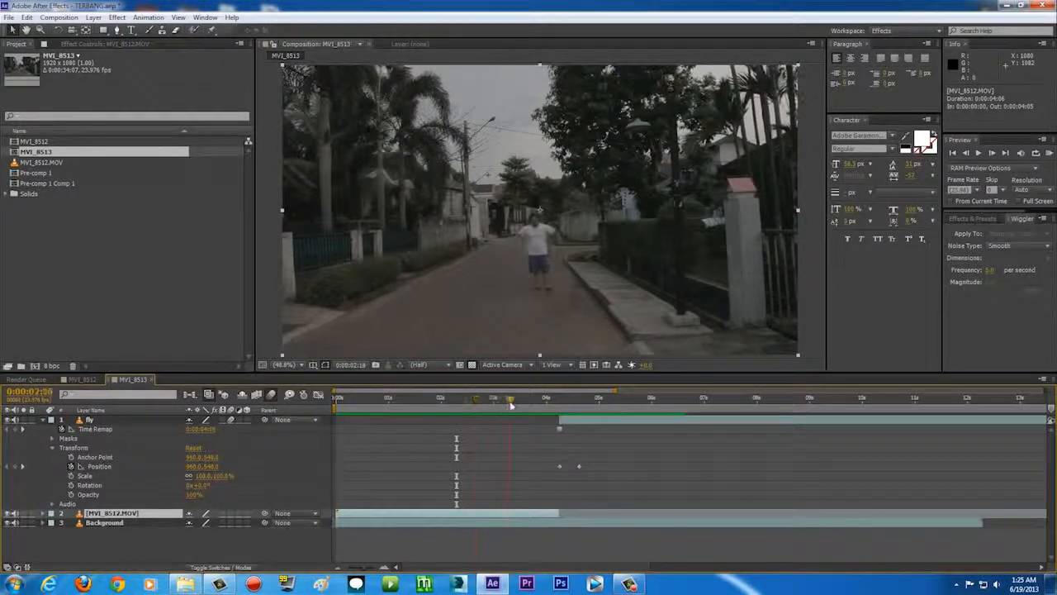
pyautogui.click(117, 31)
pyautogui.moveTo(514, 204); pyautogui.dragTo(509, 178)
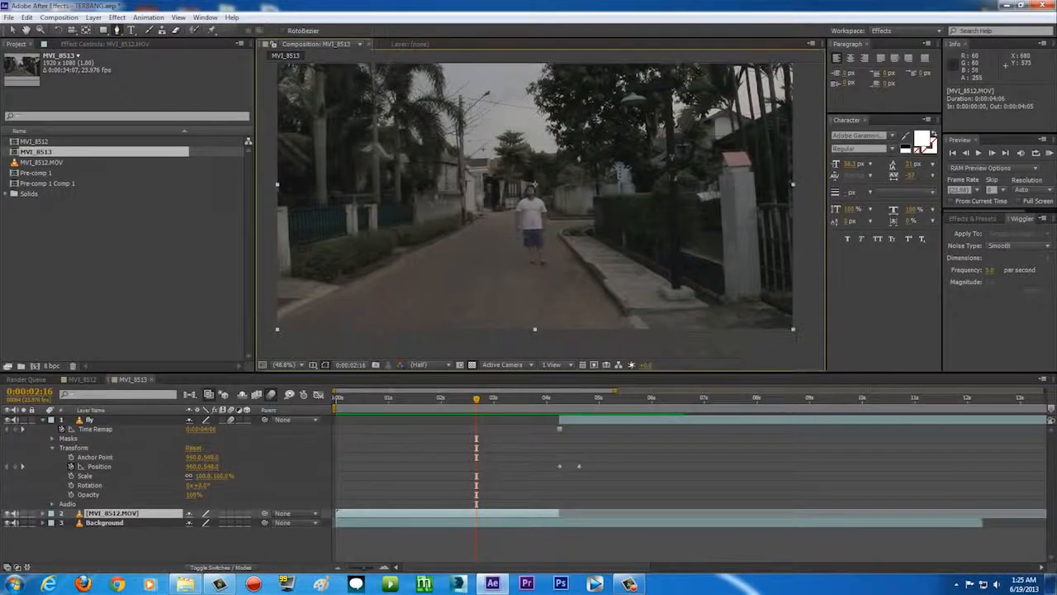
pyautogui.click(507, 166)
pyautogui.click(493, 199)
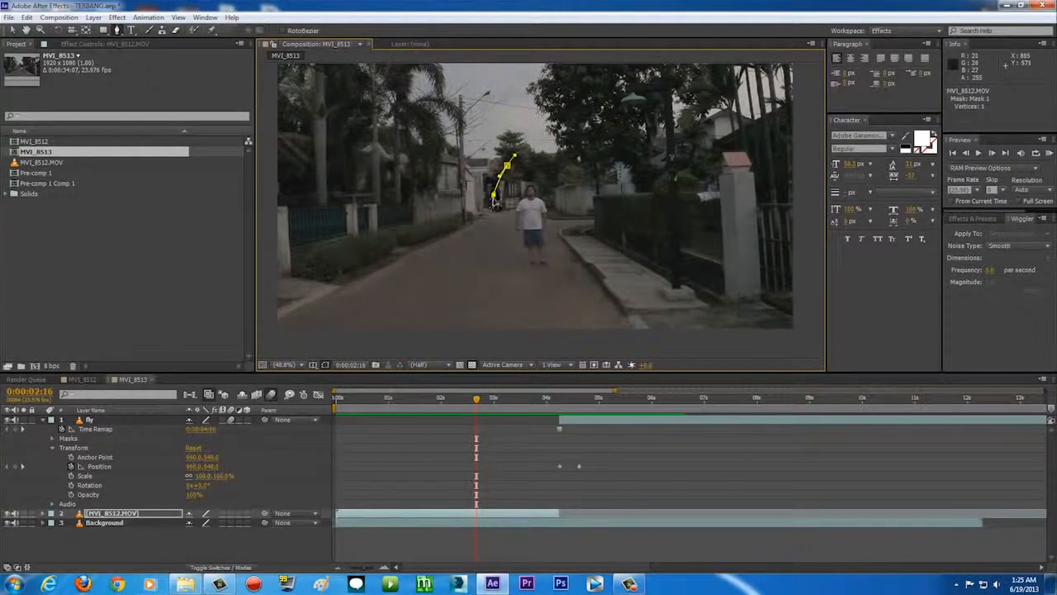
pyautogui.click(573, 263)
pyautogui.click(570, 215)
pyautogui.click(557, 175)
pyautogui.click(513, 156)
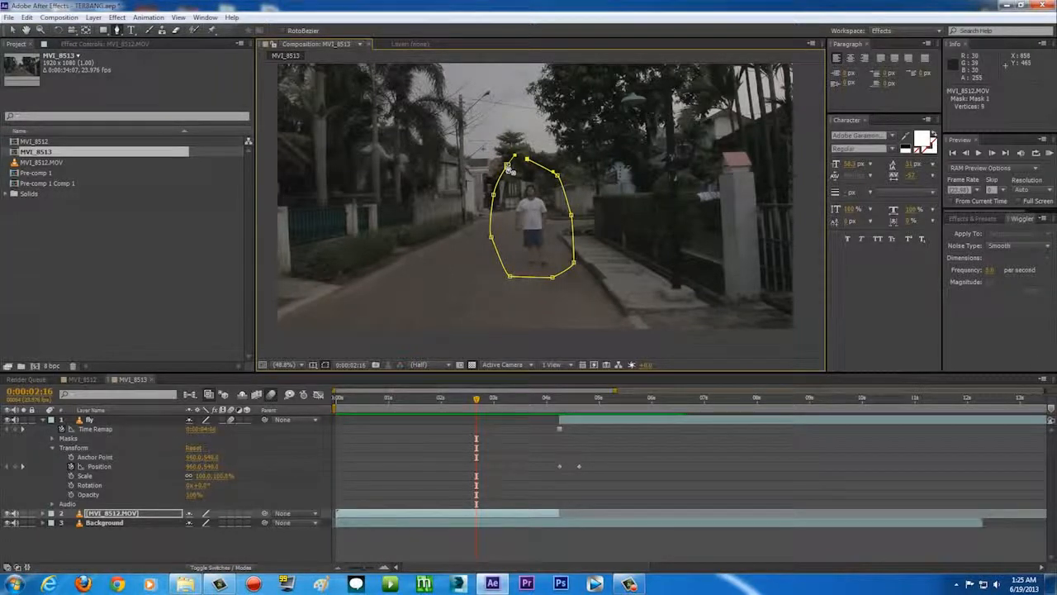
pyautogui.click(12, 31)
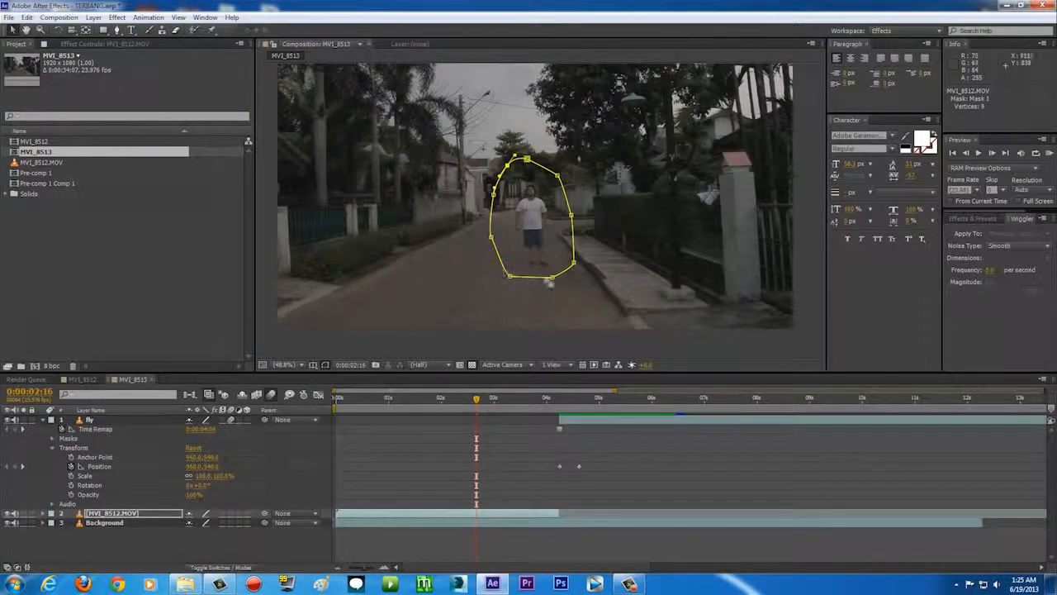
# Check the loose mask around the crouching man at 0:00:04:00, fit the composition in the viewer and play a RAM preview.
pyautogui.moveTo(479, 400); pyautogui.dragTo(546, 403)
pyautogui.click(303, 364)
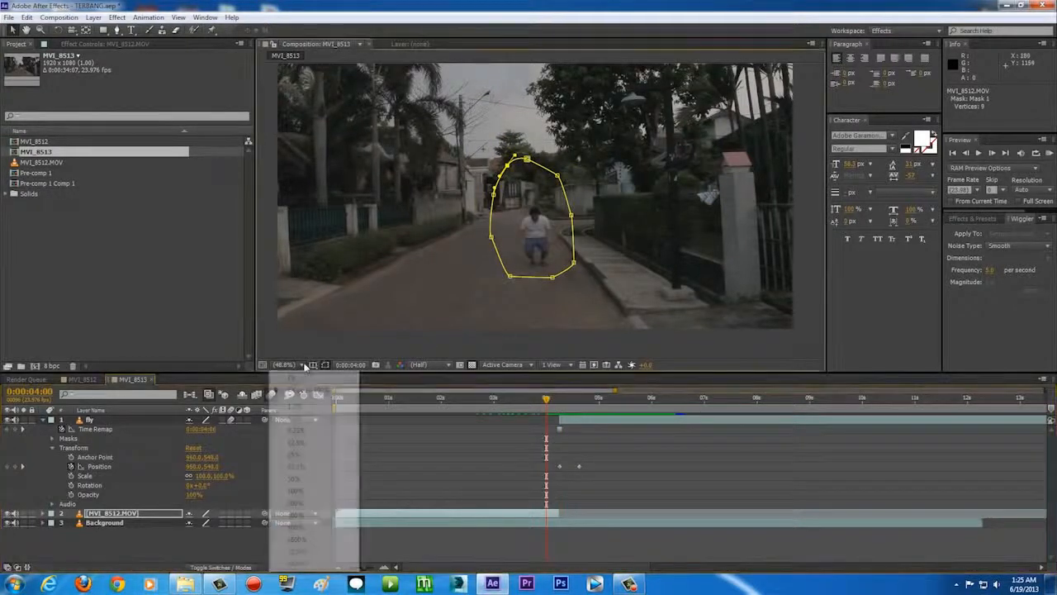
pyautogui.click(293, 454)
pyautogui.click(302, 367)
pyautogui.click(304, 386)
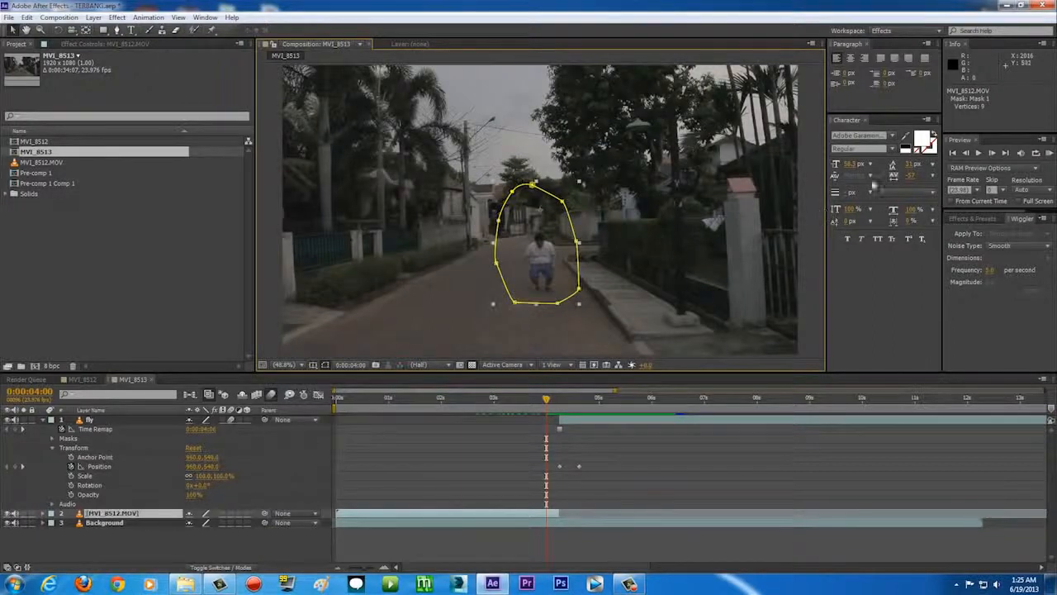
pyautogui.click(1048, 153)
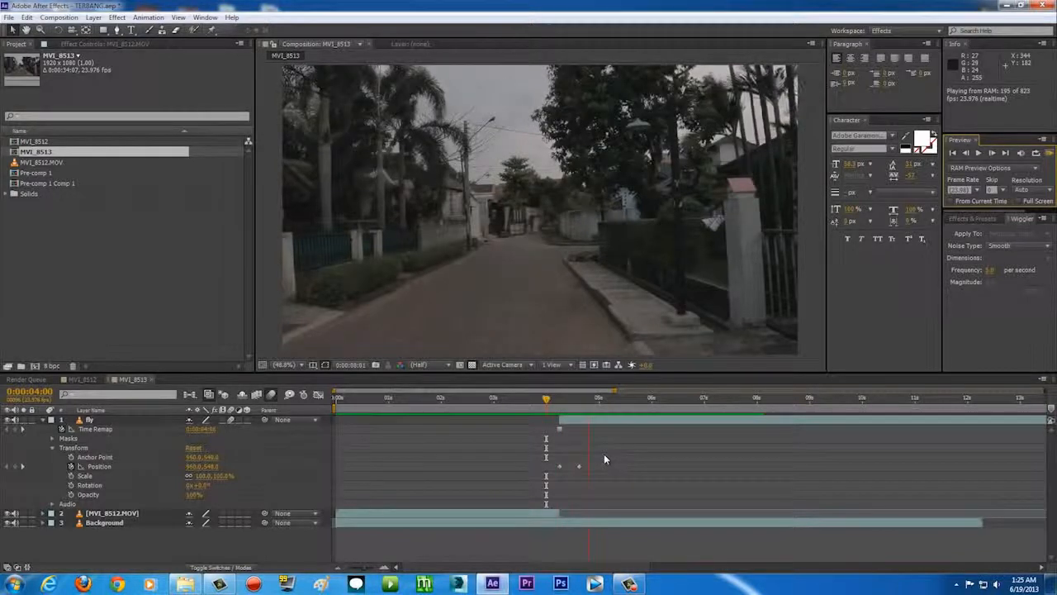
# Scrub around the take-off, show the full timeline and play a RAM preview, ending at 0:00:03:08.
pyautogui.click(541, 400)
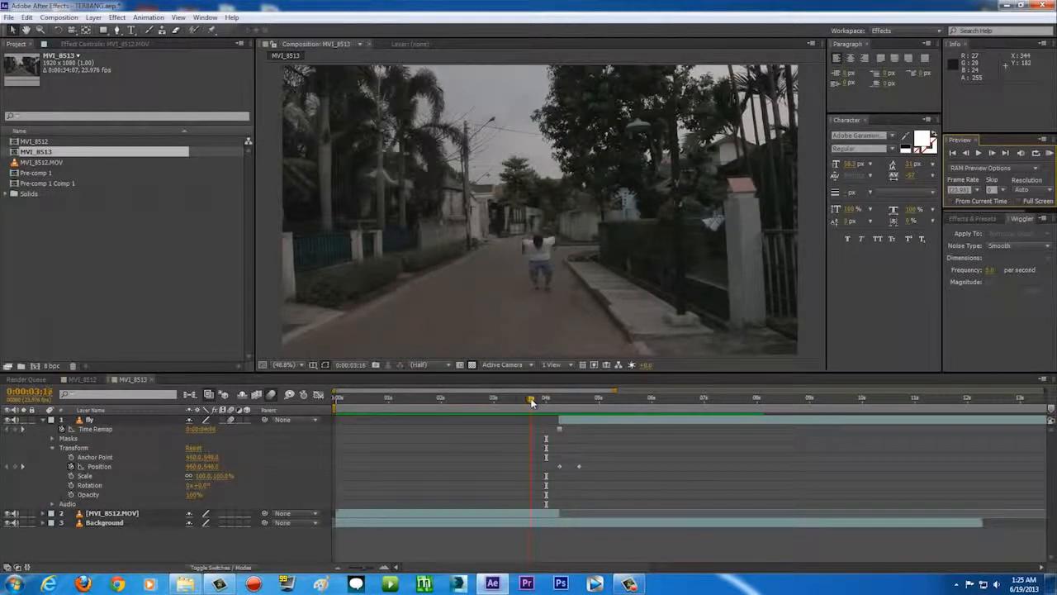
pyautogui.click(545, 401)
pyautogui.moveTo(364, 573); pyautogui.dragTo(342, 571)
pyautogui.click(1048, 153)
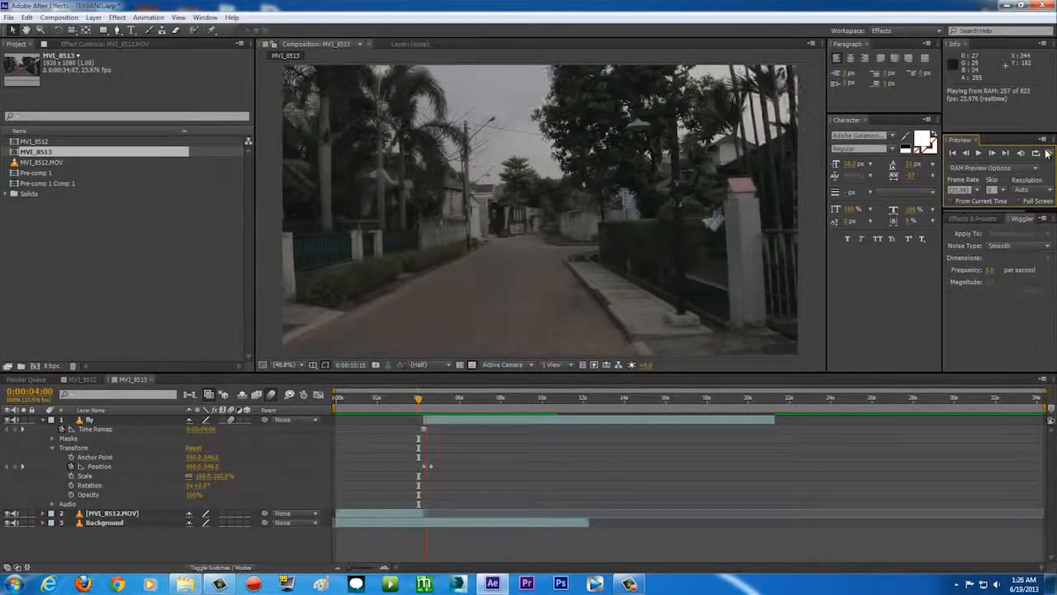
pyautogui.press('space')
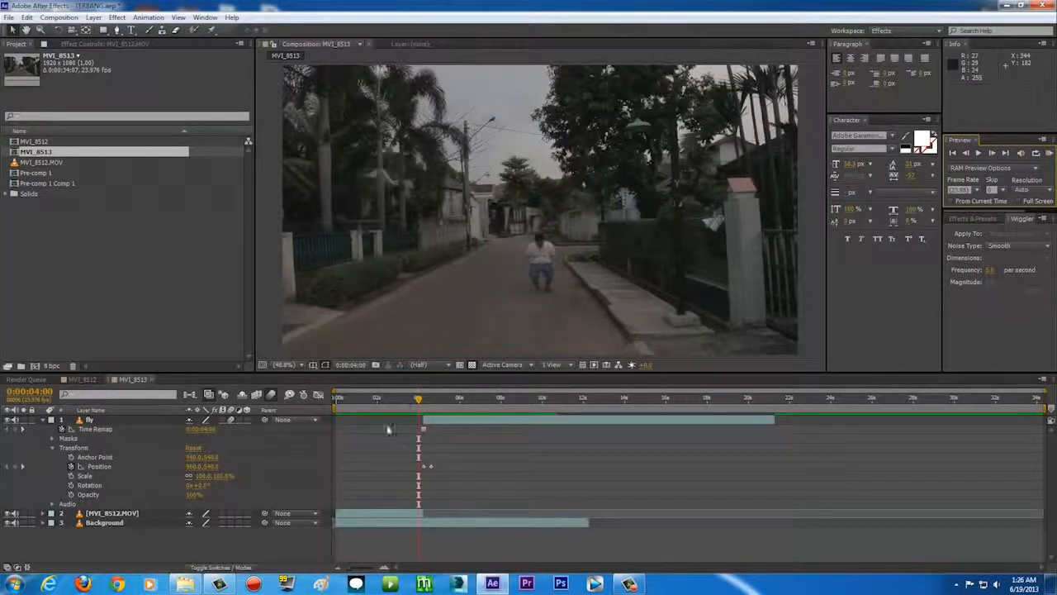
pyautogui.moveTo(409, 405)
pyautogui.mouseDown()
pyautogui.moveTo(382, 406)
pyautogui.moveTo(405, 401)
pyautogui.mouseUp()
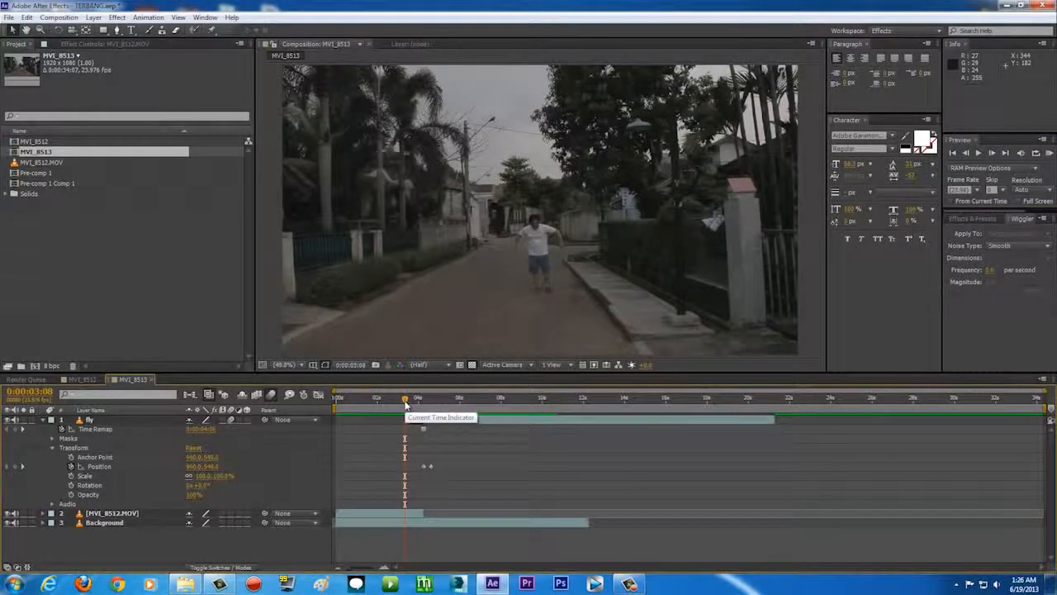
# Set the work area's end to 0:00:08:07 and trim the MVI_8513 composition to the work area.
pyautogui.click(43, 420)
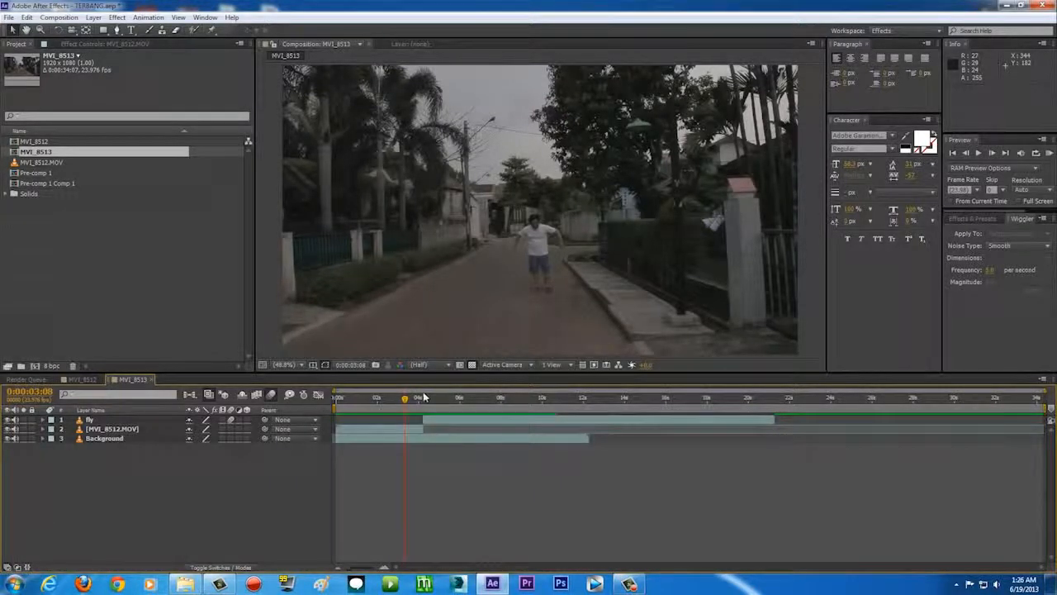
pyautogui.moveTo(428, 400); pyautogui.dragTo(511, 402)
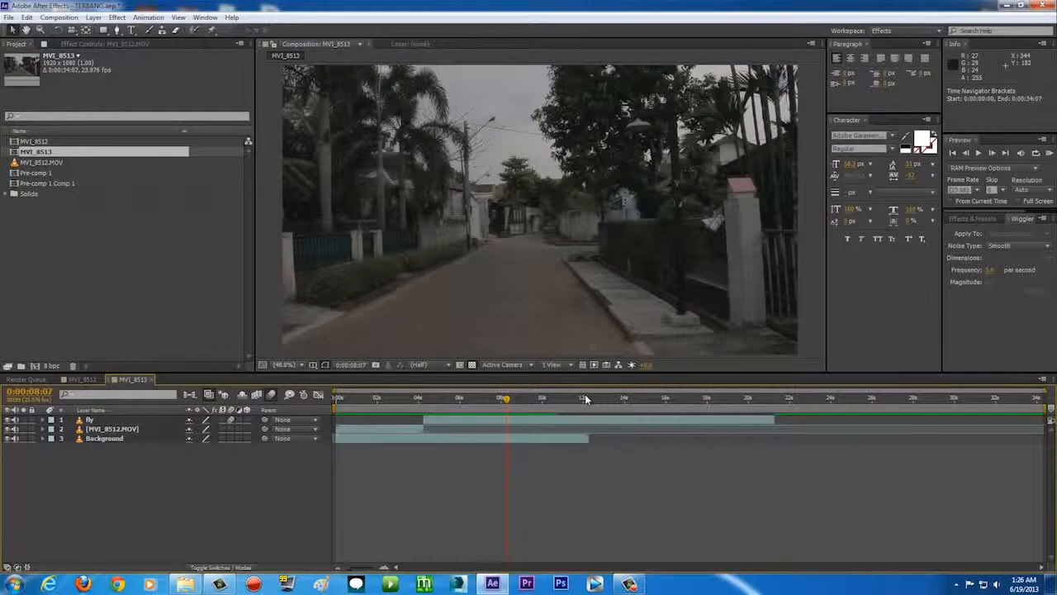
pyautogui.press('n')
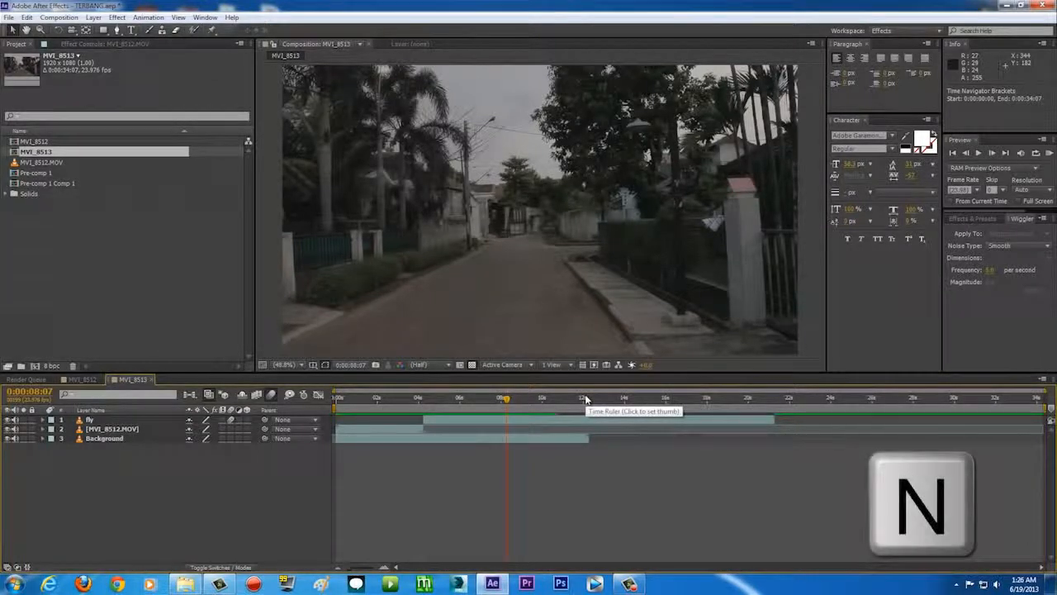
pyautogui.moveTo(509, 408); pyautogui.dragTo(569, 411)
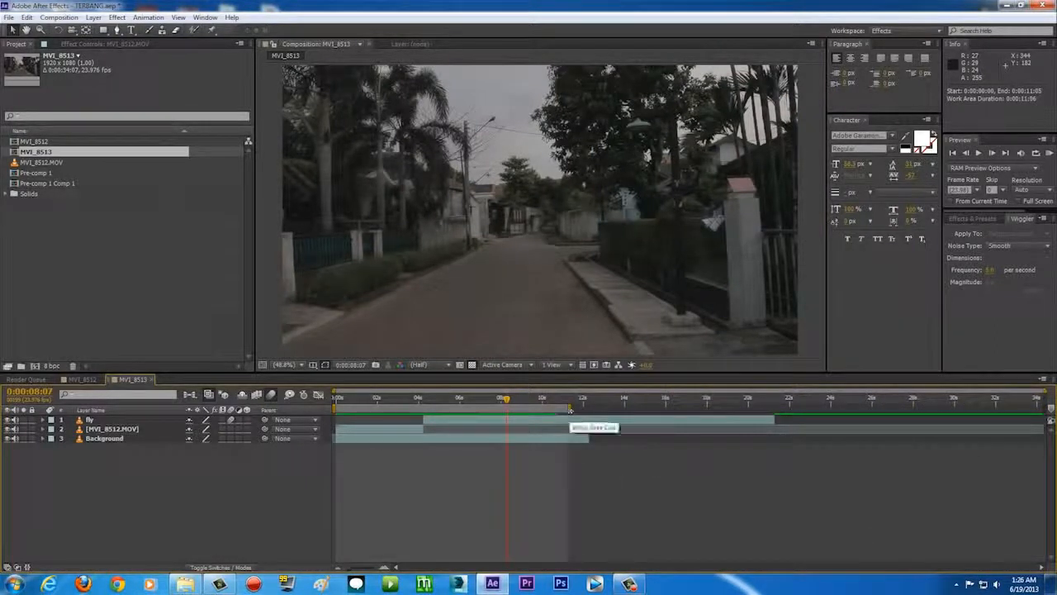
pyautogui.press('n')
pyautogui.rightClick(415, 409)
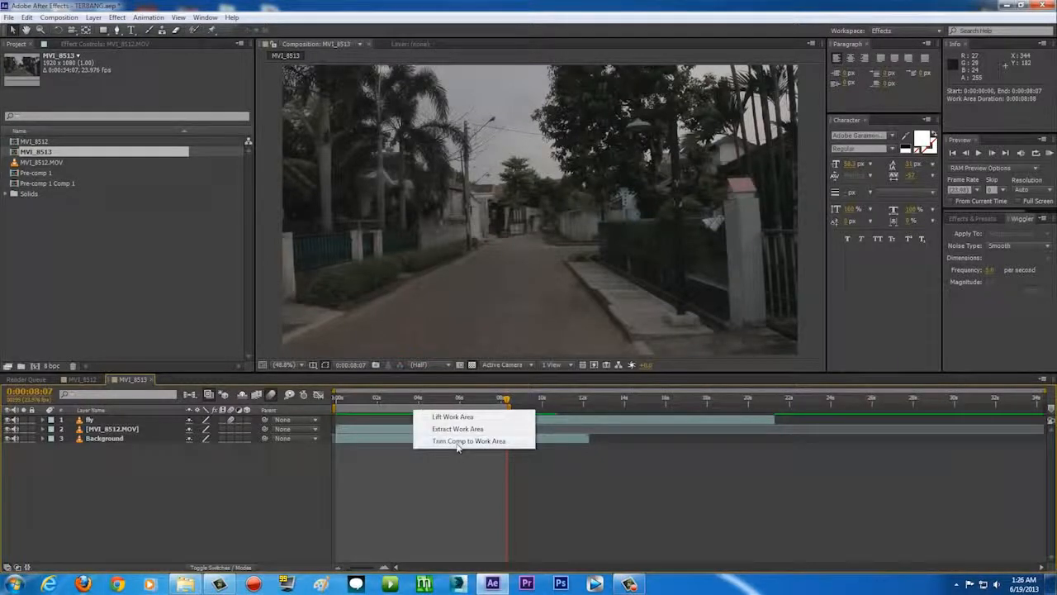
pyautogui.click(457, 441)
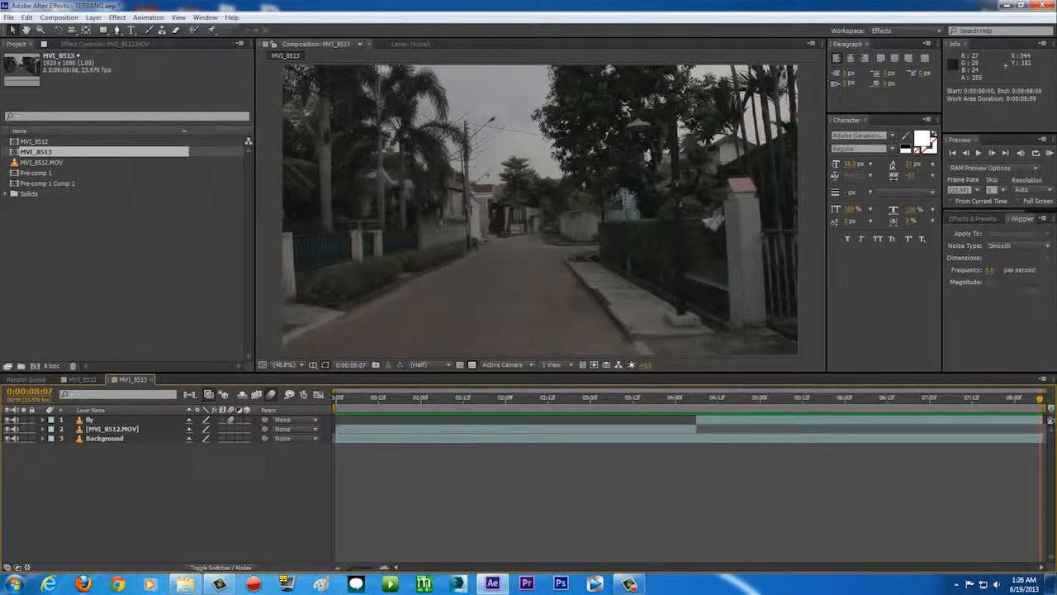
# Play a RAM preview of the trimmed composition and scrub back to its first frame.
pyautogui.click(1050, 153)
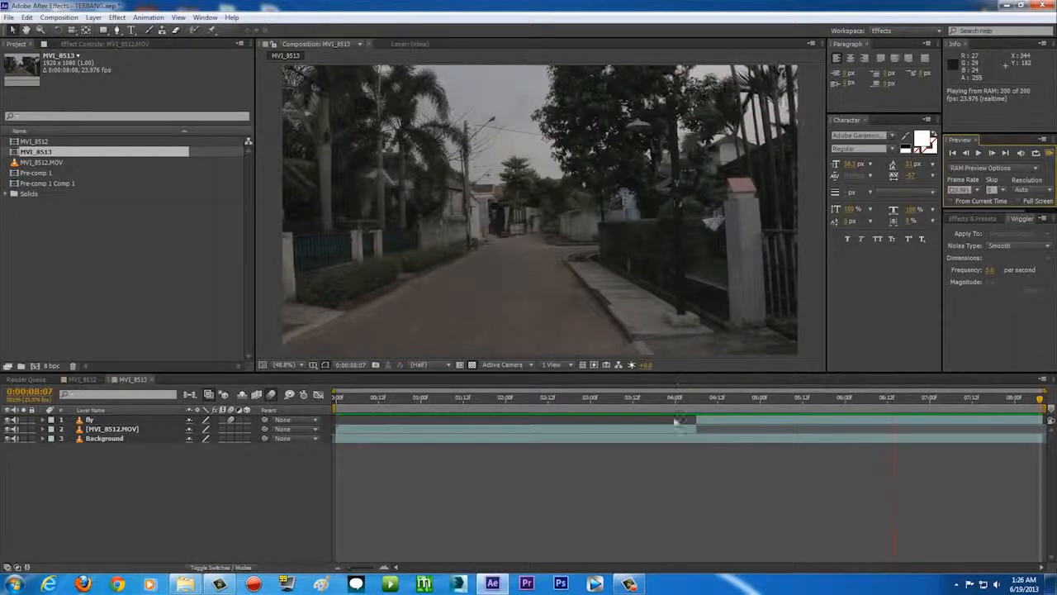
pyautogui.press('space')
pyautogui.moveTo(658, 401); pyautogui.dragTo(575, 401)
pyautogui.moveTo(667, 402); pyautogui.dragTo(333, 402)
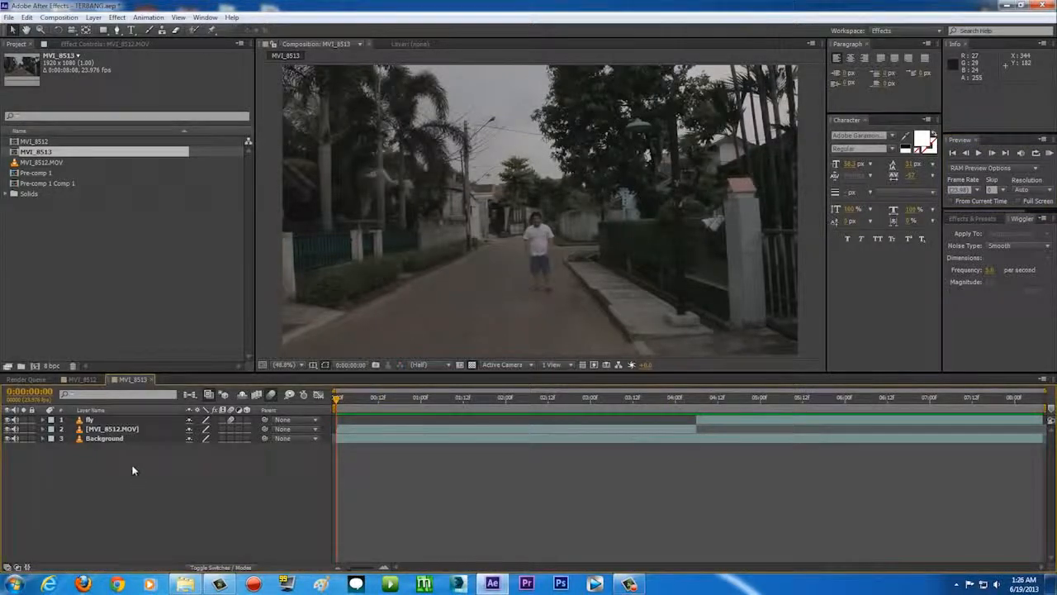
# Pre-compose the fly, MVI_8512.MOV and Background layers into a new composition named FLY.
pyautogui.moveTo(156, 497); pyautogui.dragTo(86, 420)
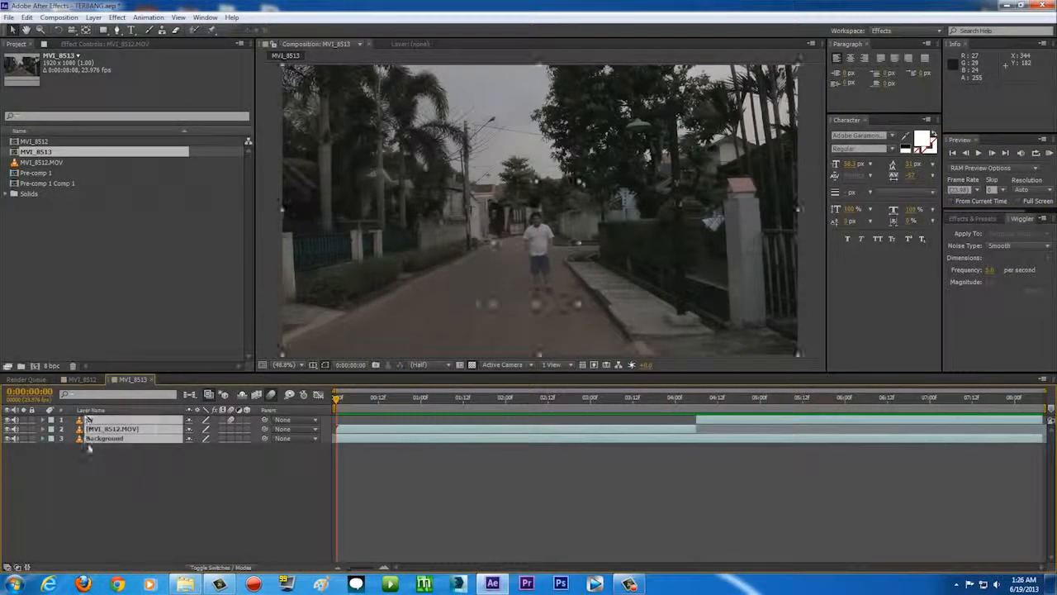
pyautogui.rightClick(149, 440)
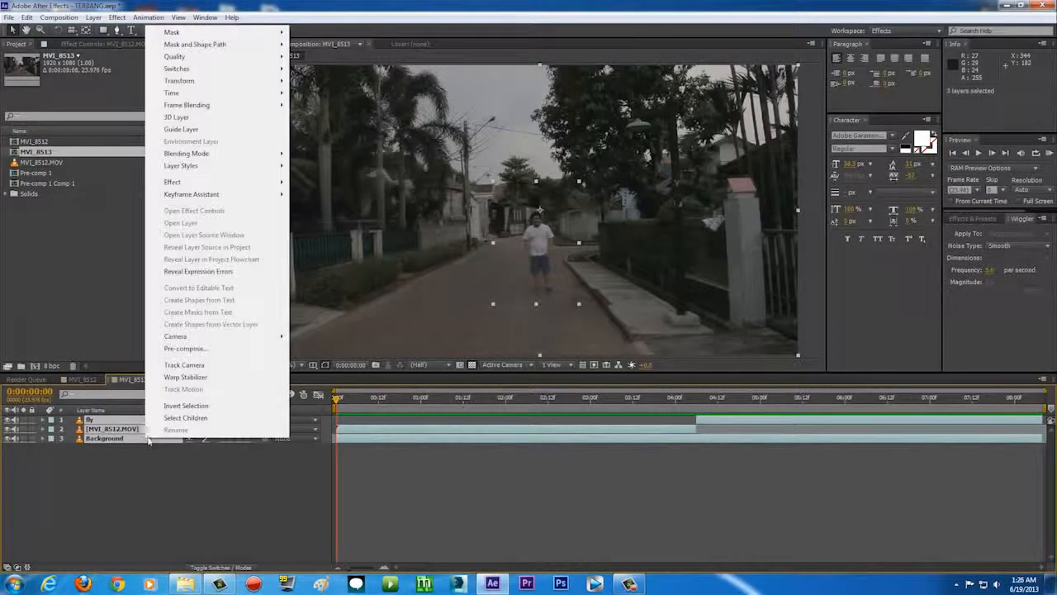
pyautogui.click(185, 348)
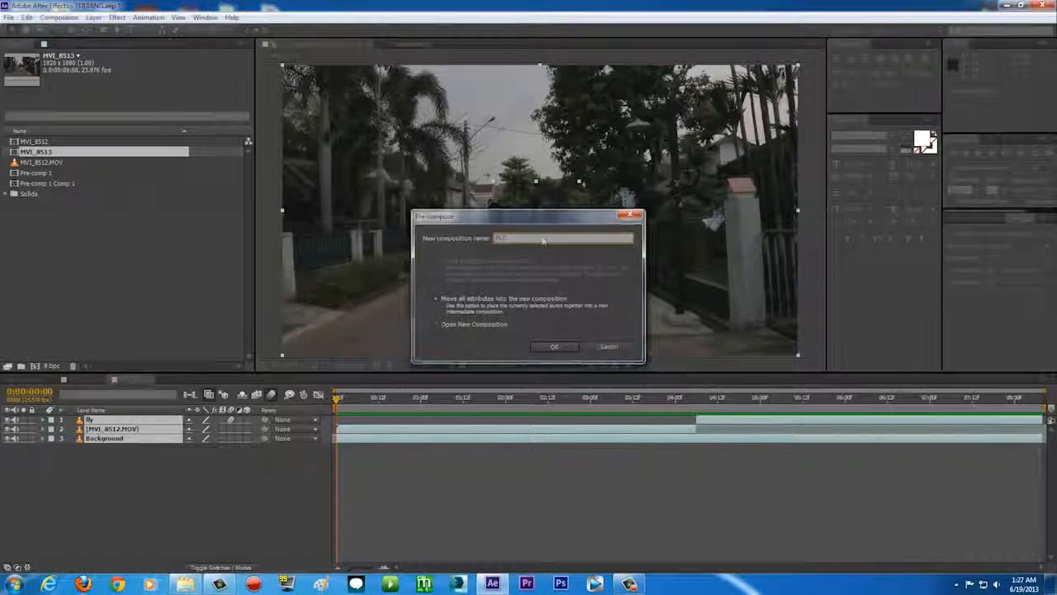
pyautogui.press('Return')
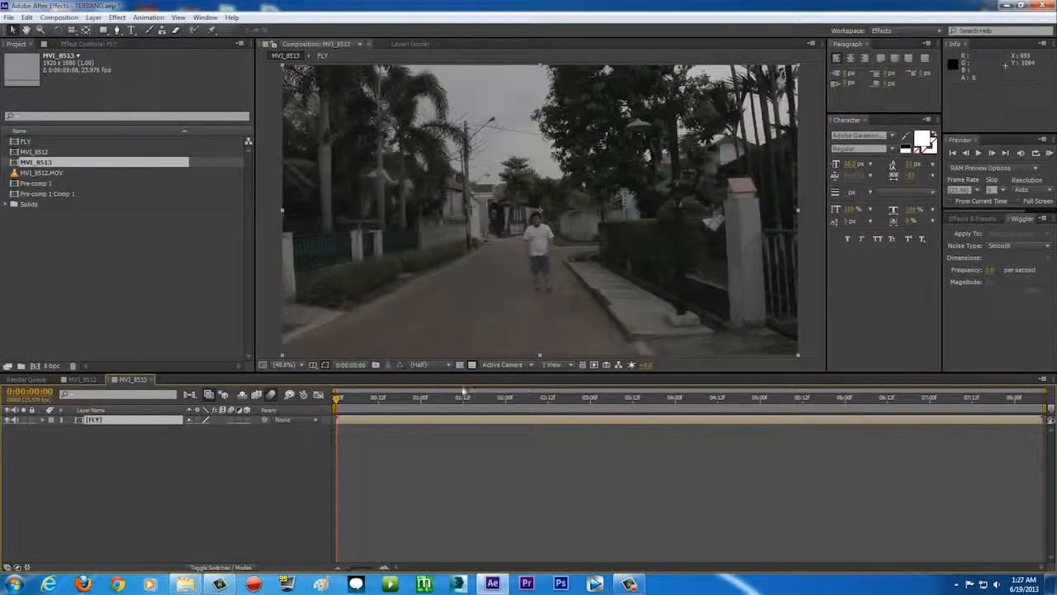
# Check the pre-composed FLY layer by scrubbing and with a RAM preview, then return to 0:00:00:00.
pyautogui.moveTo(420, 401); pyautogui.dragTo(547, 406)
pyautogui.press('KP_0')
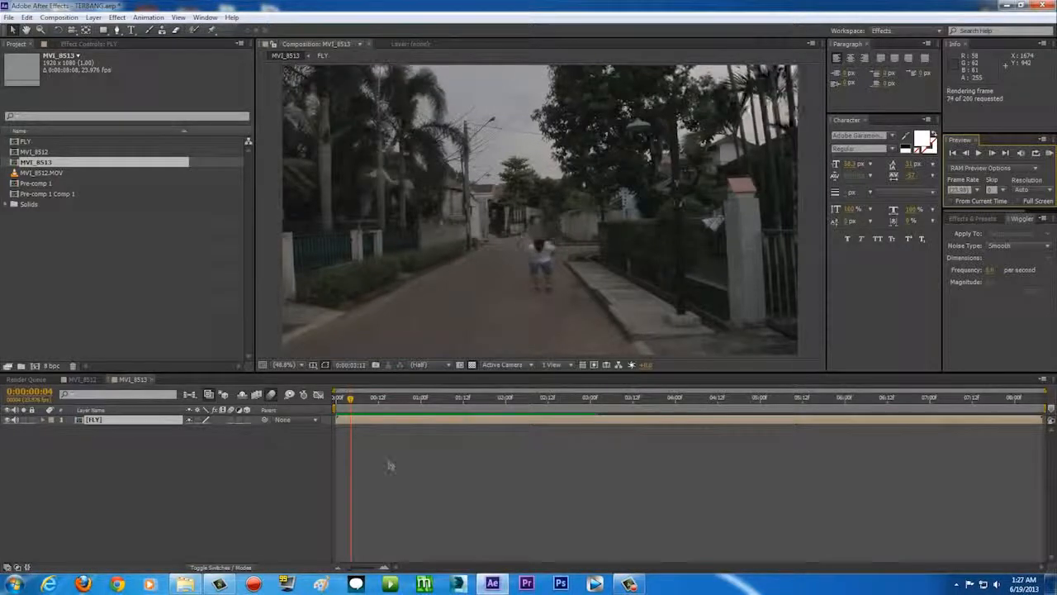
pyautogui.press('space')
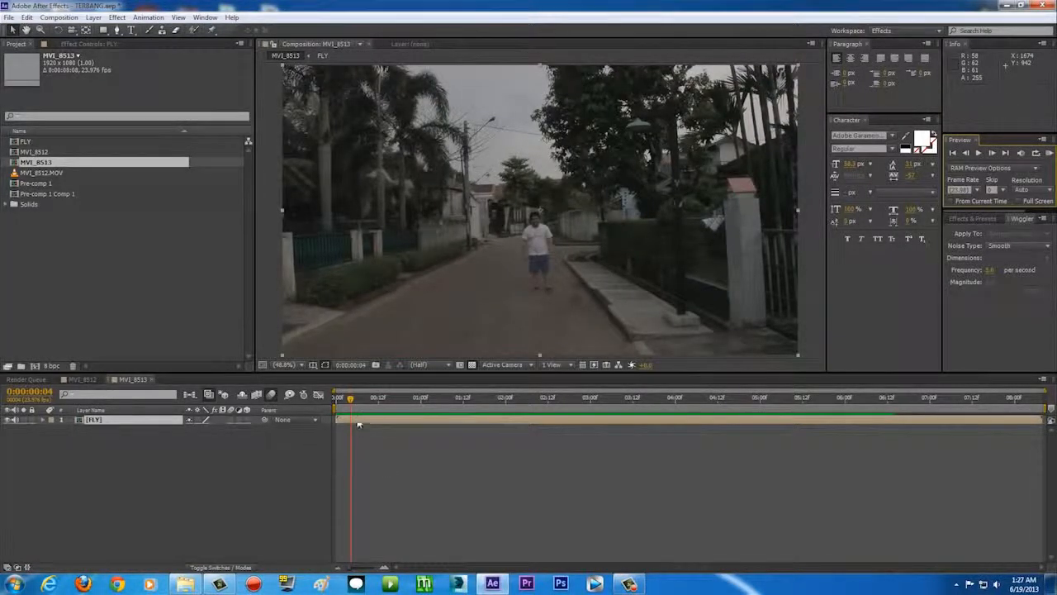
pyautogui.moveTo(350, 400); pyautogui.dragTo(298, 431)
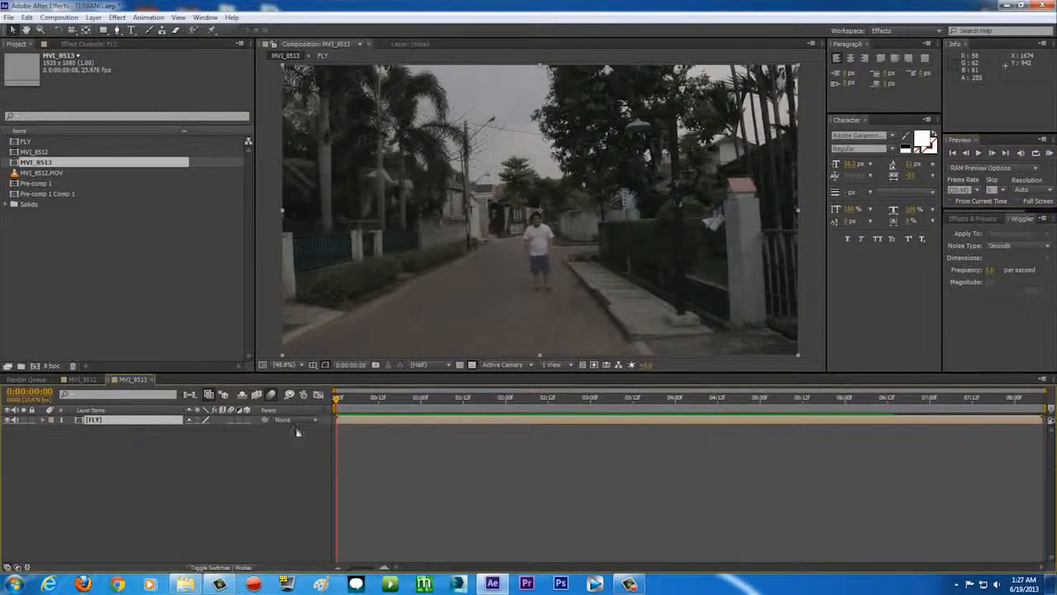
# Apply the Stylize effect Motion Tile to the FLY layer.
pyautogui.click(124, 421)
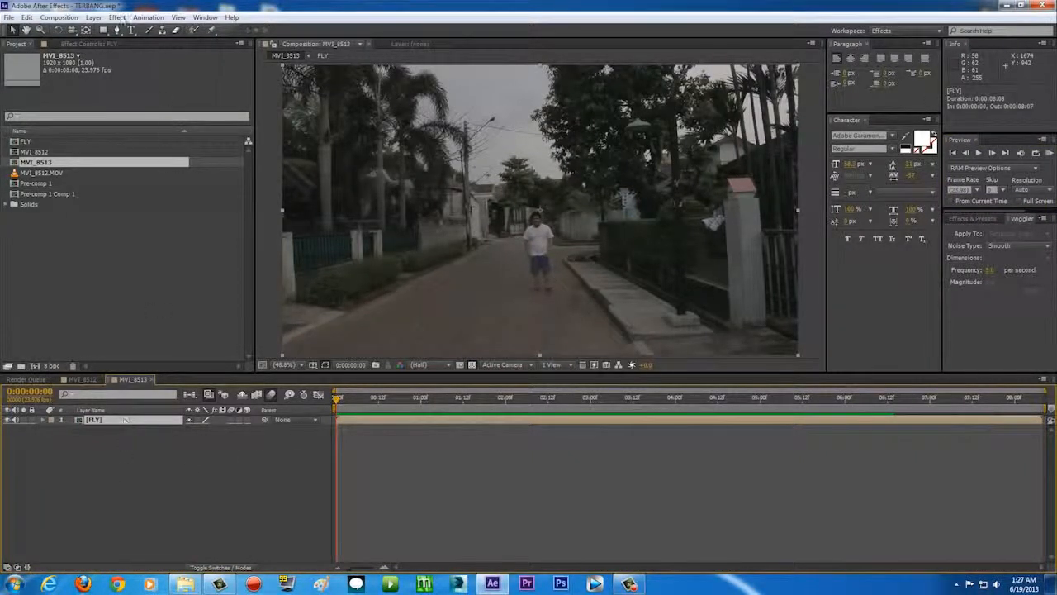
pyautogui.click(118, 17)
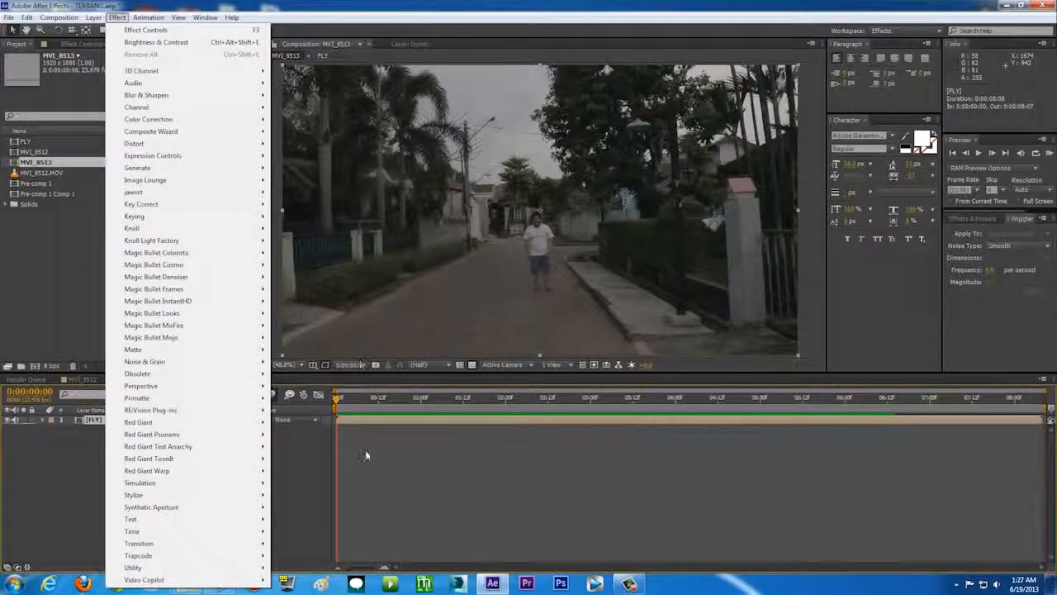
pyautogui.moveTo(202, 495)
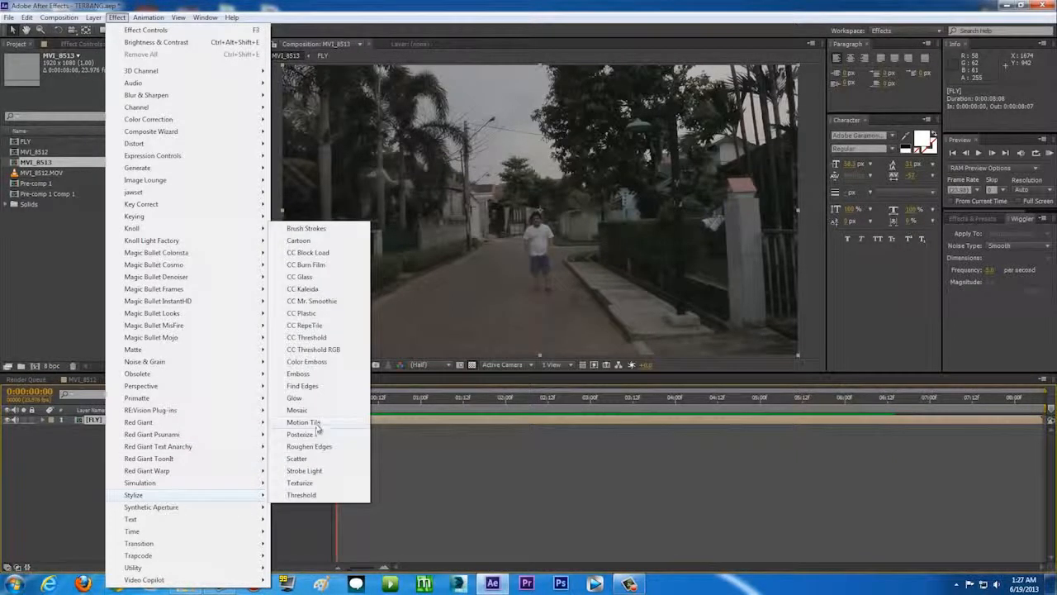
pyautogui.click(319, 427)
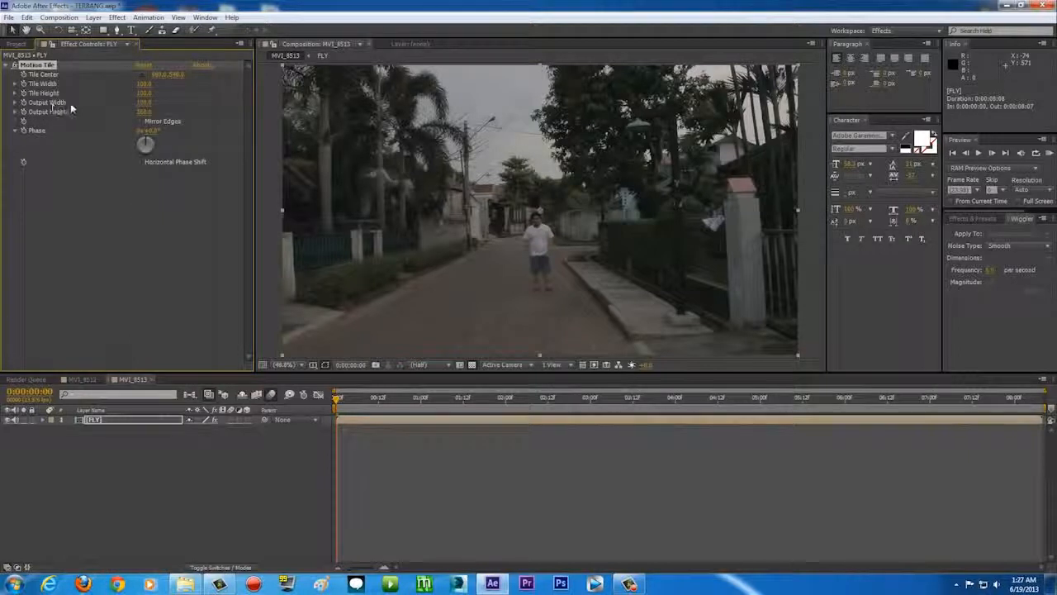
# Set Motion Tile's Output Width and Output Height to 150 and enable Mirror Edges.
pyautogui.click(146, 102)
pyautogui.press('Tab')
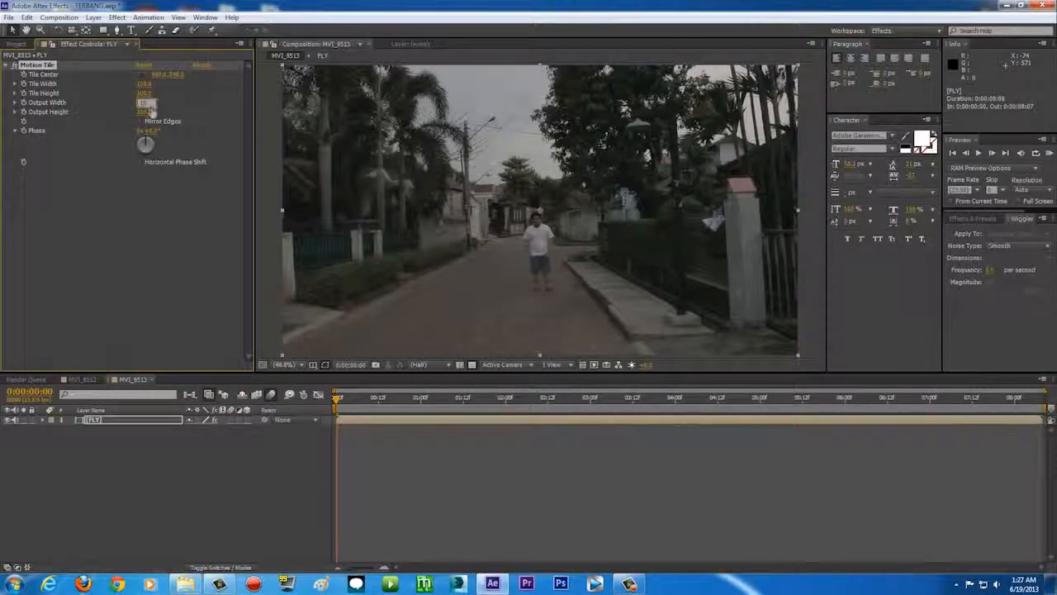
pyautogui.write('1')
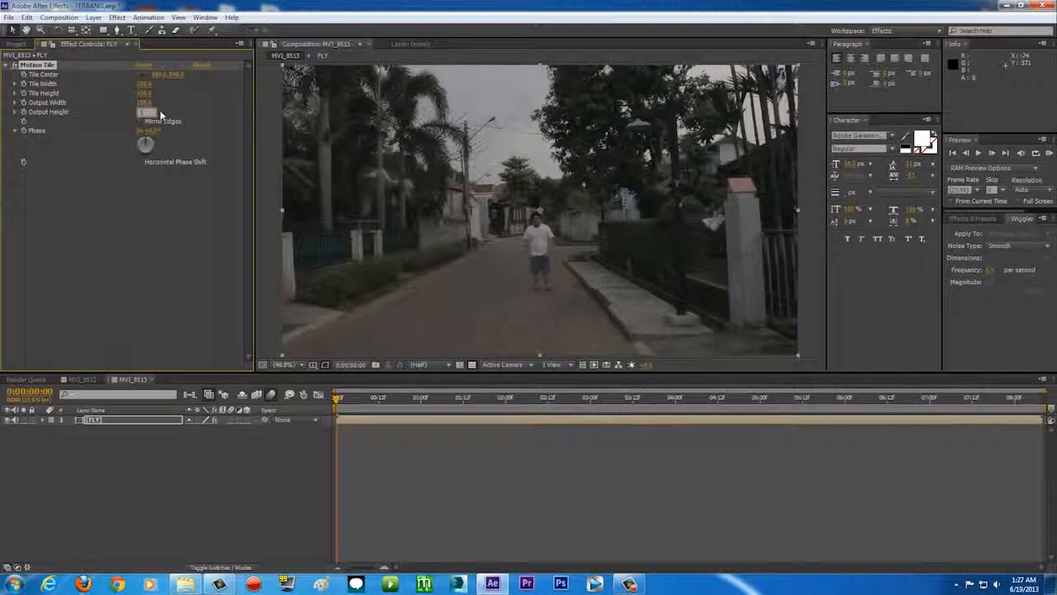
pyautogui.write('50')
pyautogui.press('Return')
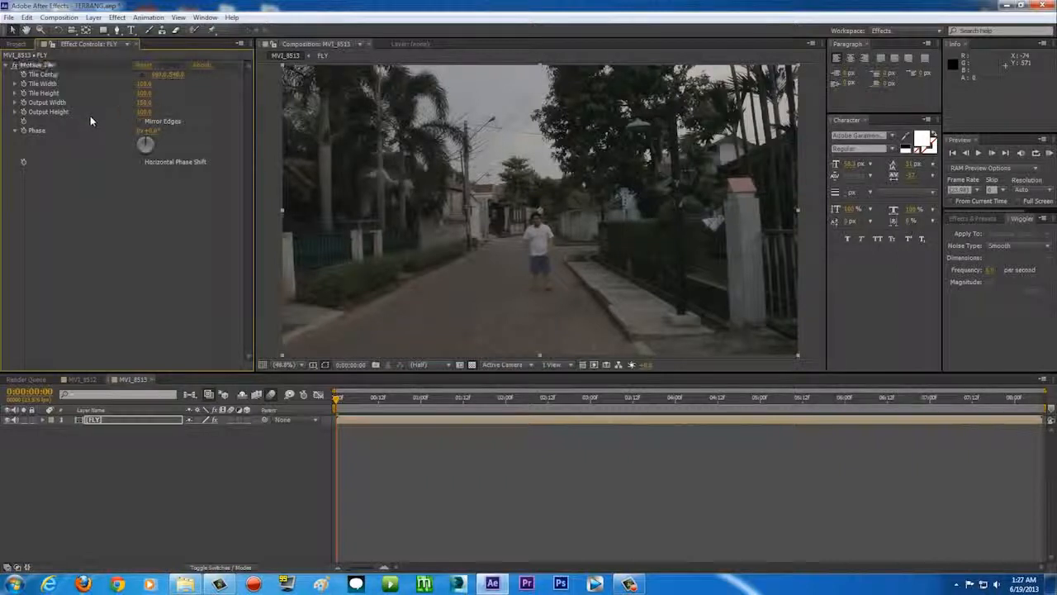
pyautogui.click(153, 128)
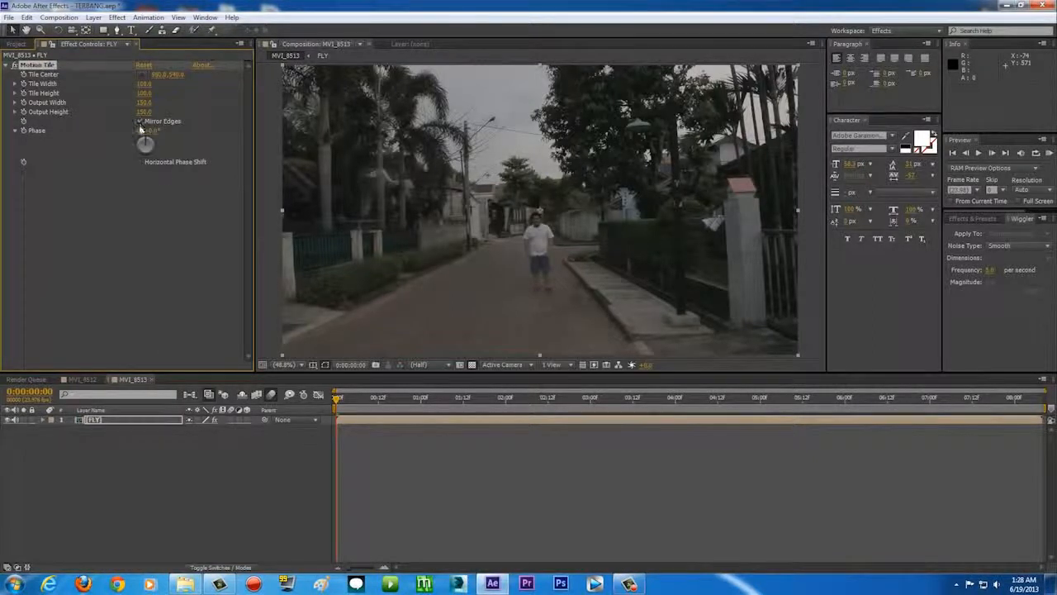
# Add Position keyframes to the FLY layer at 0:00:00:00 and at the last frame, 0:00:08:07.
pyautogui.click(105, 422)
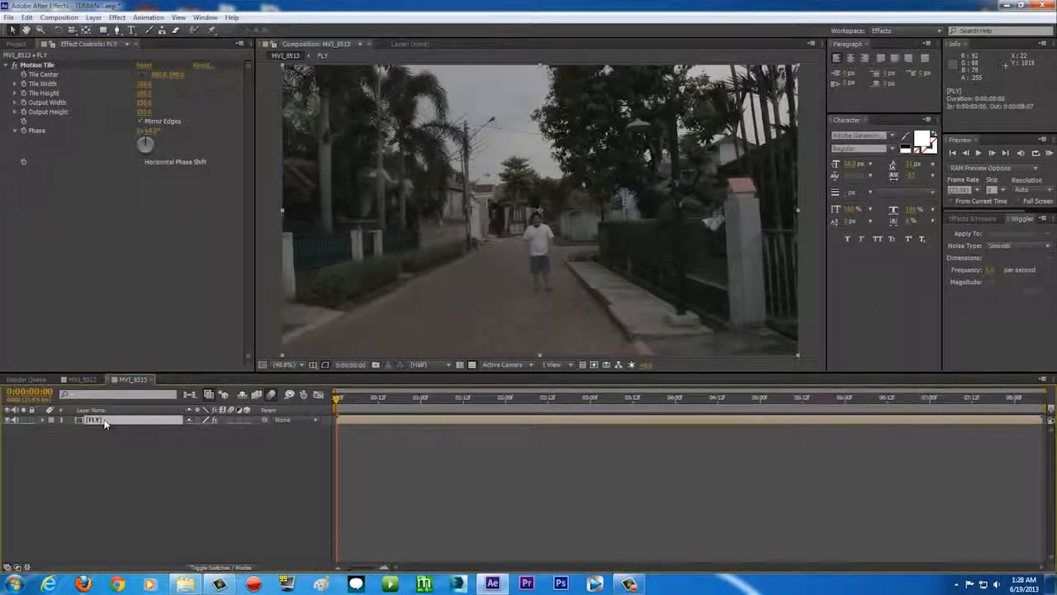
pyautogui.click(43, 421)
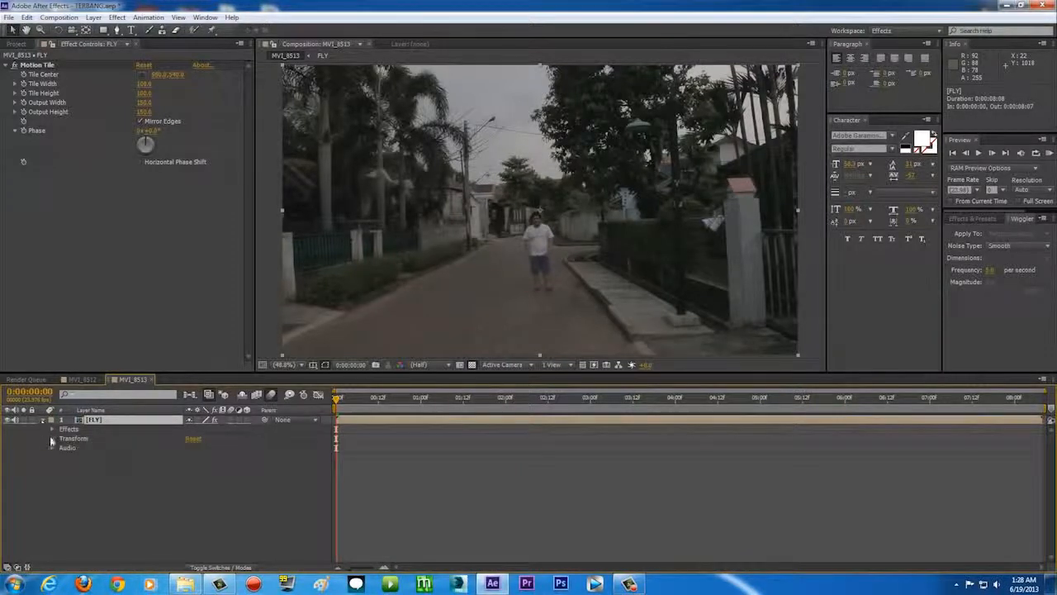
pyautogui.click(52, 439)
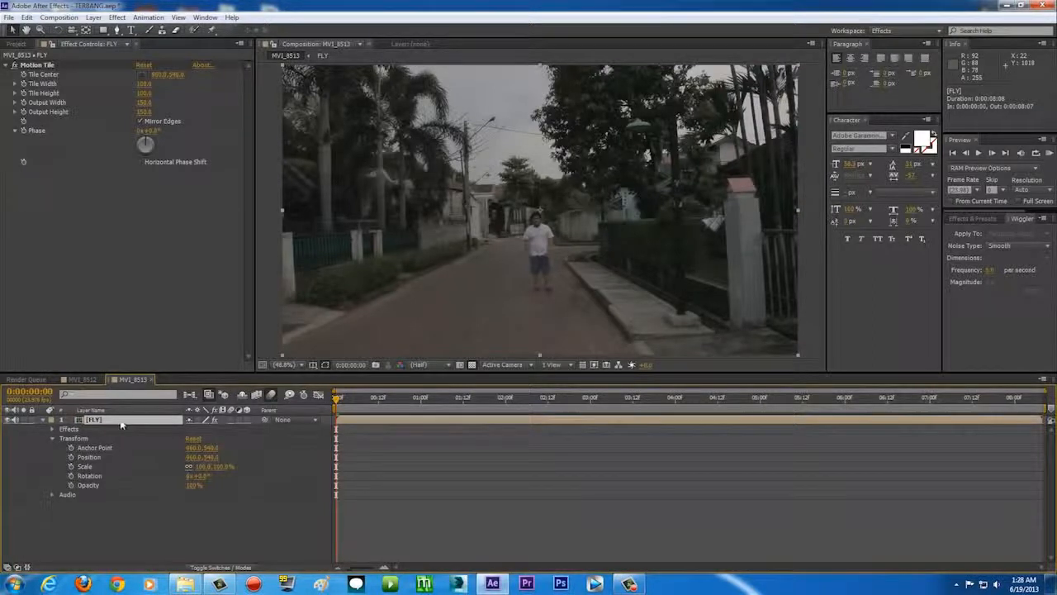
pyautogui.press('p')
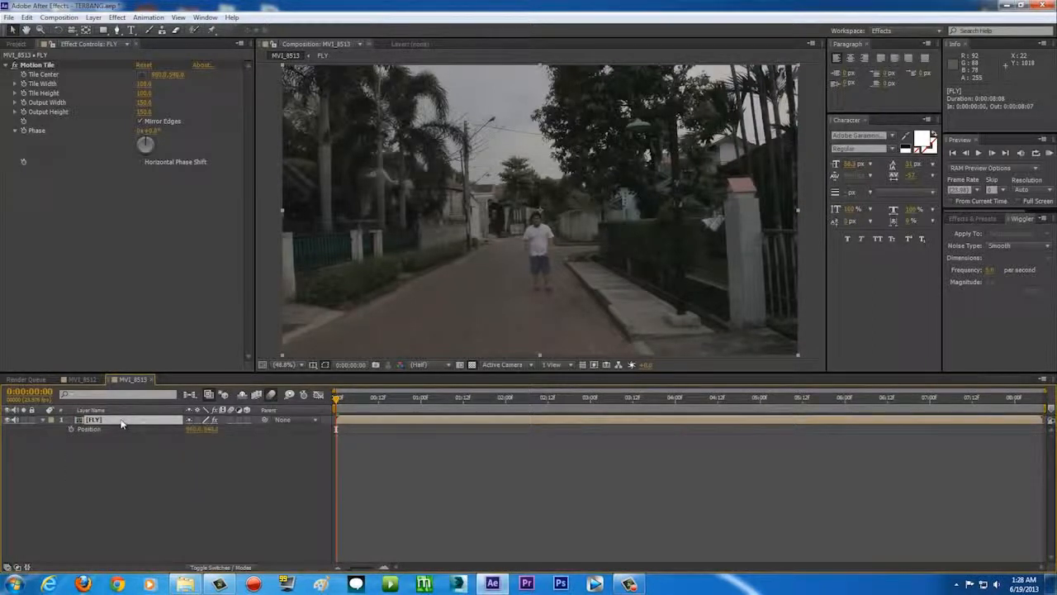
pyautogui.click(71, 430)
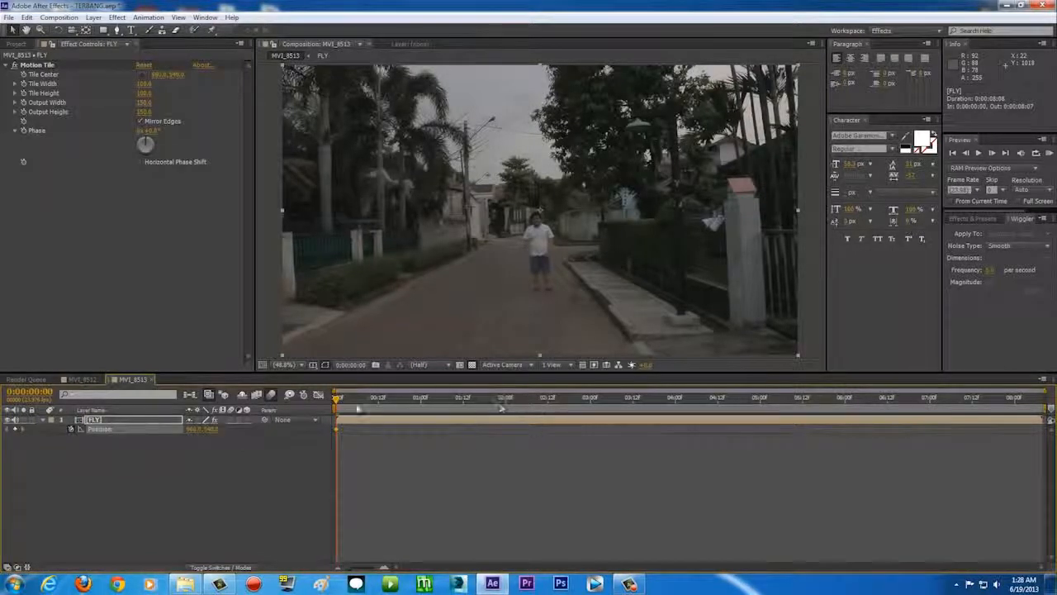
pyautogui.moveTo(353, 399); pyautogui.dragTo(1042, 412)
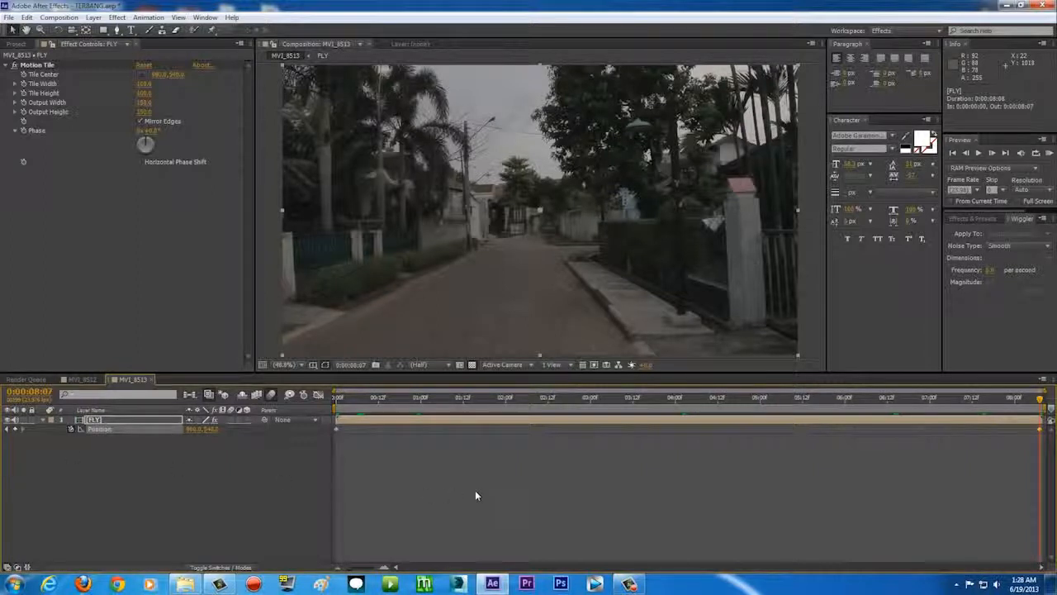
# Select both Position keyframes of the FLY layer and check that the Wiggler is enabled.
pyautogui.click(307, 443)
pyautogui.moveTo(320, 448); pyautogui.dragTo(1051, 426)
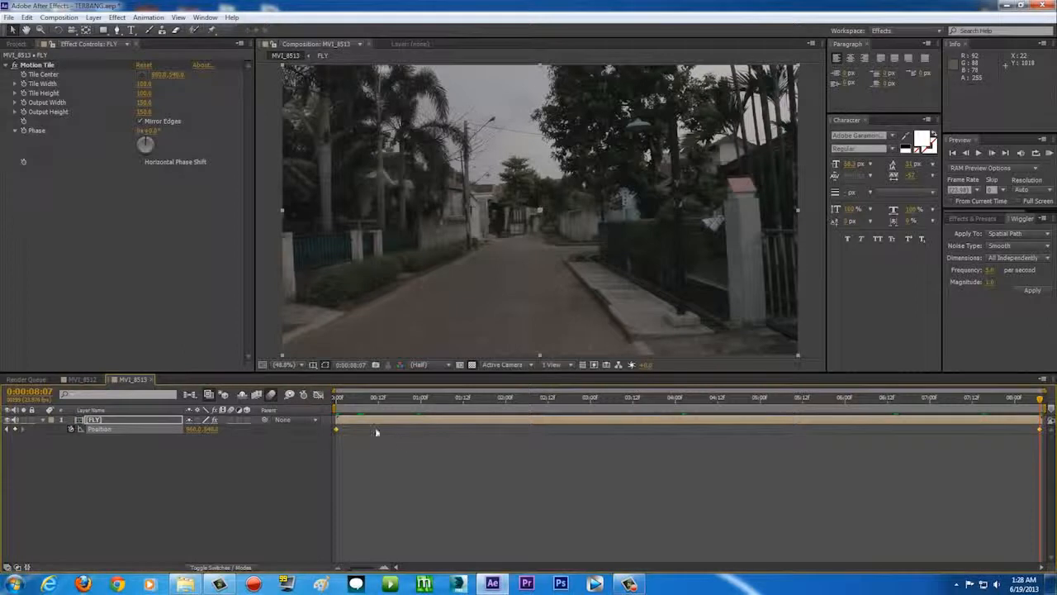
pyautogui.click(1009, 218)
pyautogui.click(205, 17)
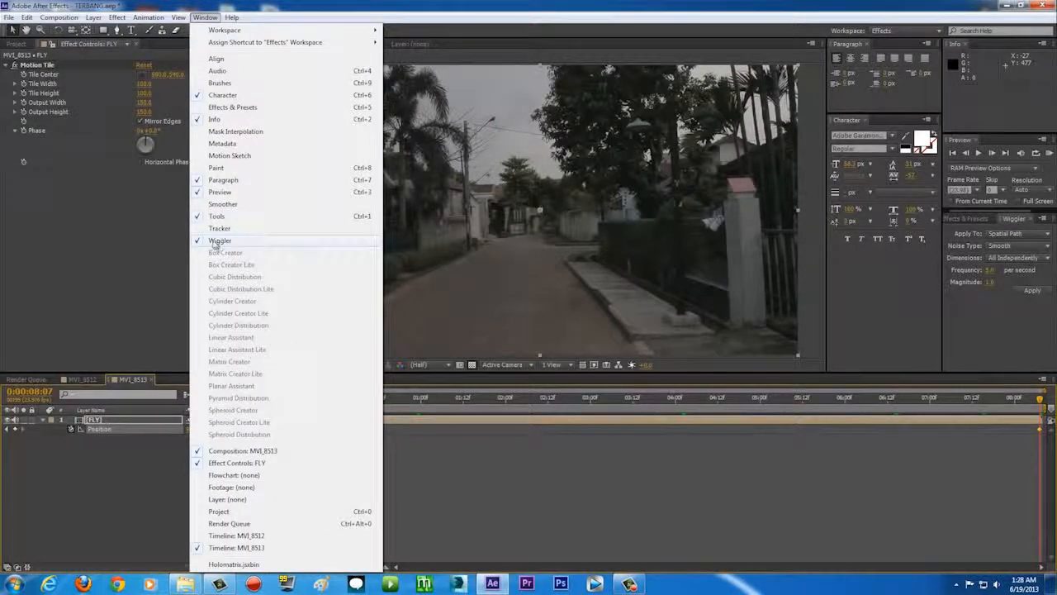
pyautogui.click(457, 5)
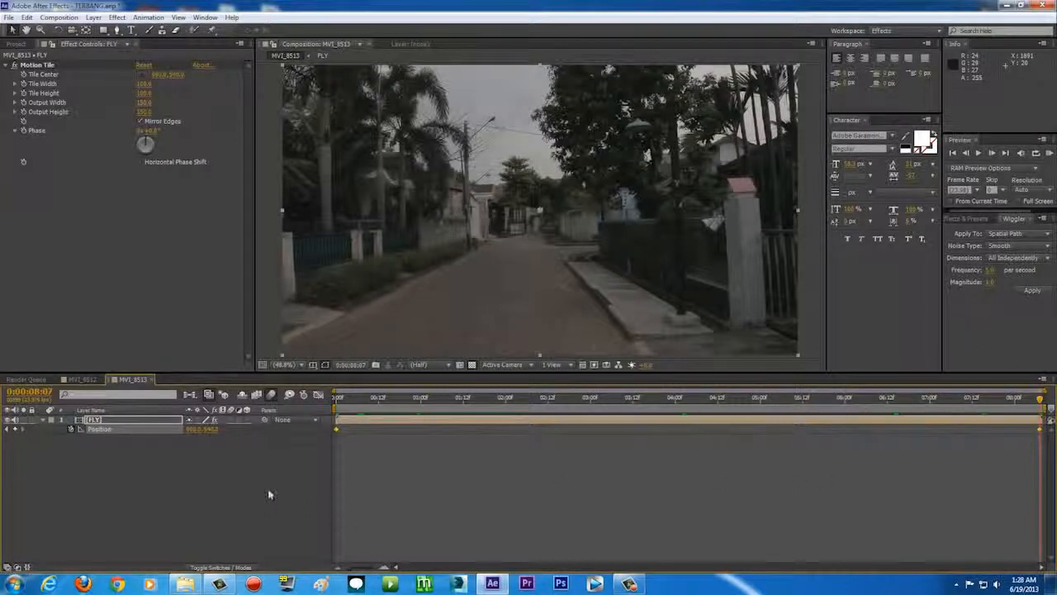
pyautogui.moveTo(319, 444); pyautogui.dragTo(1045, 423)
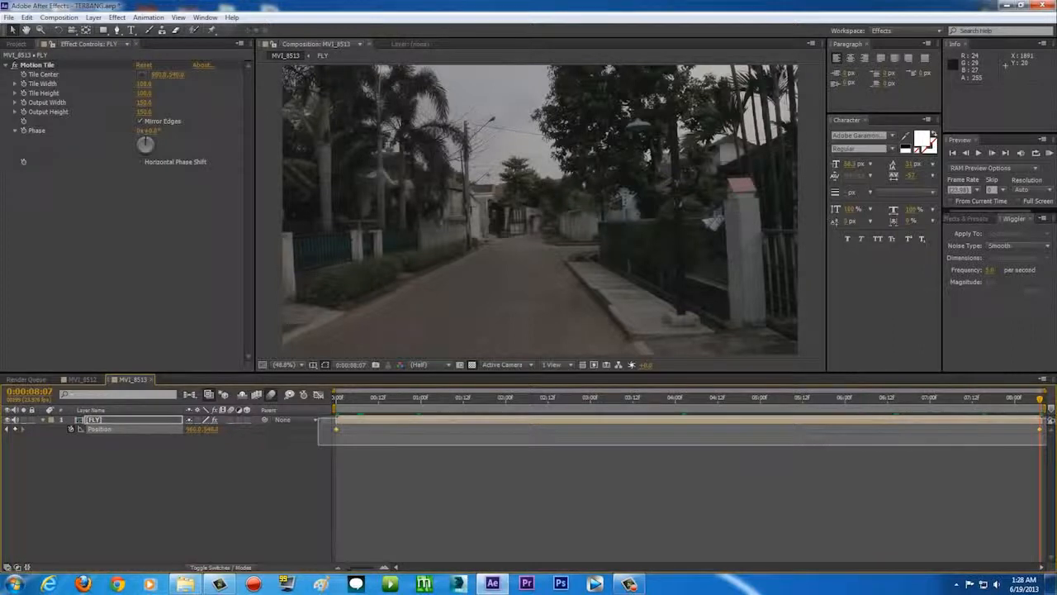
pyautogui.moveTo(318, 446); pyautogui.dragTo(1047, 420)
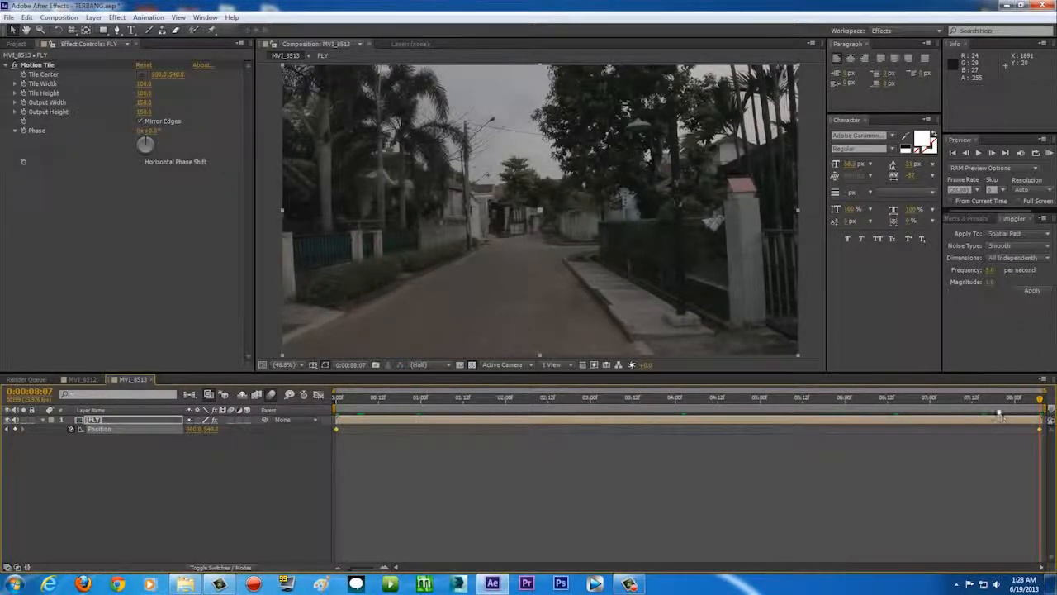
# Apply the Wiggler to the selected keyframes with a frequency of 3 per second and a magnitude of 6, and preview the shake.
pyautogui.click(991, 269)
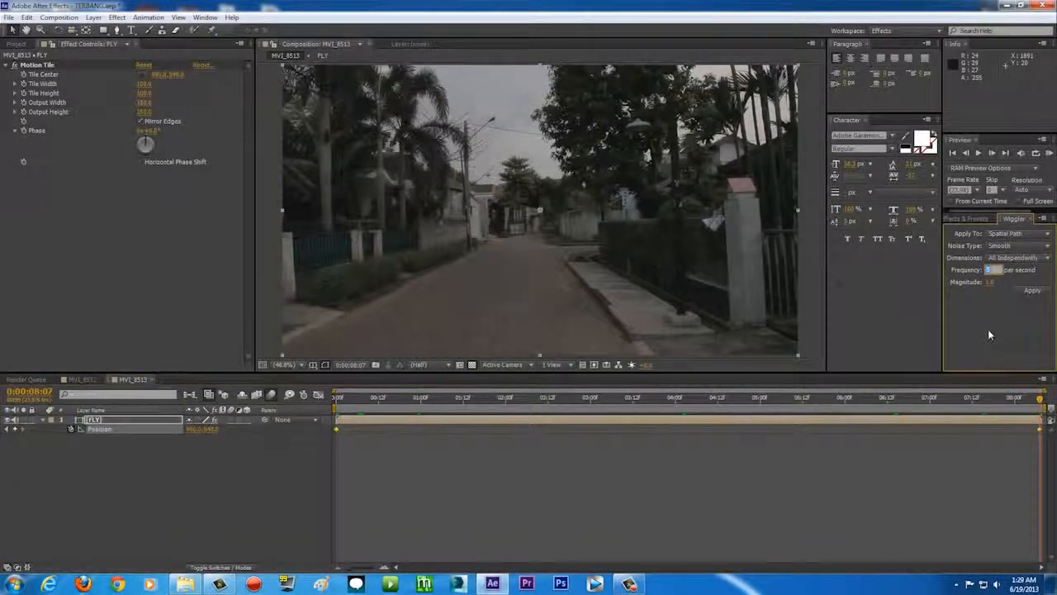
pyautogui.write('3')
pyautogui.click(991, 283)
pyautogui.write('6')
pyautogui.click(1032, 291)
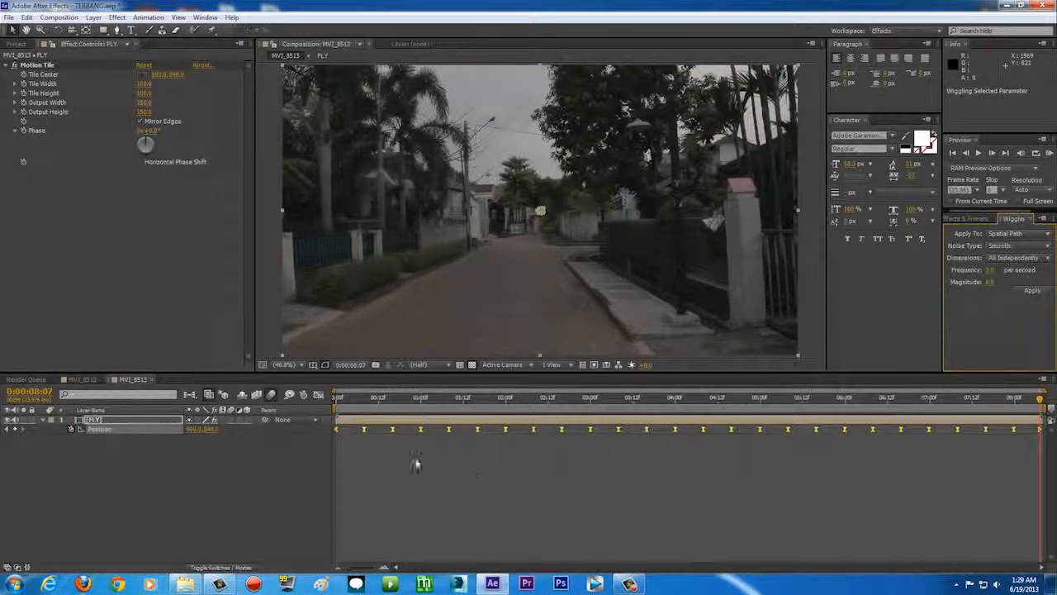
pyautogui.click(801, 324)
pyautogui.click(1051, 154)
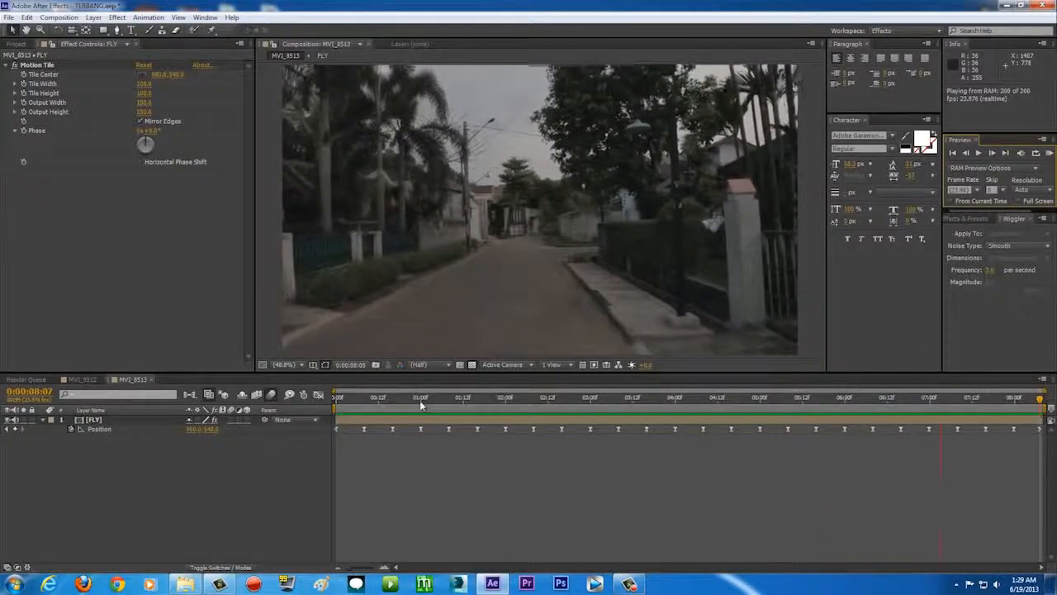
# Turn Motion Tile off to preview the shake without it, inspect the frame edges at 0:00:03:02, and turn the effect back on.
pyautogui.click(14, 65)
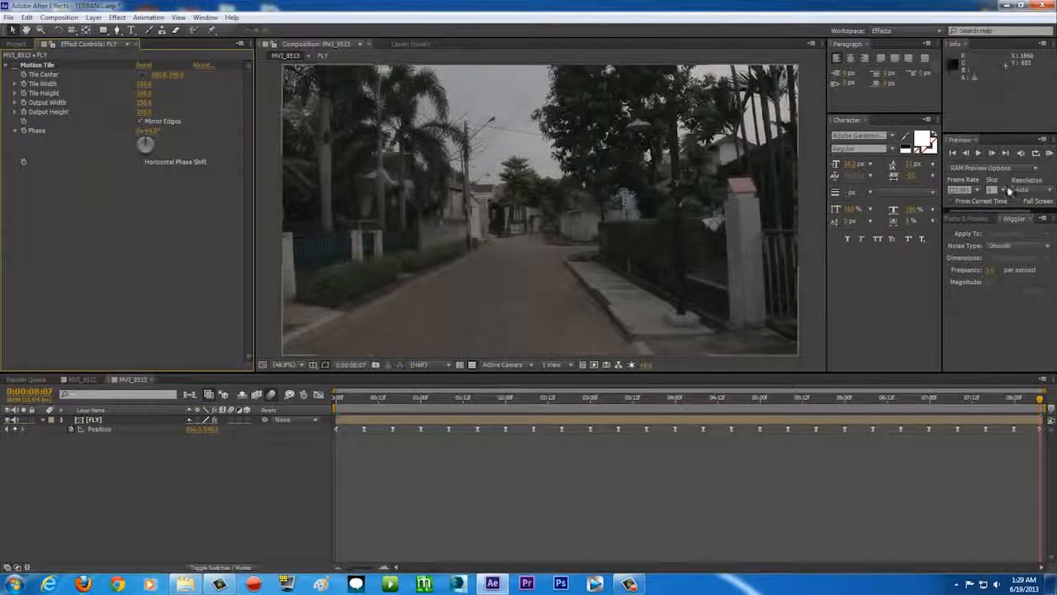
pyautogui.click(1048, 152)
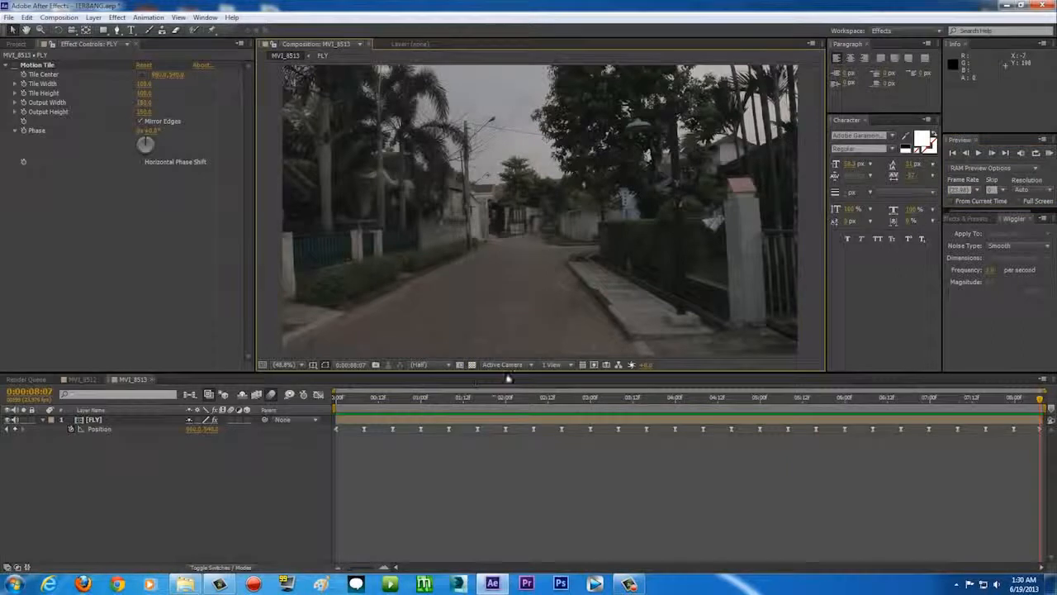
pyautogui.click(1050, 154)
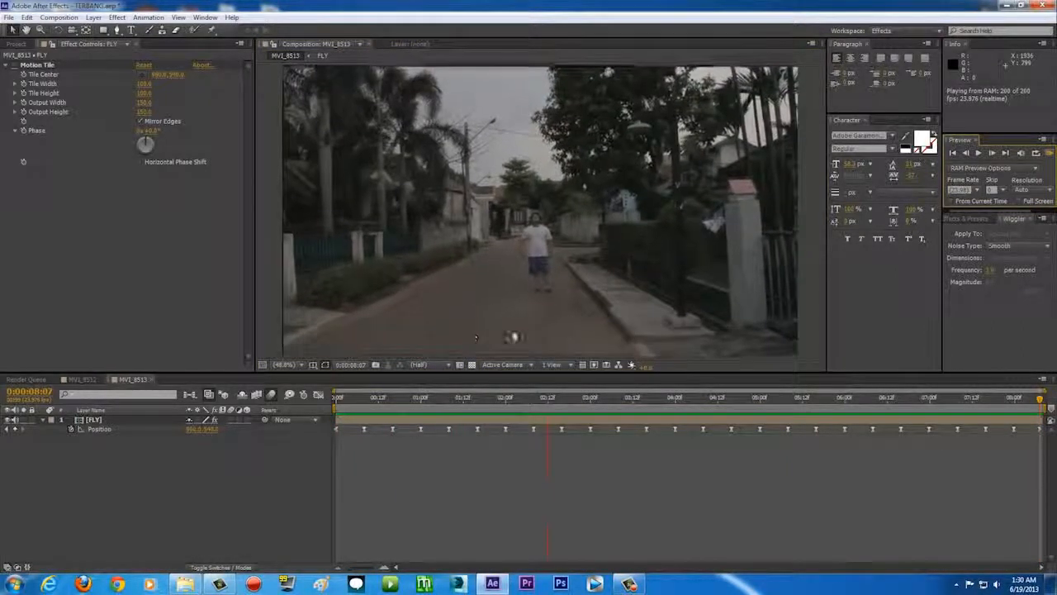
pyautogui.moveTo(646, 398); pyautogui.dragTo(595, 405)
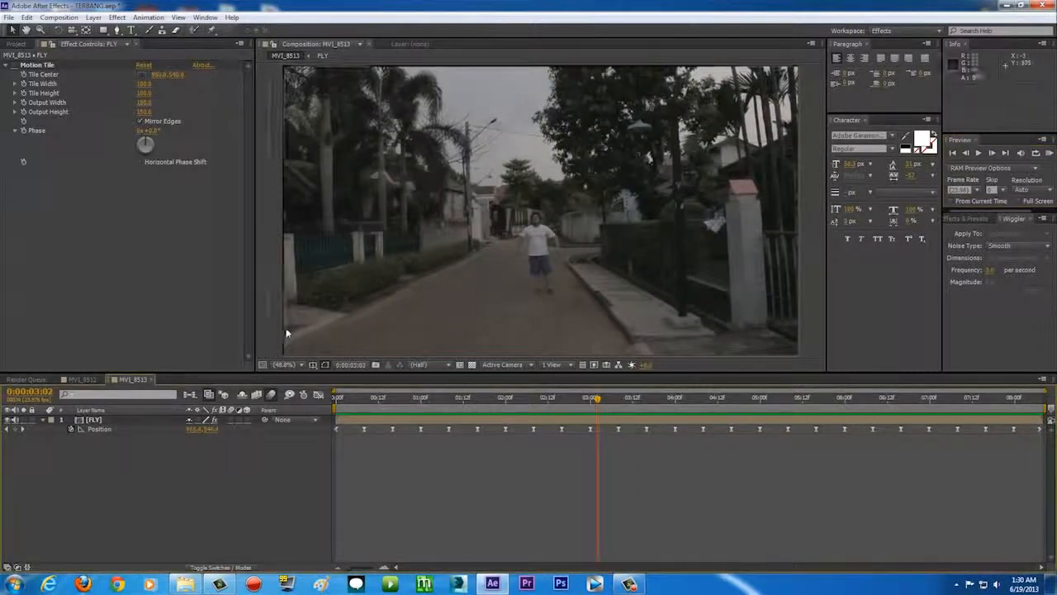
pyautogui.click(18, 72)
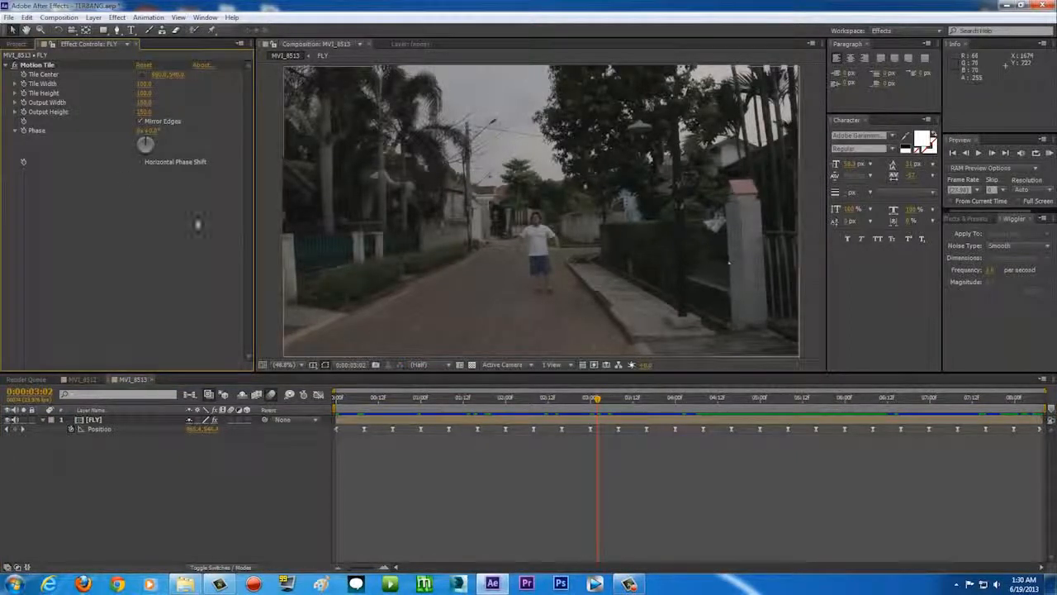
pyautogui.click(141, 121)
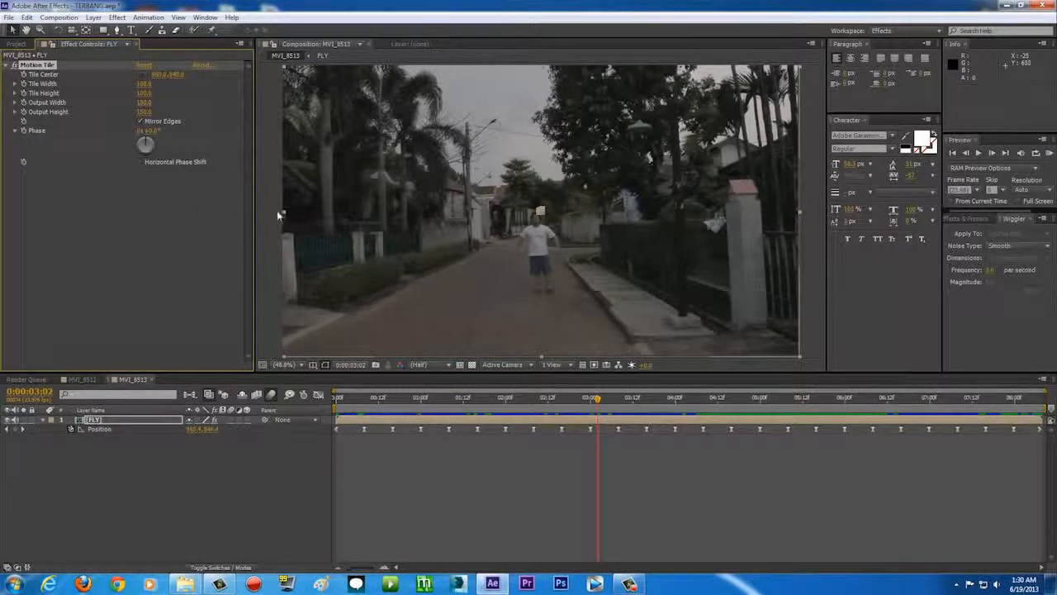
pyautogui.click(264, 308)
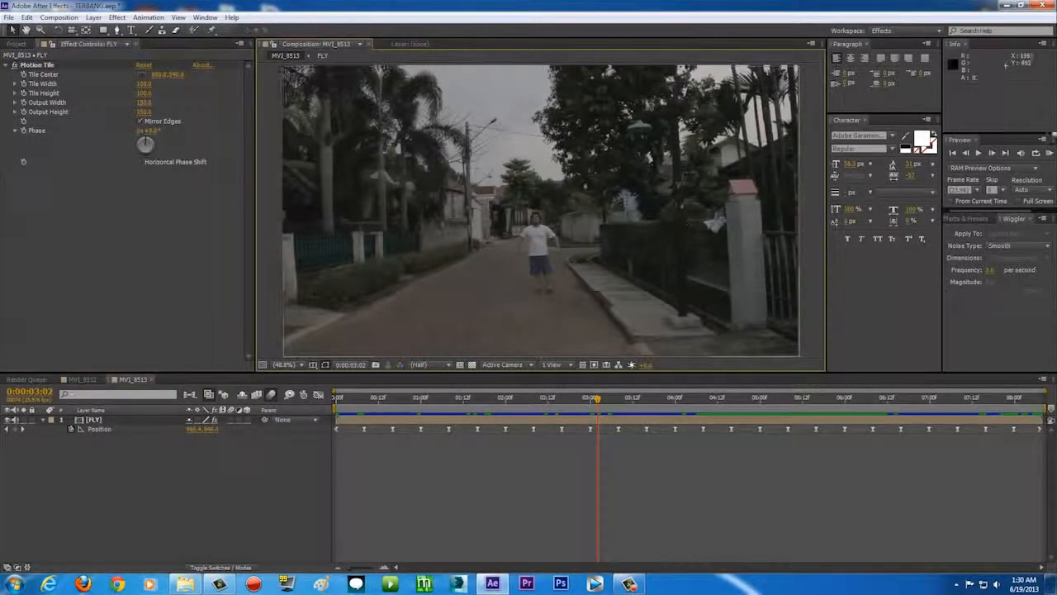
# Find the take-off moment at 0:00:04:05 and pre-compose the FLY layer, moving all attributes into the new composition FLY Comp 1.
pyautogui.click(1048, 153)
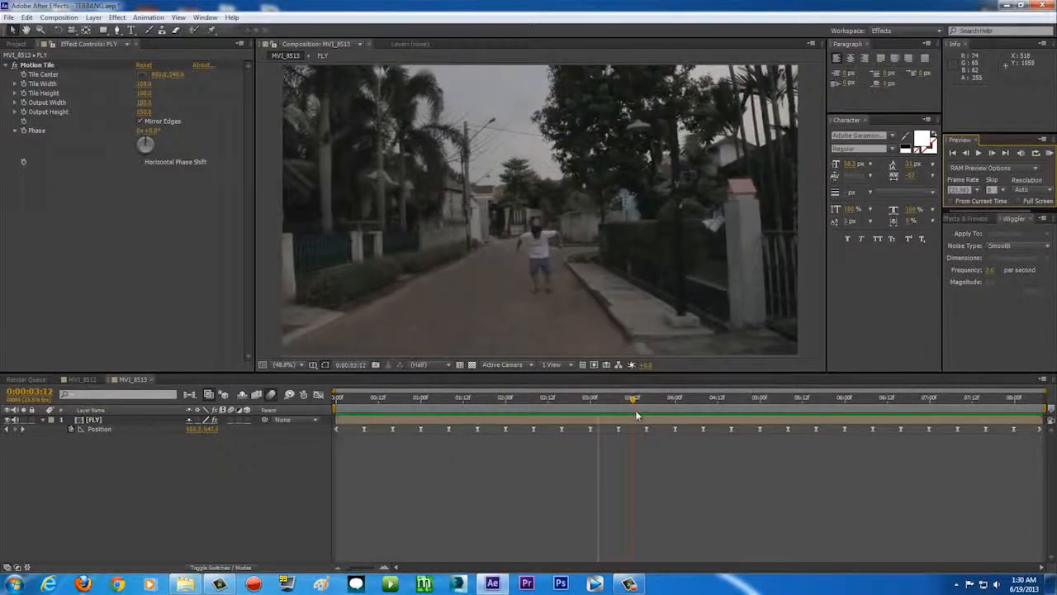
pyautogui.moveTo(651, 411); pyautogui.dragTo(696, 411)
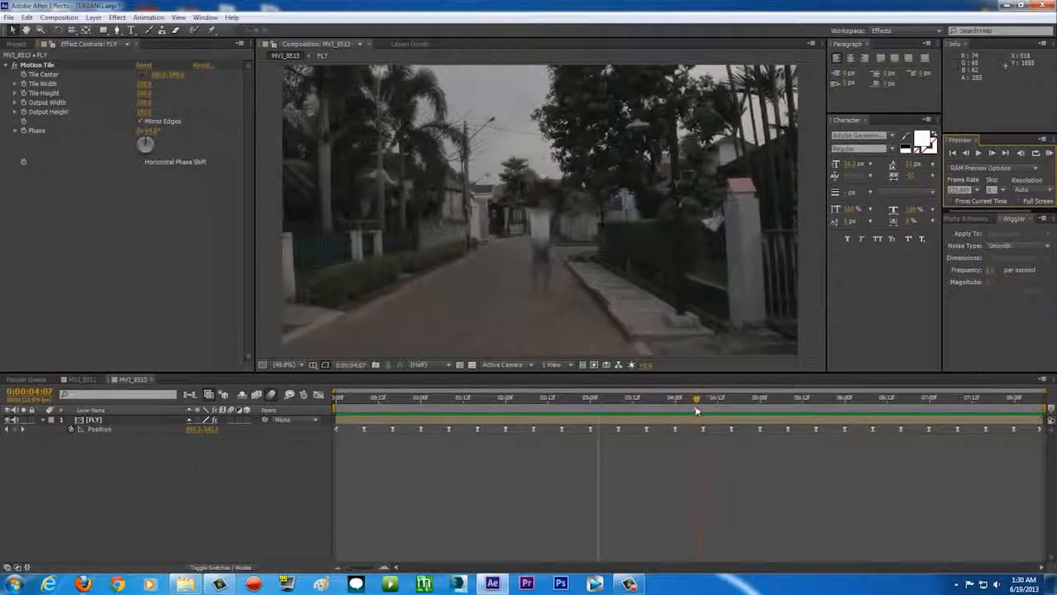
pyautogui.rightClick(135, 420)
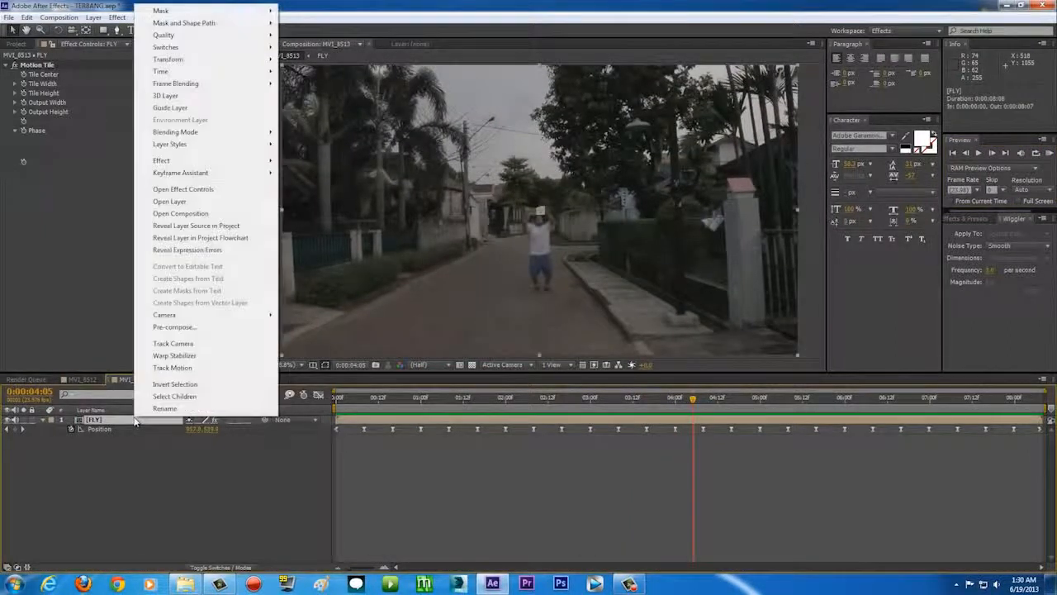
pyautogui.click(188, 329)
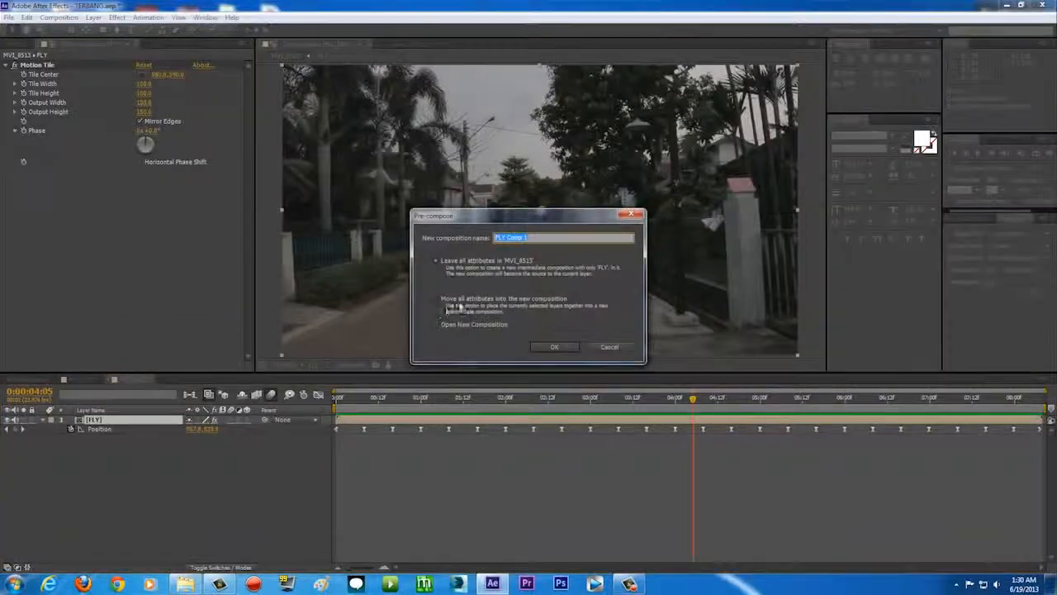
pyautogui.click(548, 346)
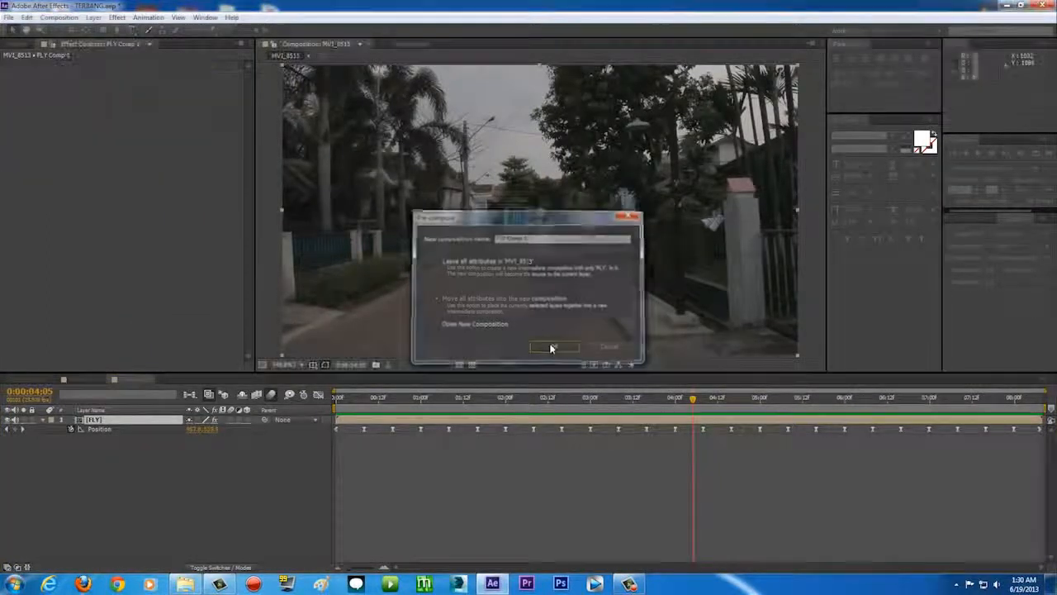
# Add Position keyframes to the FLY Comp 1 layer at 0:00:04:05 and 0:00:04:13.
pyautogui.press('p')
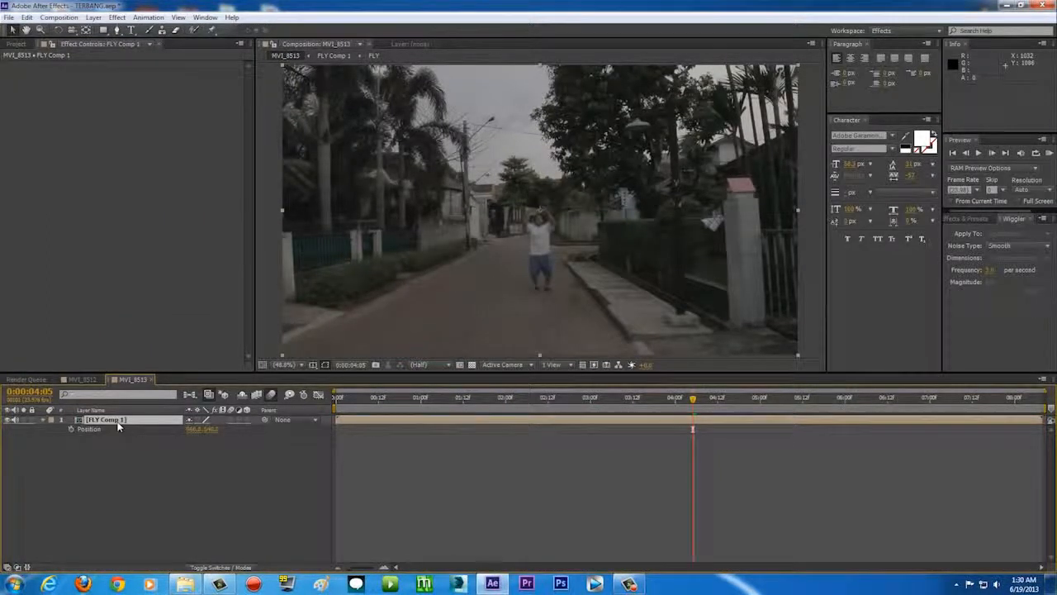
pyautogui.click(70, 429)
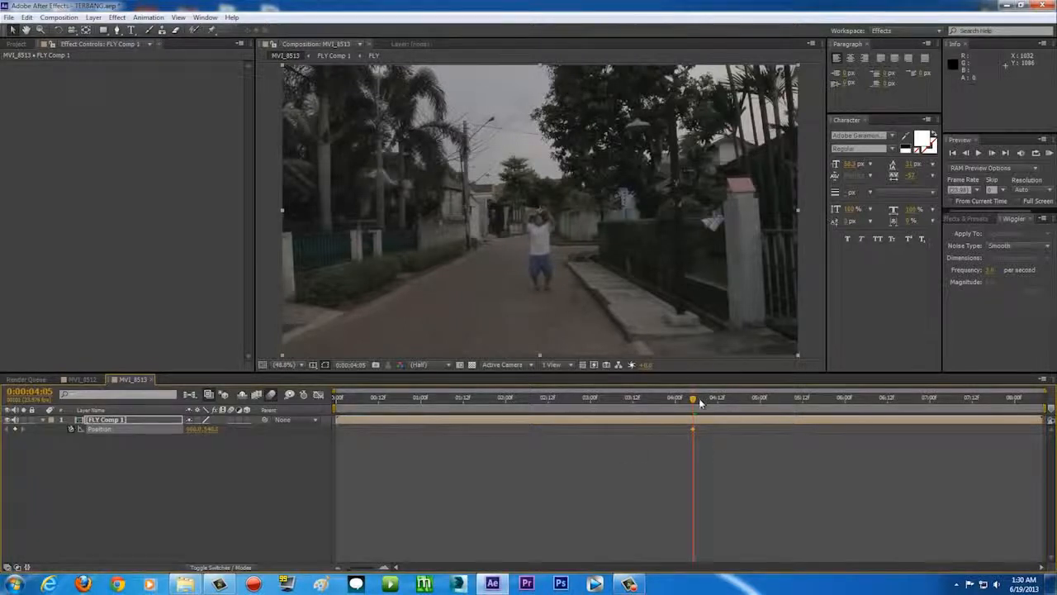
pyautogui.moveTo(700, 402); pyautogui.dragTo(721, 402)
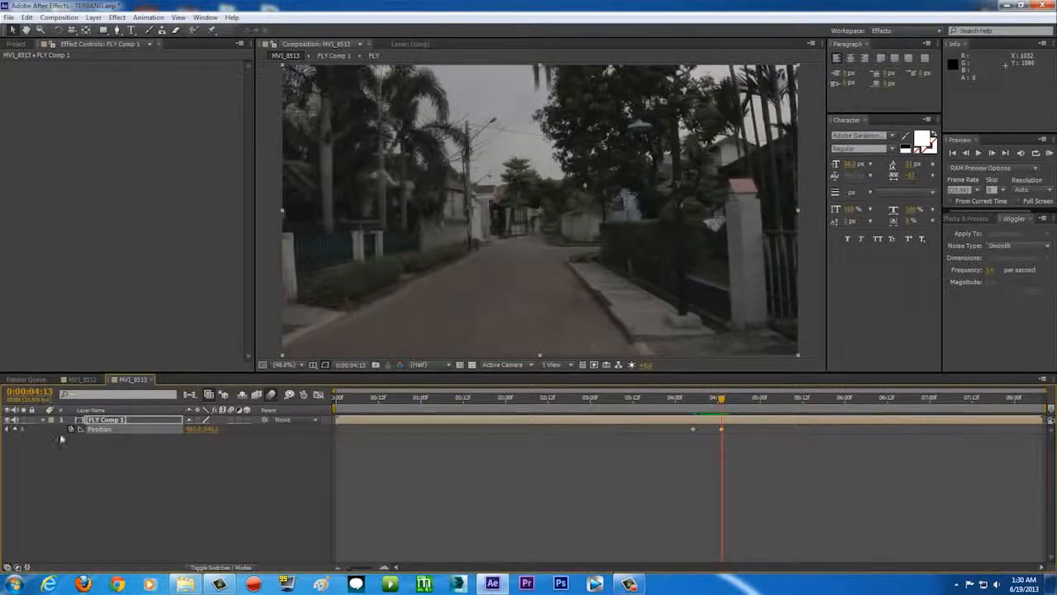
# Select both take-off Position keyframes and apply the Wiggler with a frequency of 15 per second.
pyautogui.moveTo(764, 447); pyautogui.dragTo(665, 423)
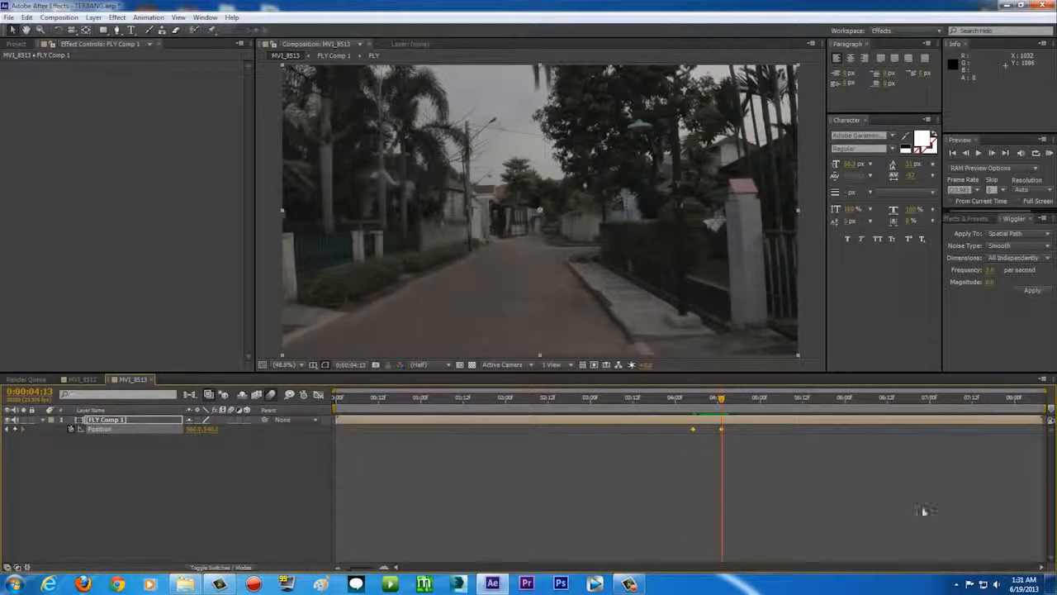
pyautogui.click(990, 269)
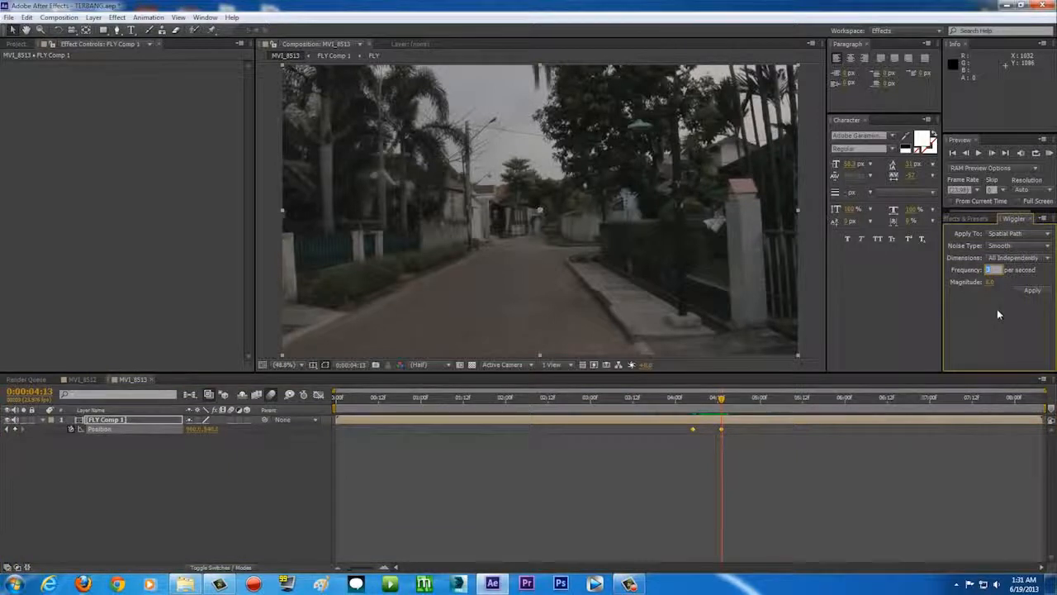
pyautogui.write('10')
pyautogui.write('5')
pyautogui.click(1030, 292)
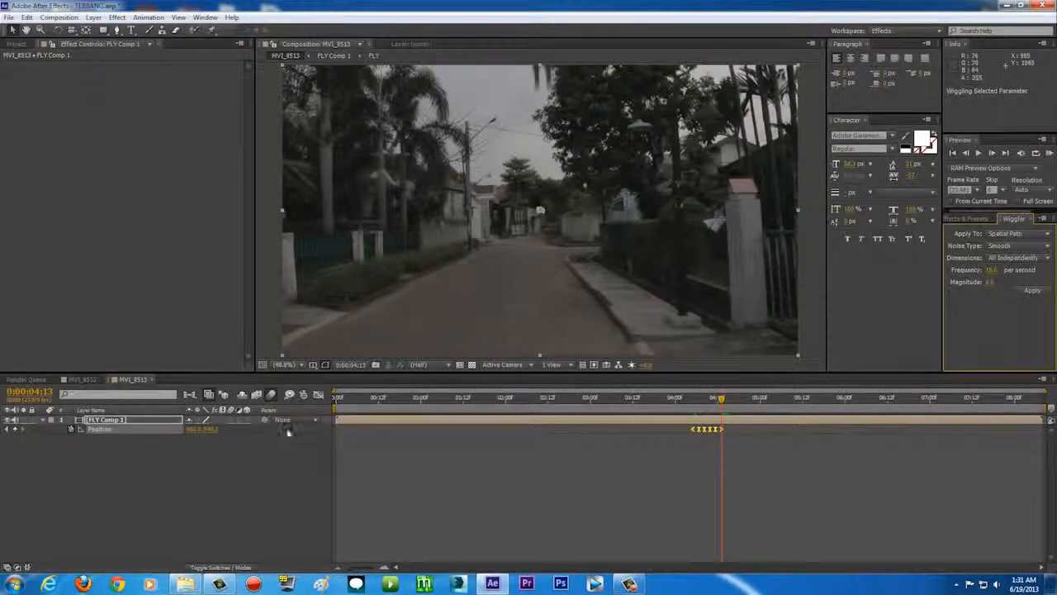
# Apply the Stylize effect Motion Tile to FLY Comp 1 with Output Width and Height at 150 and Mirror Edges enabled.
pyautogui.click(132, 421)
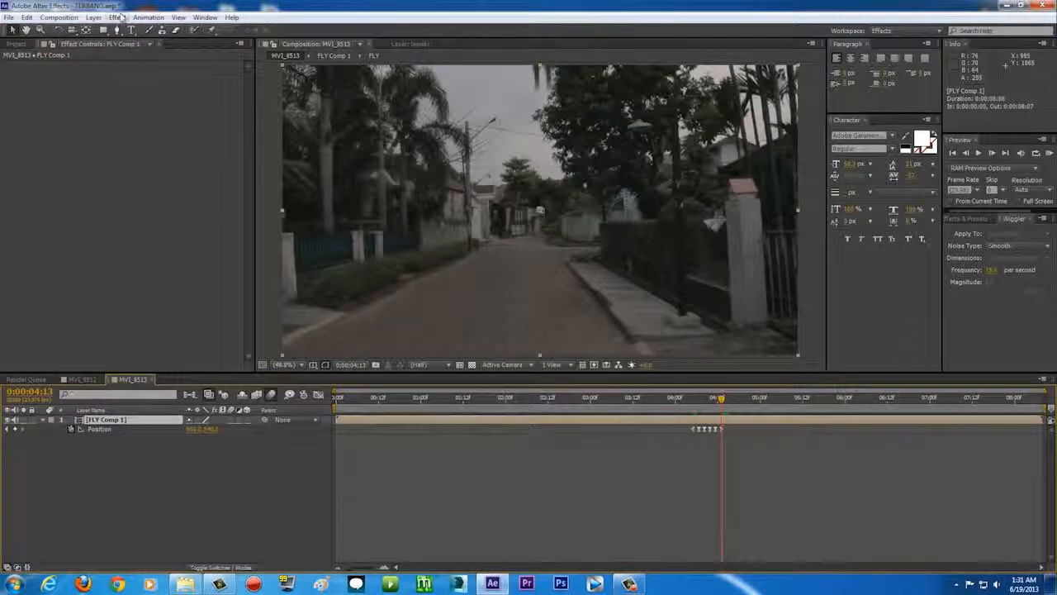
pyautogui.click(117, 18)
pyautogui.moveTo(218, 500)
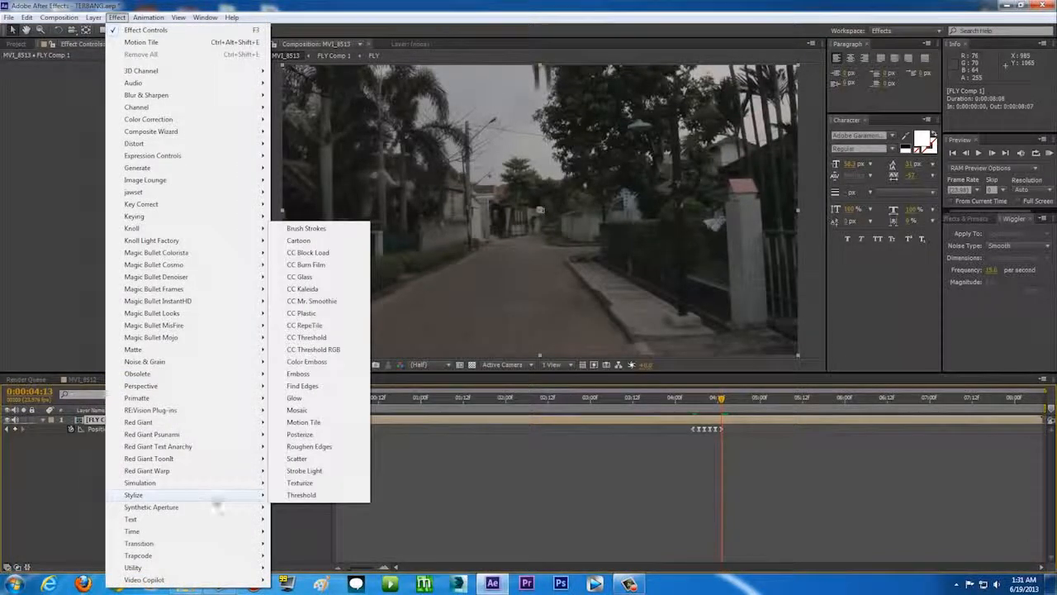
pyautogui.click(324, 423)
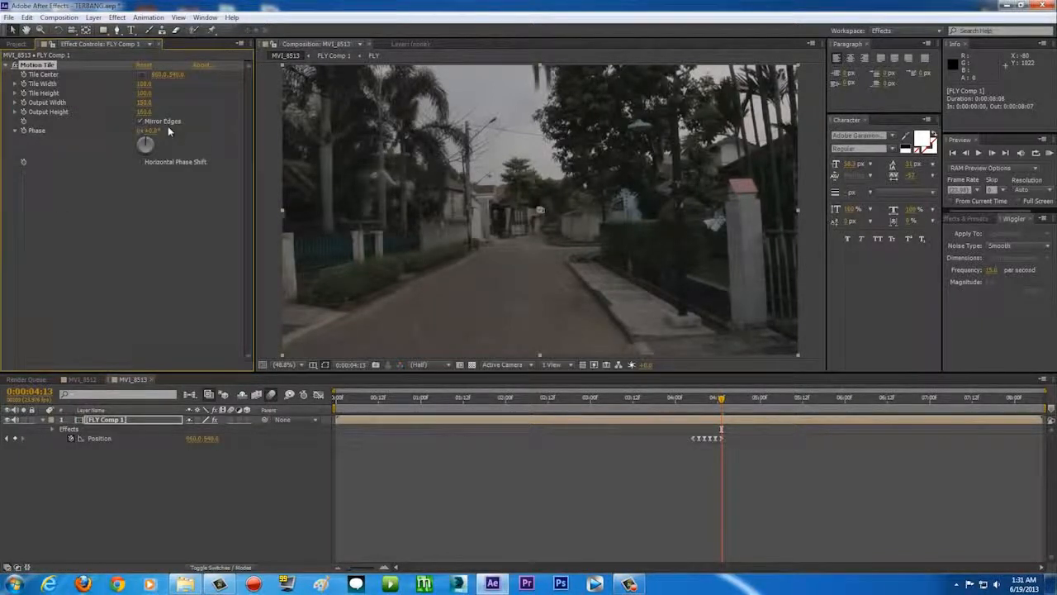
# Preview the take-off shake, inspect the frame at 0:00:04:09, and enable motion blur for the FLY Comp 1 layer.
pyautogui.click(1048, 155)
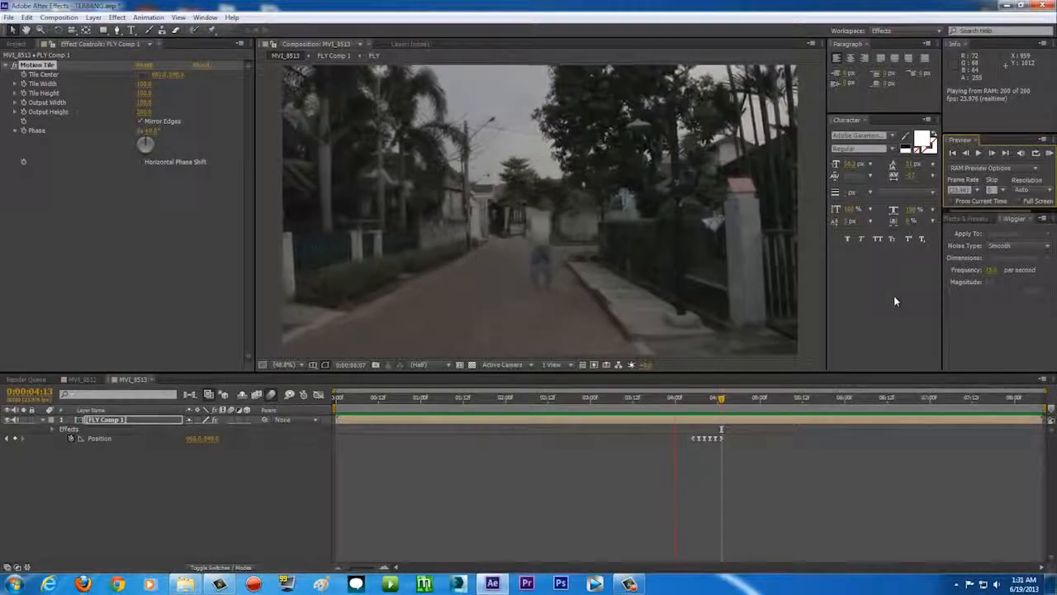
pyautogui.moveTo(662, 406); pyautogui.dragTo(707, 410)
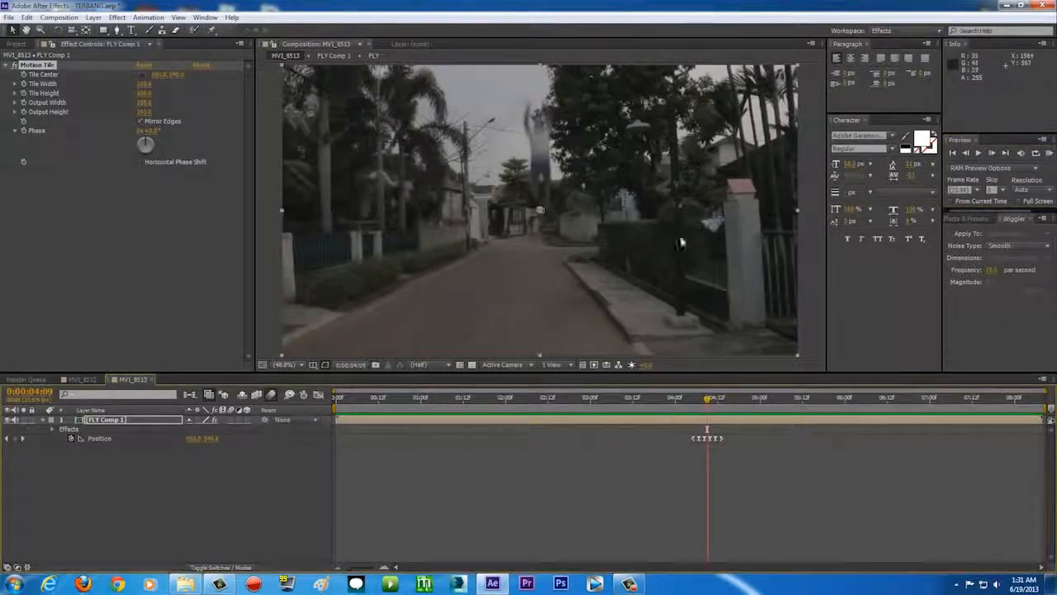
pyautogui.click(231, 419)
# Check the shot at 0:00:02:05, return to 0:00:00:00 and play a RAM preview of the finished effect.
pyautogui.press('space')
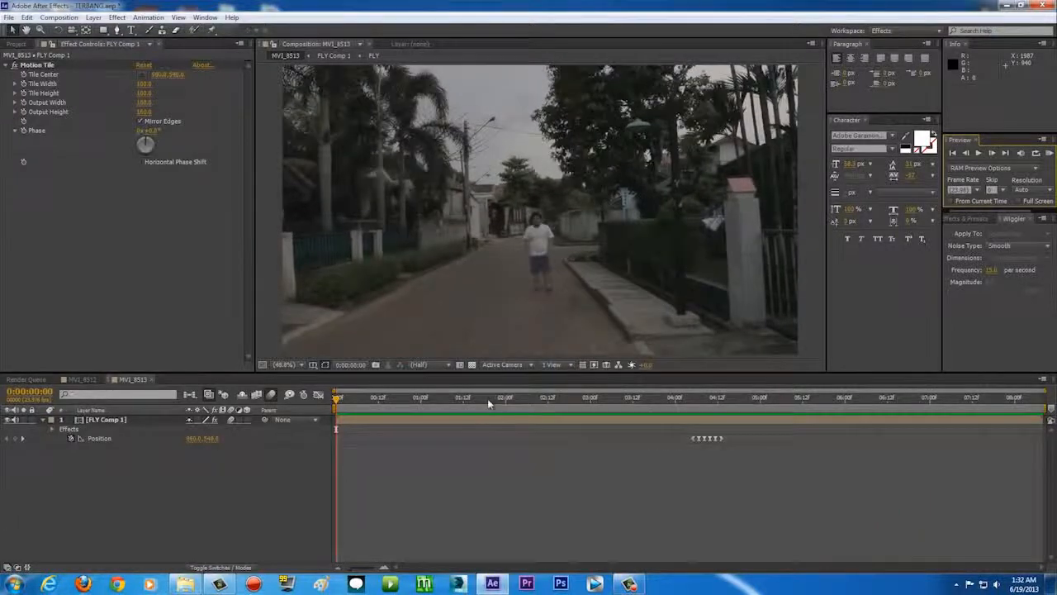
pyautogui.click(523, 398)
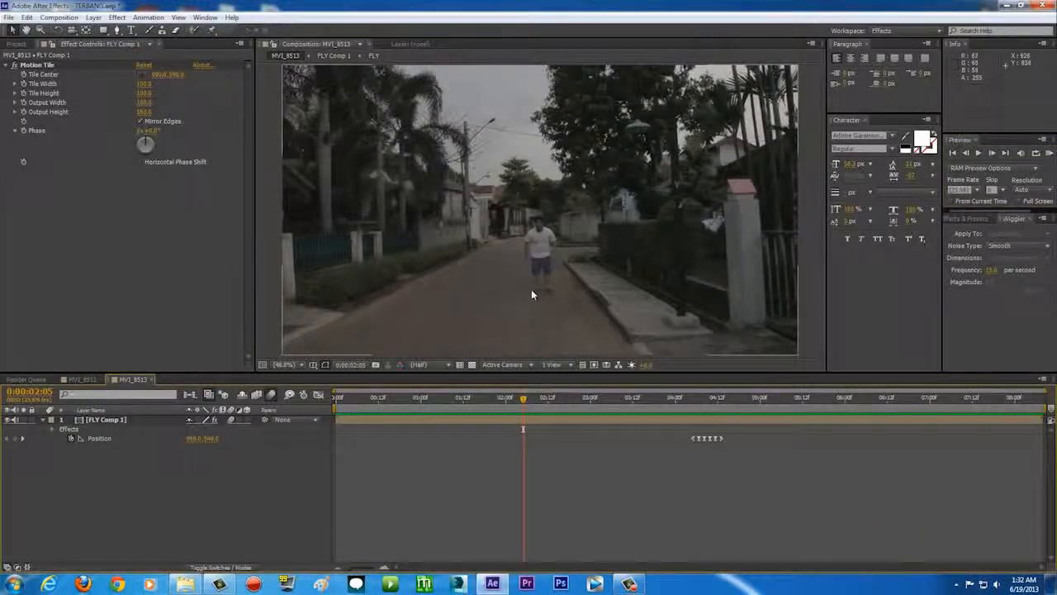
pyautogui.moveTo(523, 398); pyautogui.dragTo(337, 399)
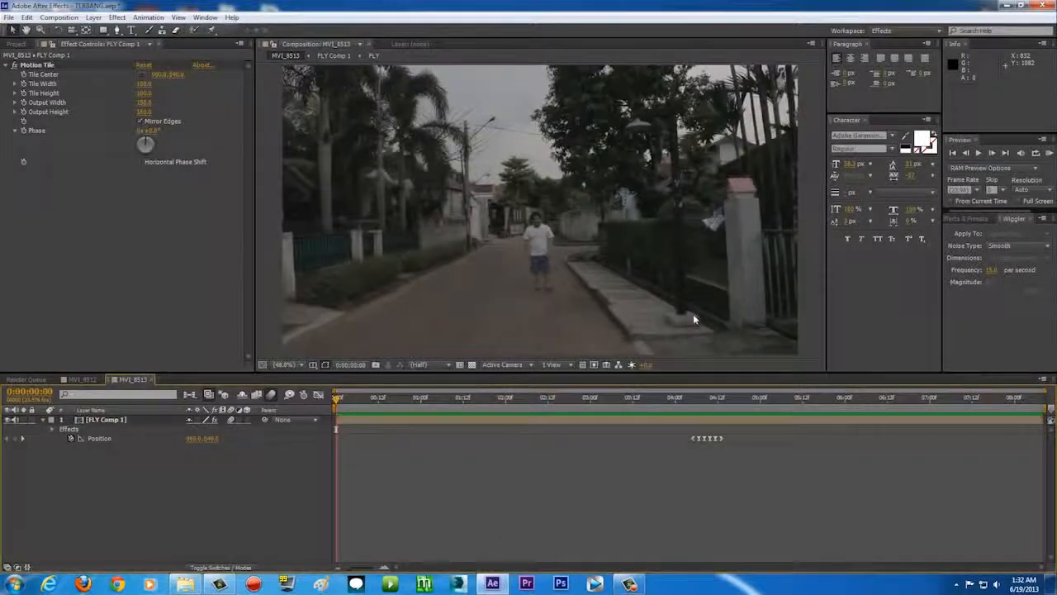
pyautogui.click(1047, 154)
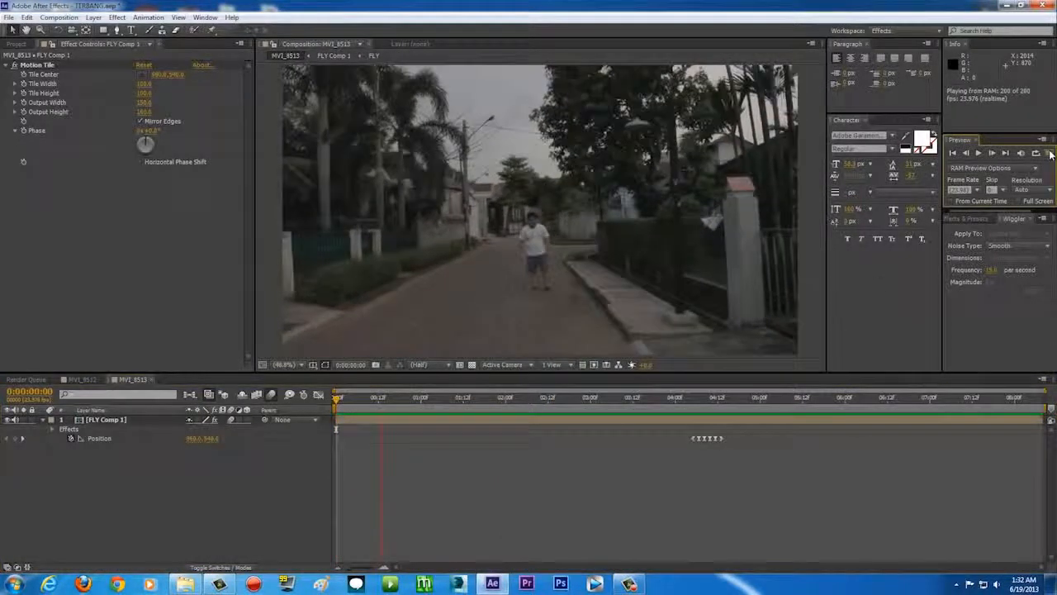